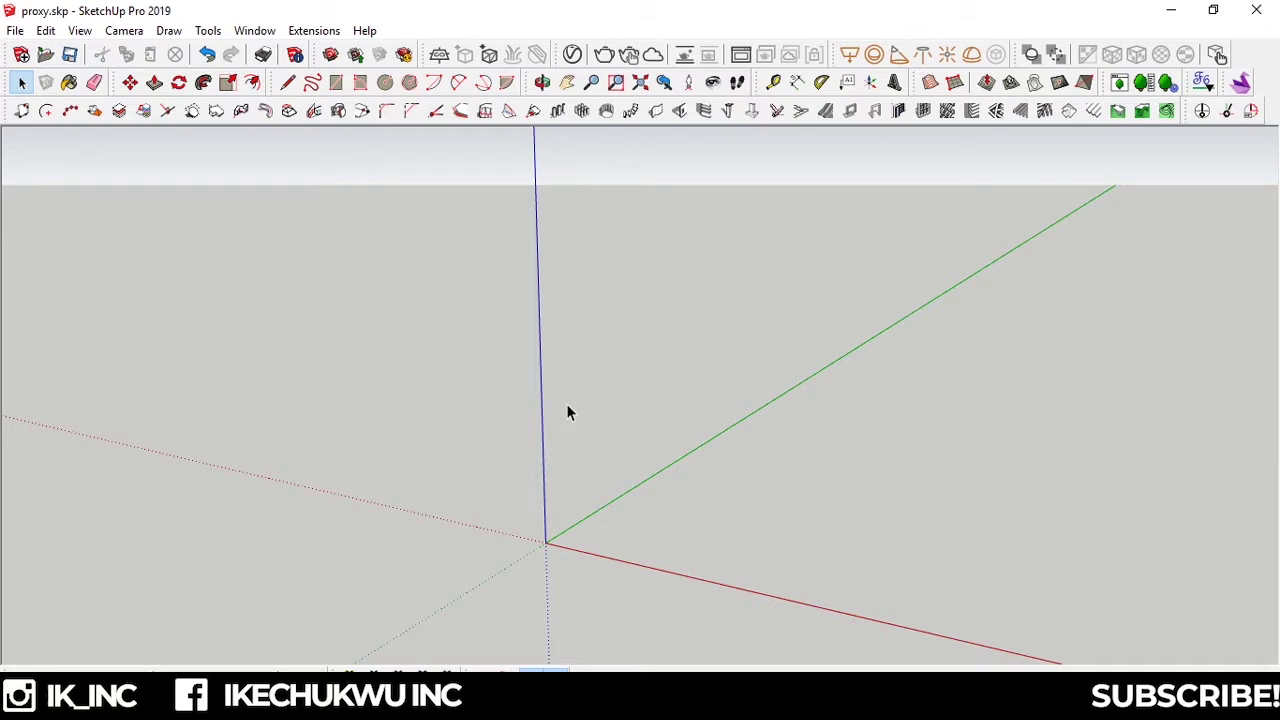
- Unhide tree component <17> via the Default Tray's Outliner so the AM171_017 tree shows at the origin
{"action": "middle_click_drag", "start_coordinate": [566, 417], "coordinate": [523, 486]}
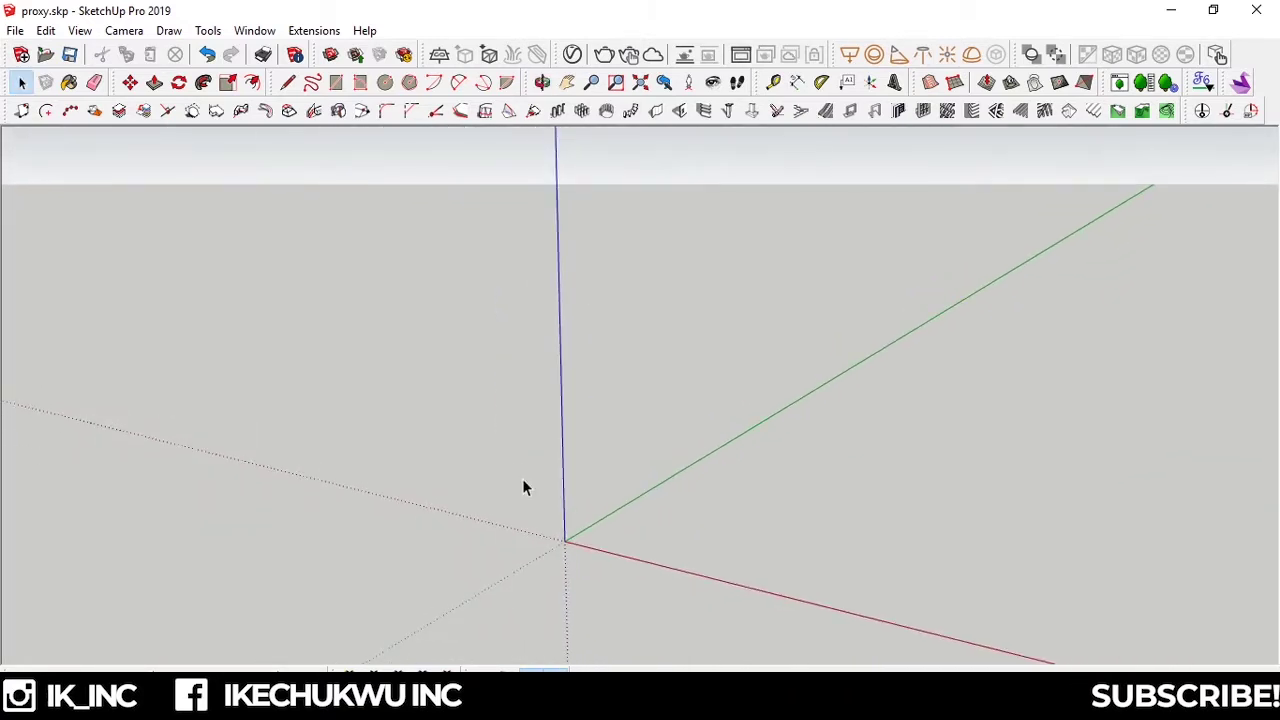
{"action": "key", "text": "shift+t"}
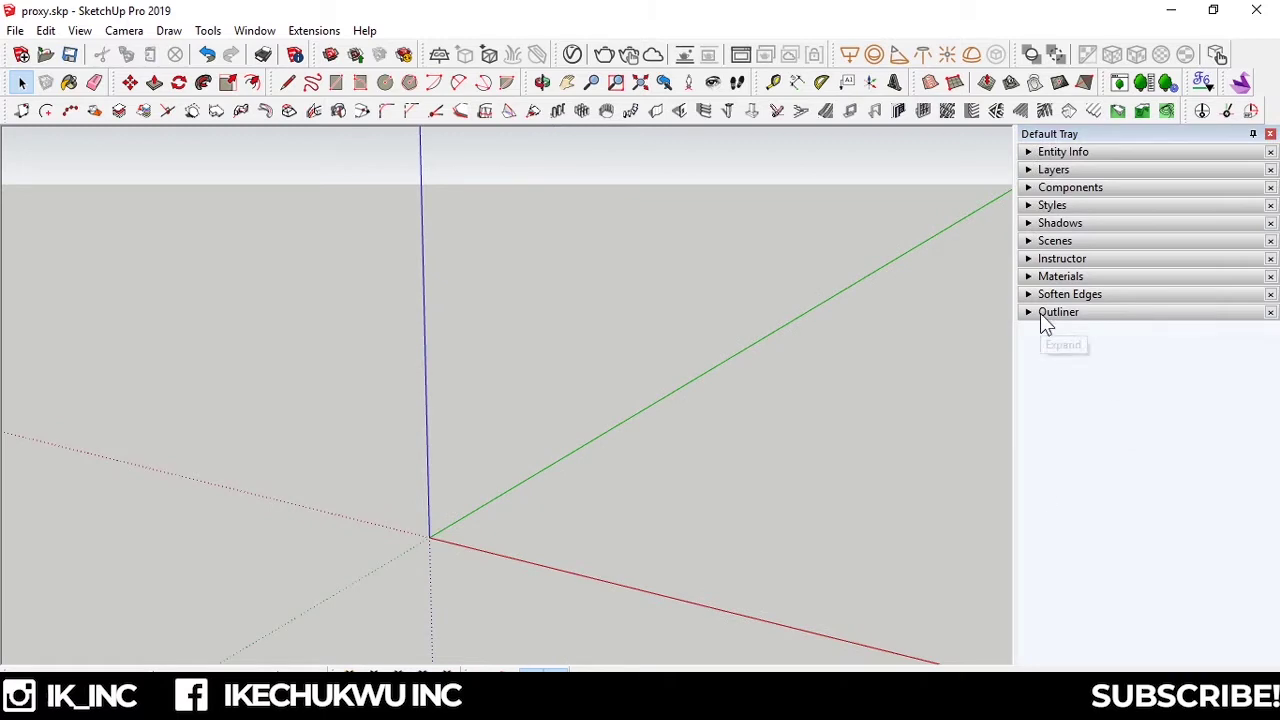
{"action": "left_click", "coordinate": [1058, 311]}
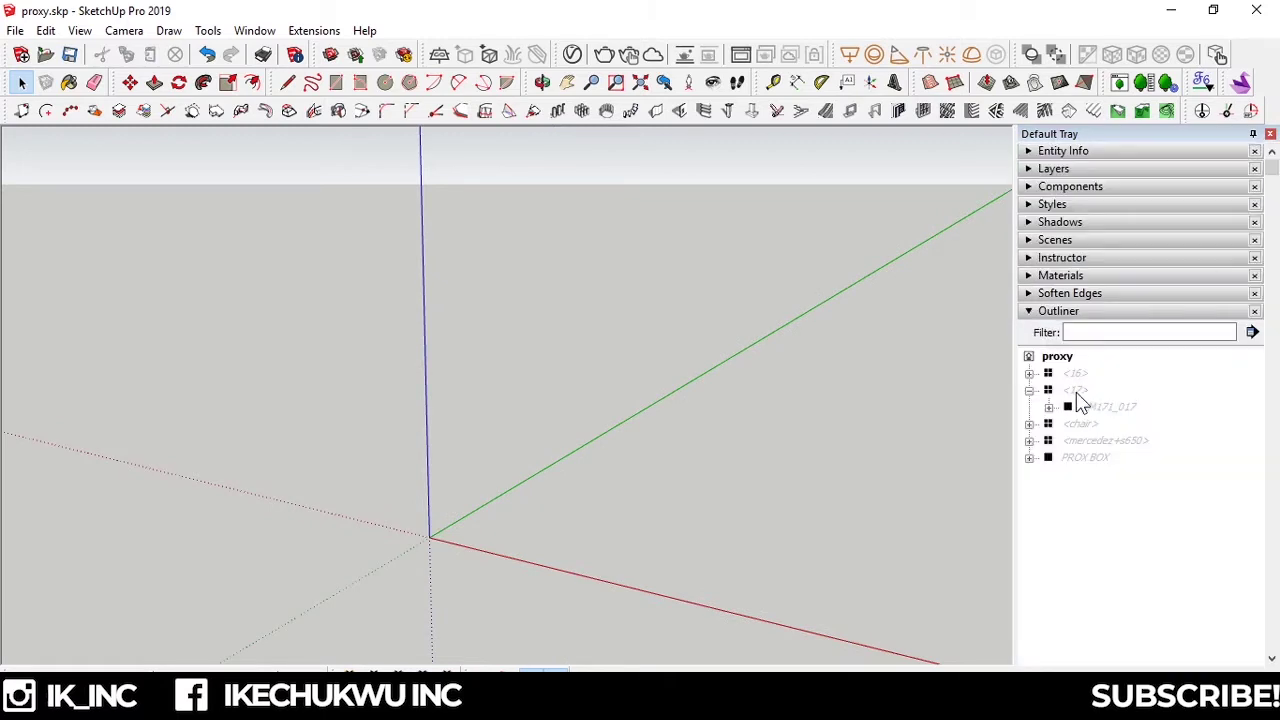
{"action": "right_click", "coordinate": [1077, 392]}
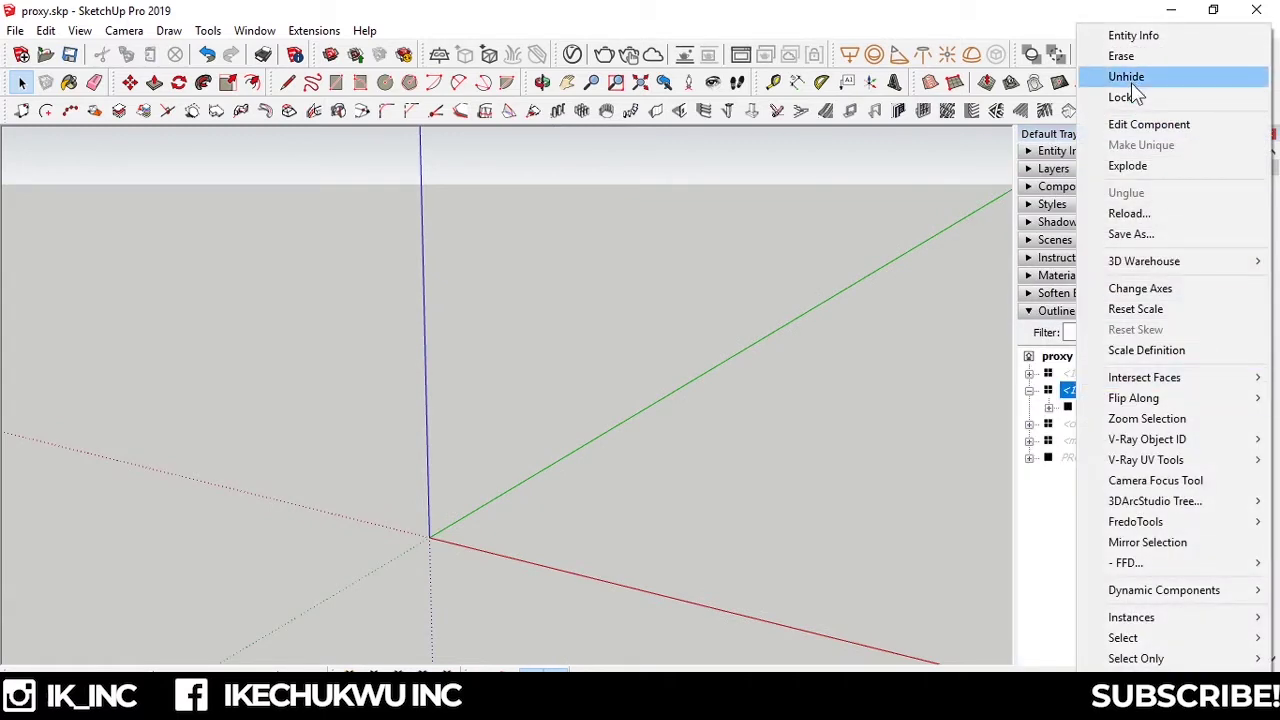
{"action": "left_click", "coordinate": [1131, 80]}
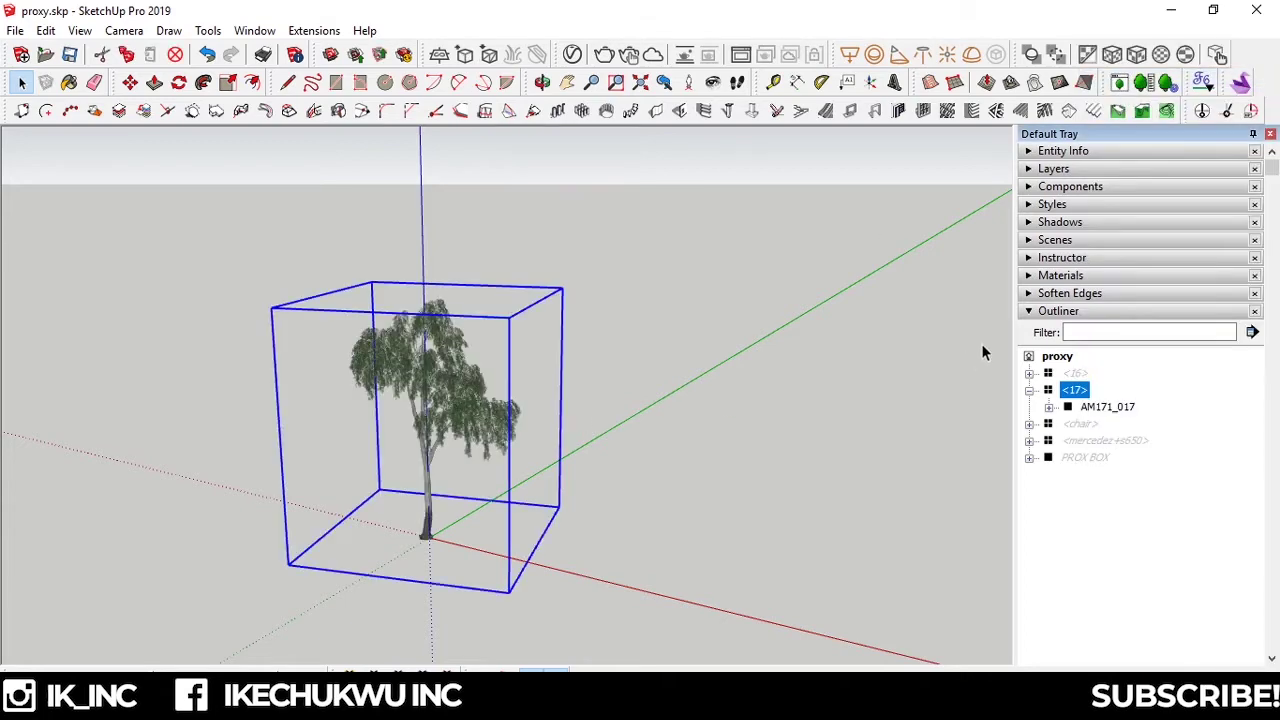
{"action": "left_click", "coordinate": [1080, 312]}
{"action": "left_click", "coordinate": [1270, 133]}
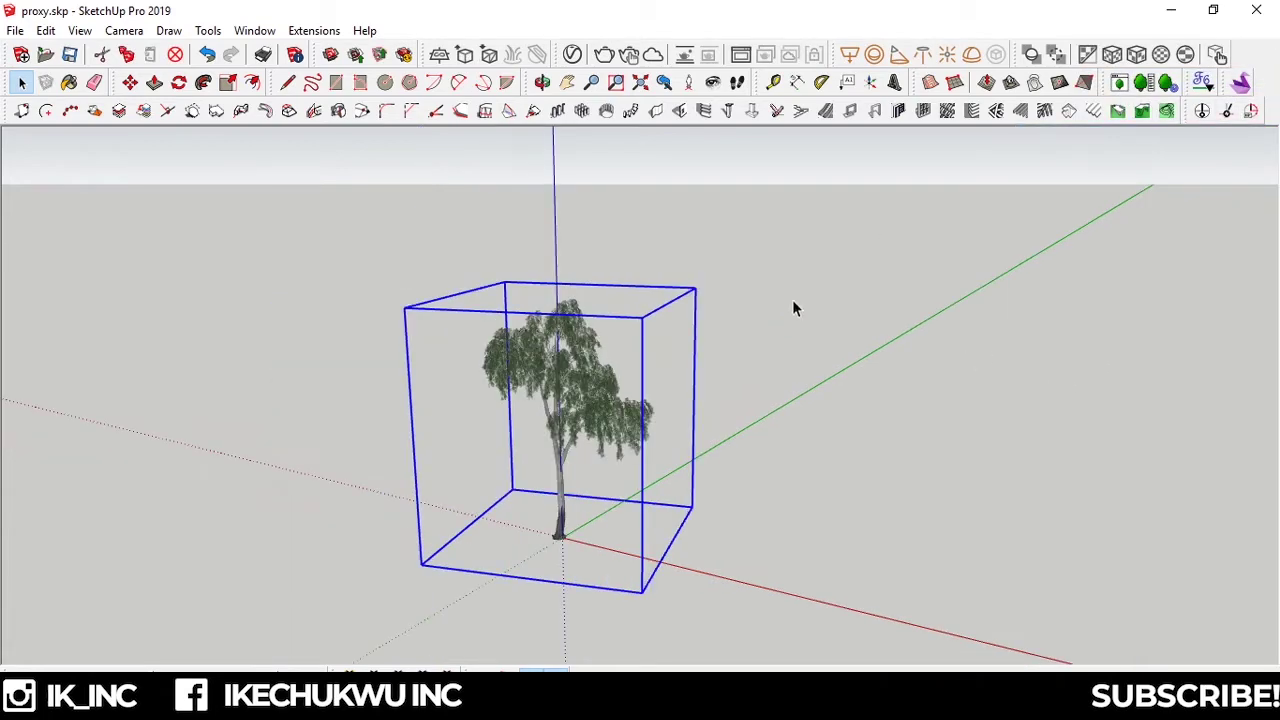
{"action": "middle_click_drag", "start_coordinate": [794, 306], "coordinate": [538, 535]}
- Move-copy the tree along the green axis into a row of 30 copies
{"action": "scroll", "coordinate": [513, 498], "scroll_direction": "down", "scroll_amount": 3}
{"action": "key", "text": "m"}
{"action": "left_click", "coordinate": [538, 535]}
{"action": "key", "text": "ctrl"}
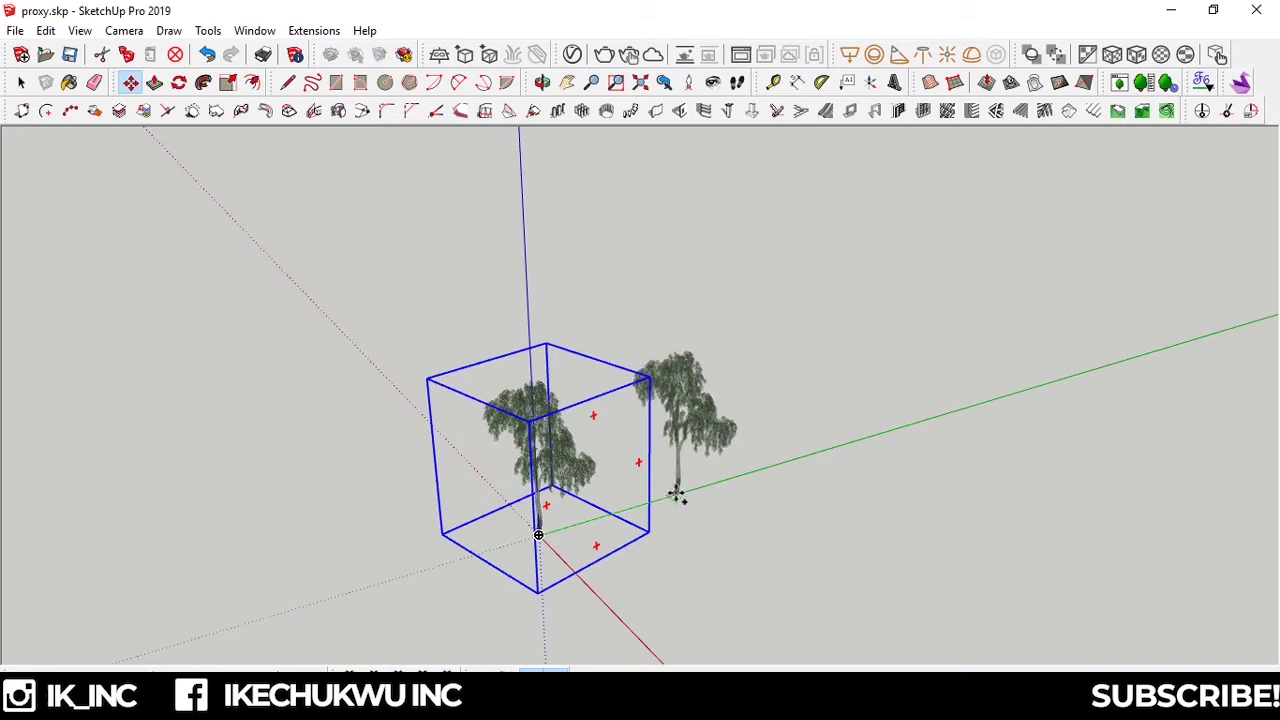
{"action": "left_click", "coordinate": [660, 492]}
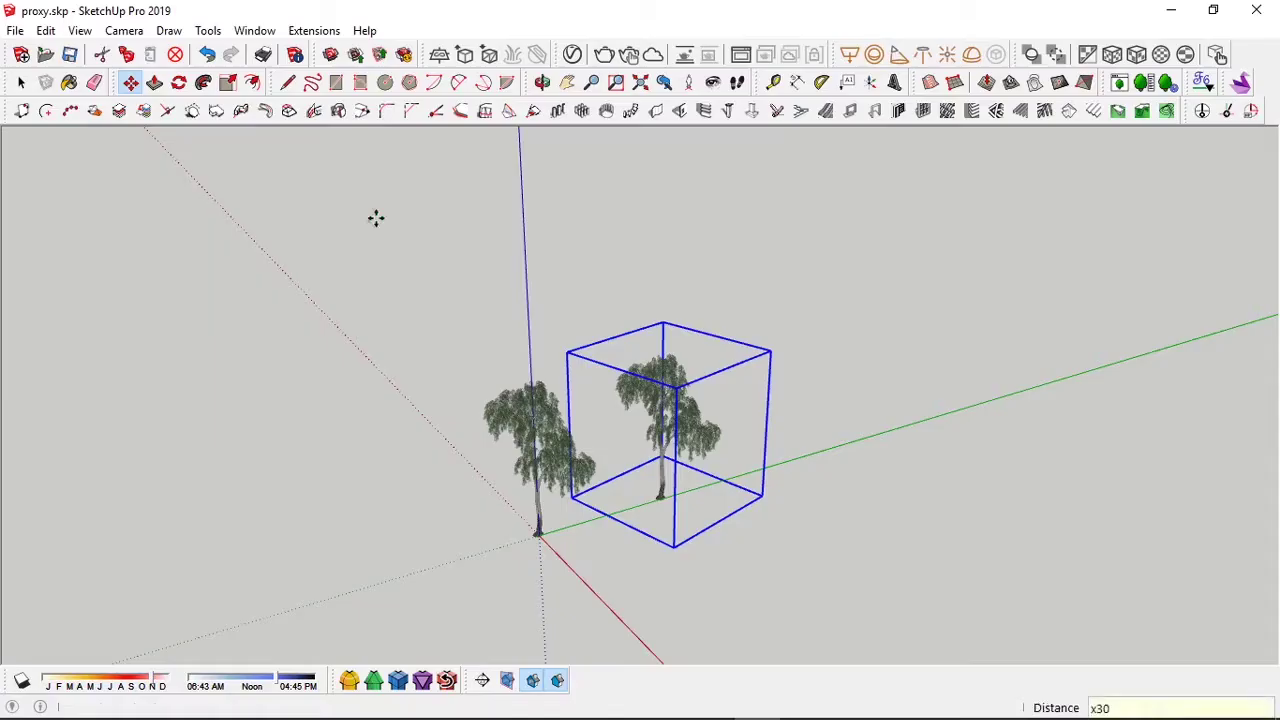
- Clear the selection and orbit to look down along the row of trees
{"action": "middle_click_drag", "start_coordinate": [374, 217], "coordinate": [657, 331]}
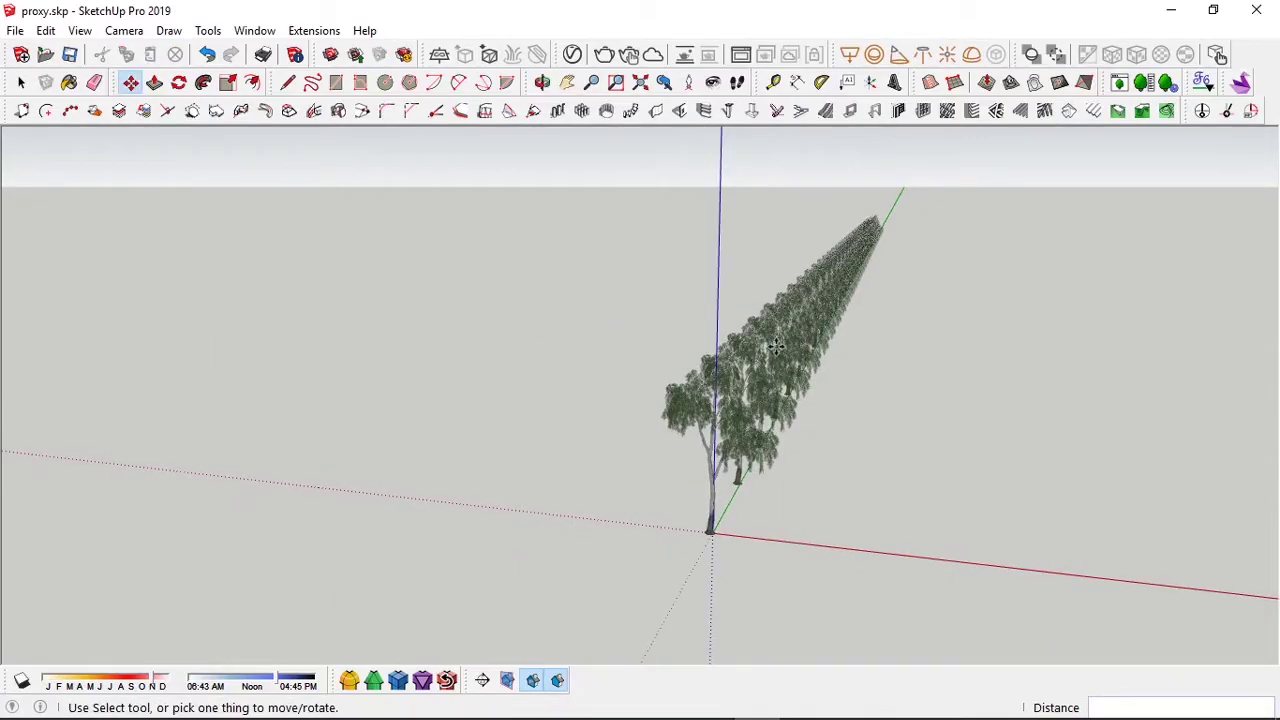
{"action": "middle_click_drag", "start_coordinate": [576, 378], "coordinate": [797, 295]}
{"action": "key", "text": "ctrl+t"}
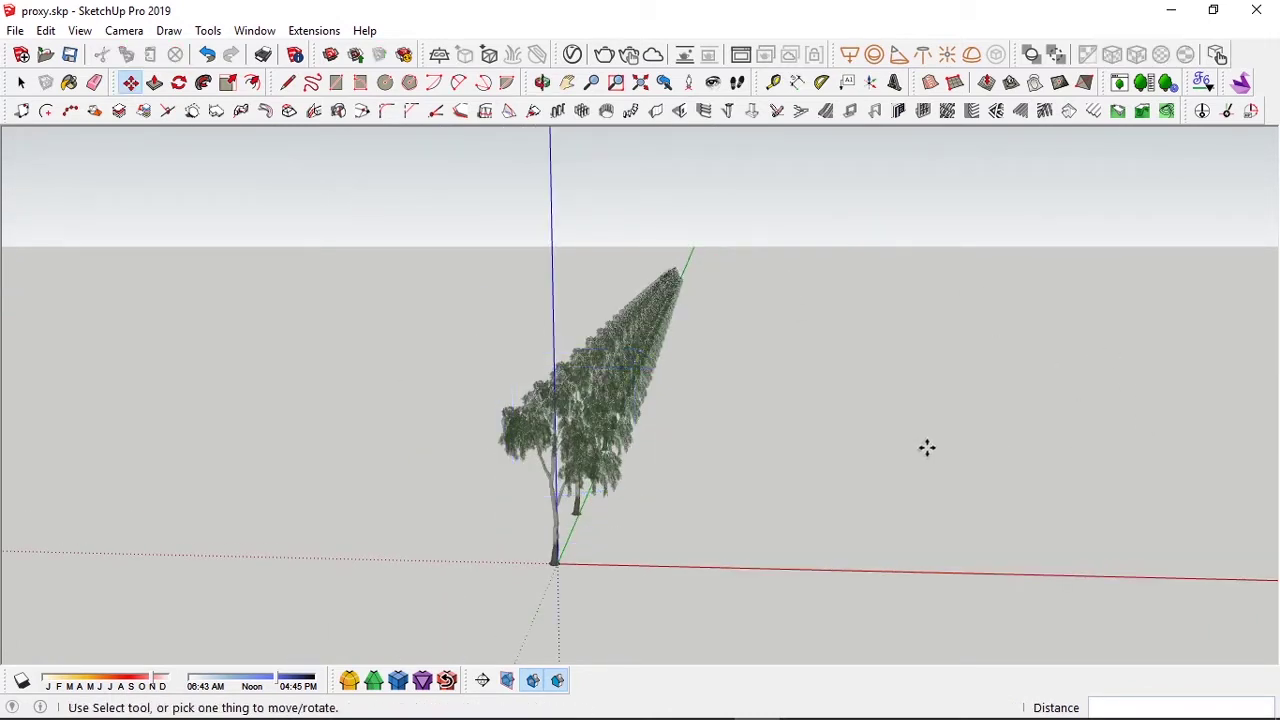
{"action": "middle_click_drag", "start_coordinate": [926, 446], "coordinate": [746, 534]}
- Crossing-select the nearest trees and copy them 134093 mm along the red axis as a parallel row
{"action": "key", "text": "space"}
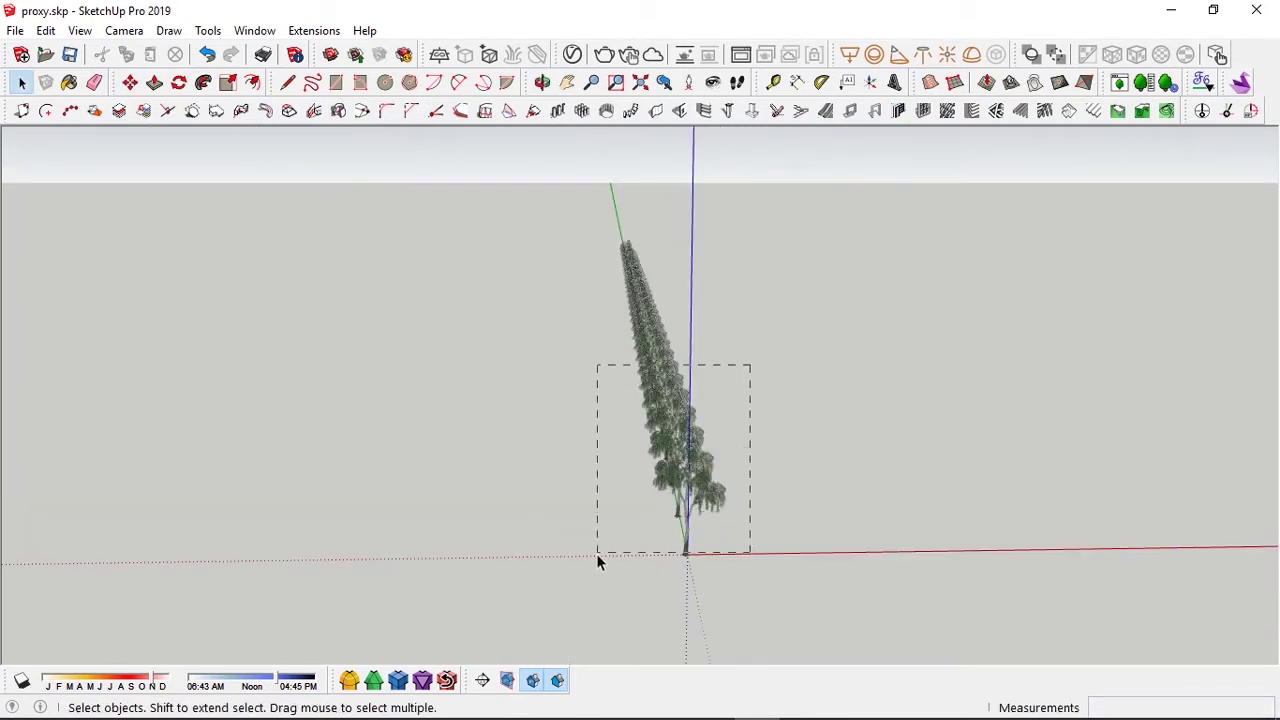
{"action": "left_click_drag", "start_coordinate": [597, 553], "coordinate": [594, 563]}
{"action": "key", "text": "m"}
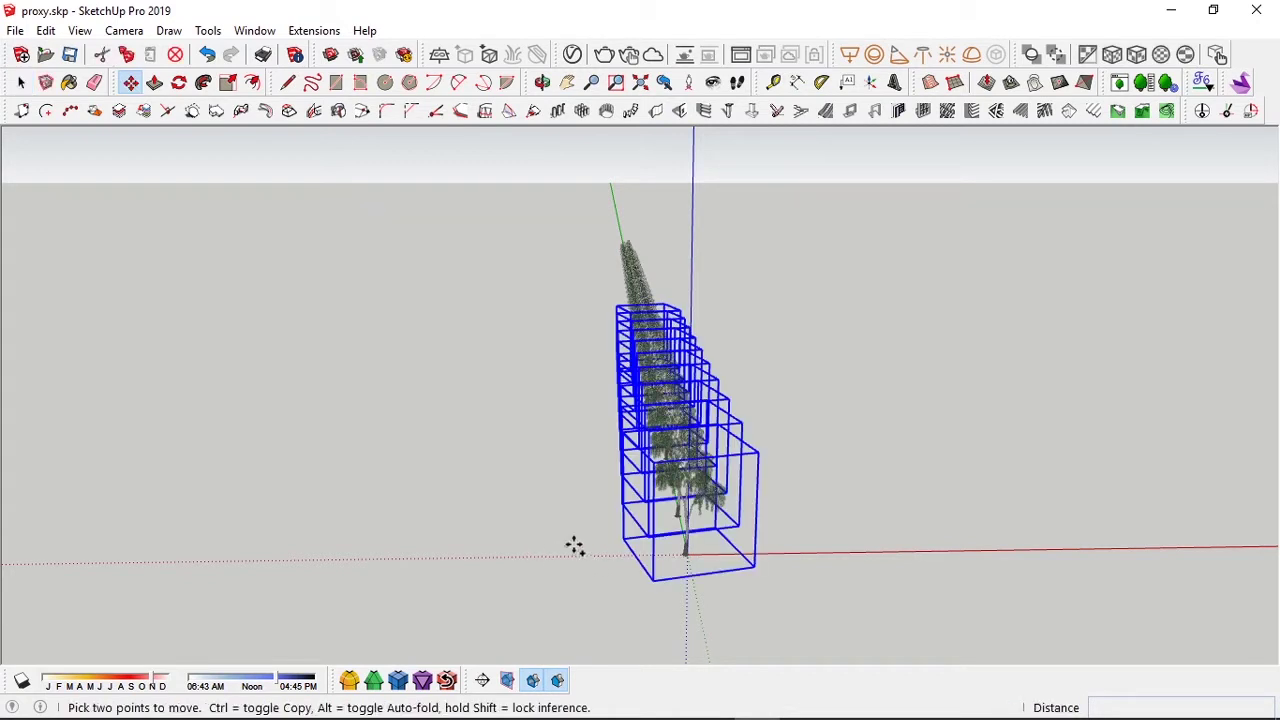
{"action": "left_click", "coordinate": [655, 545]}
{"action": "key", "text": "ctrl"}
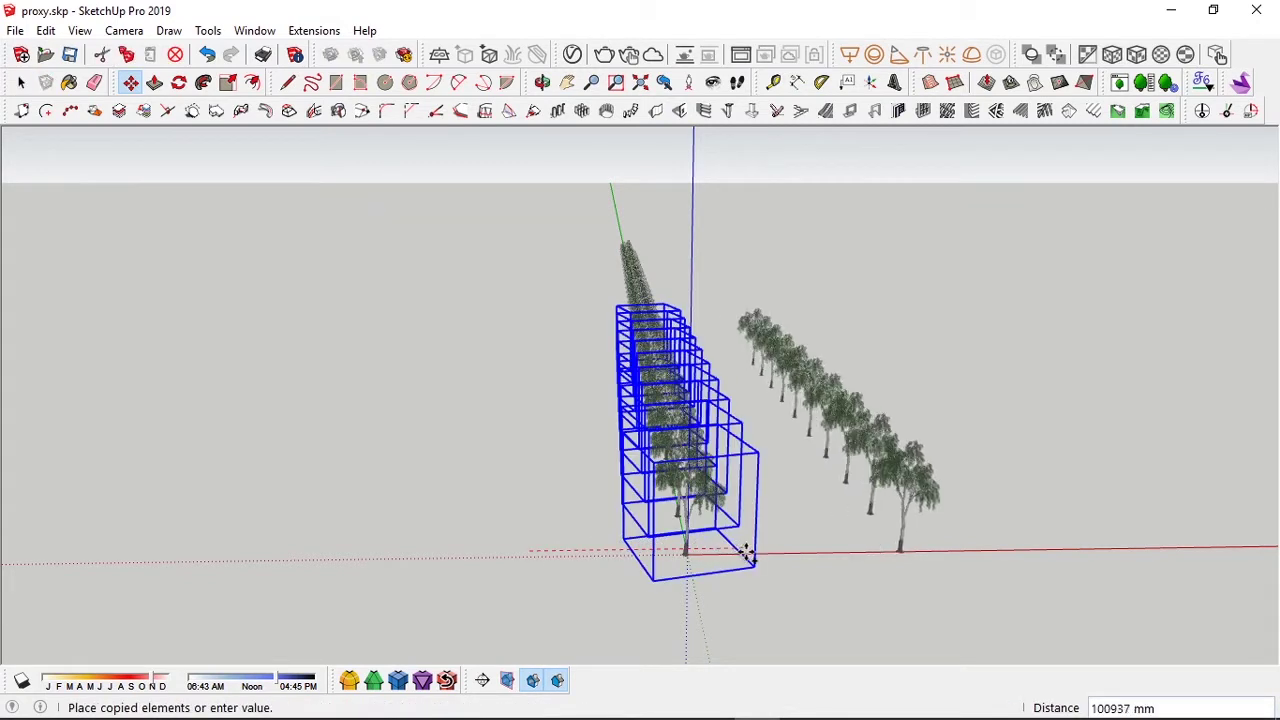
{"action": "left_click", "coordinate": [822, 551]}
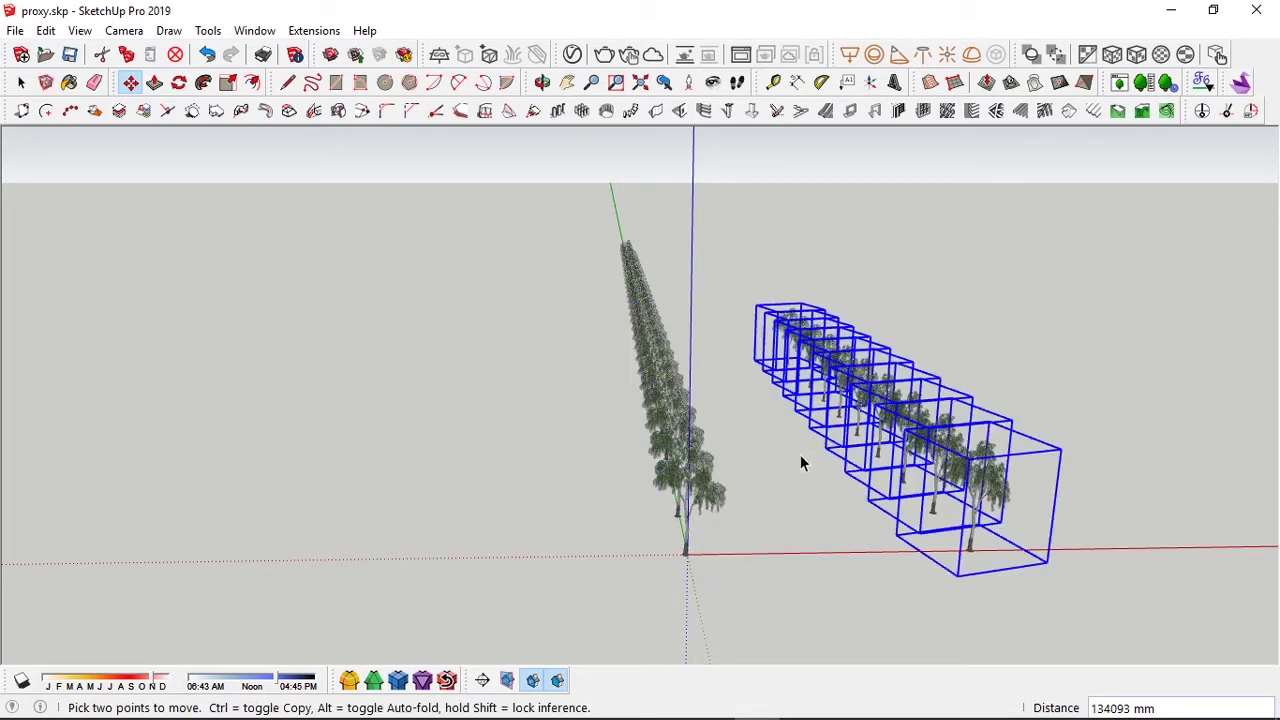
{"action": "key", "text": "space"}
{"action": "middle_click_drag", "start_coordinate": [795, 450], "coordinate": [624, 465]}
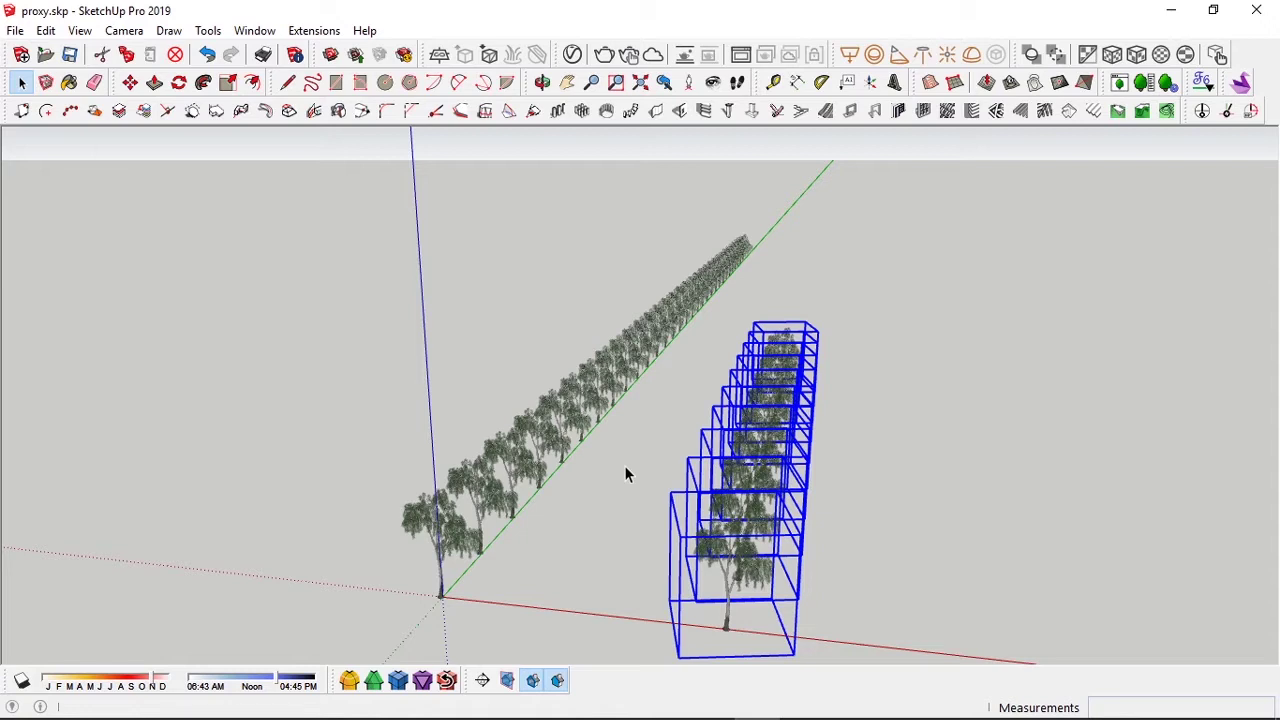
- Clear the selection and orbit to view both tree rows from the side
{"action": "left_click", "coordinate": [625, 468]}
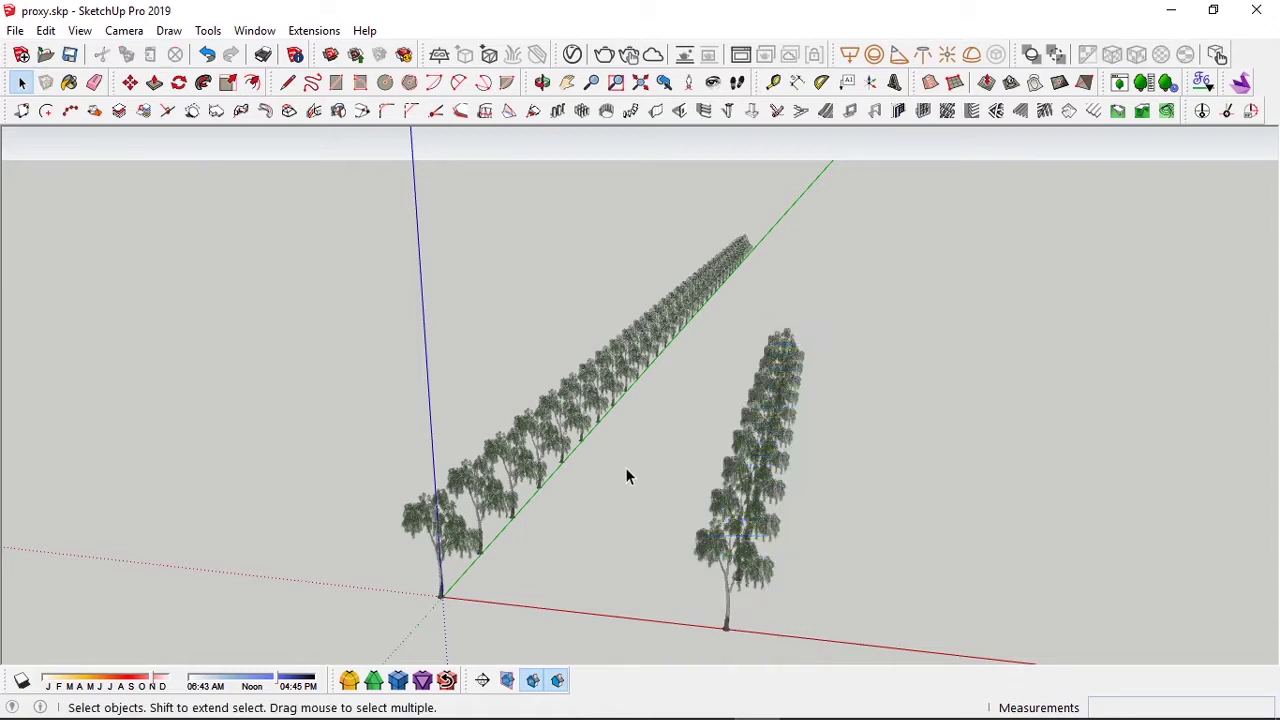
{"action": "key", "text": "o"}
{"action": "left_click_drag", "start_coordinate": [659, 477], "coordinate": [655, 515]}
{"action": "key", "text": "space"}
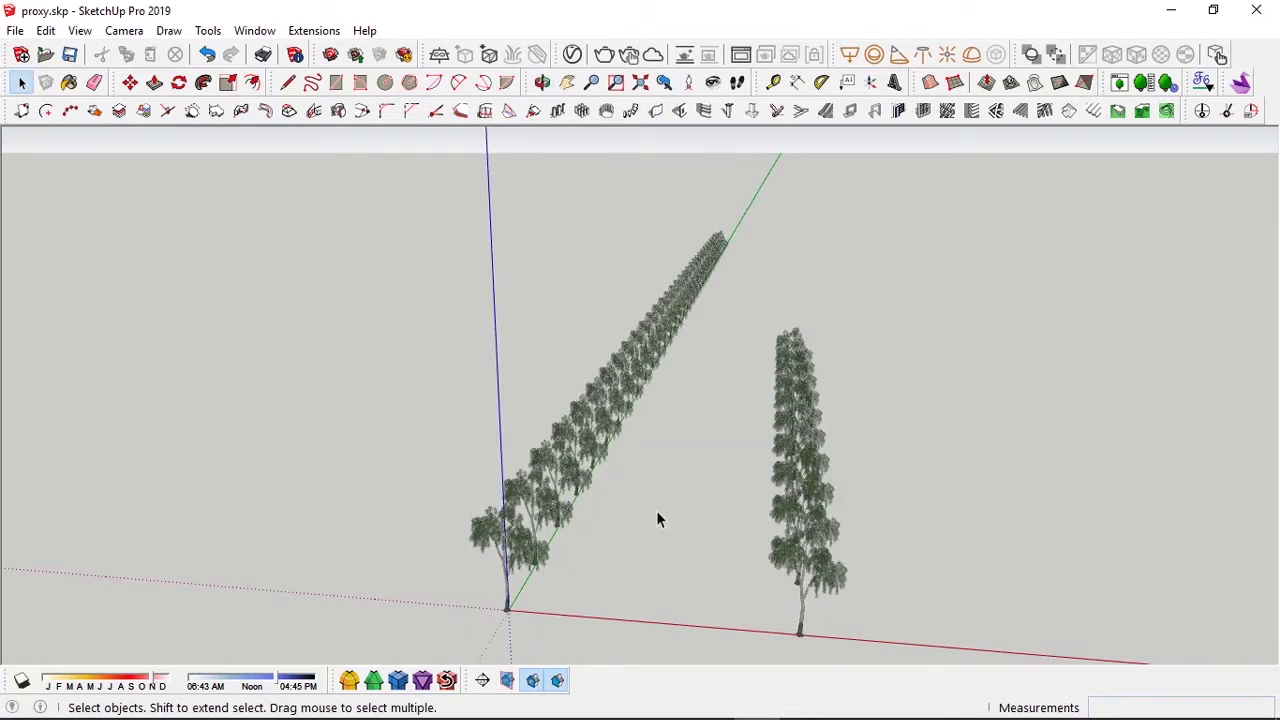
{"action": "key", "text": "o"}
{"action": "left_click_drag", "start_coordinate": [606, 494], "coordinate": [602, 510]}
{"action": "key", "text": "space"}
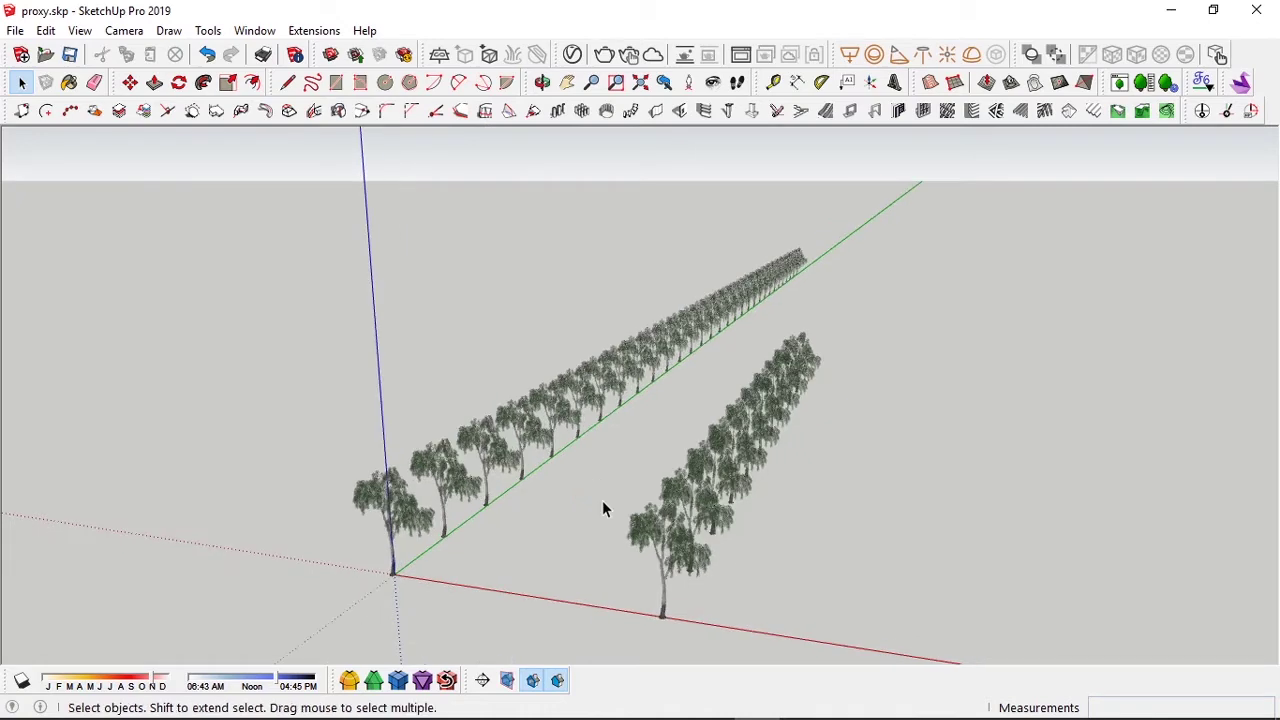
{"action": "key", "text": "o"}
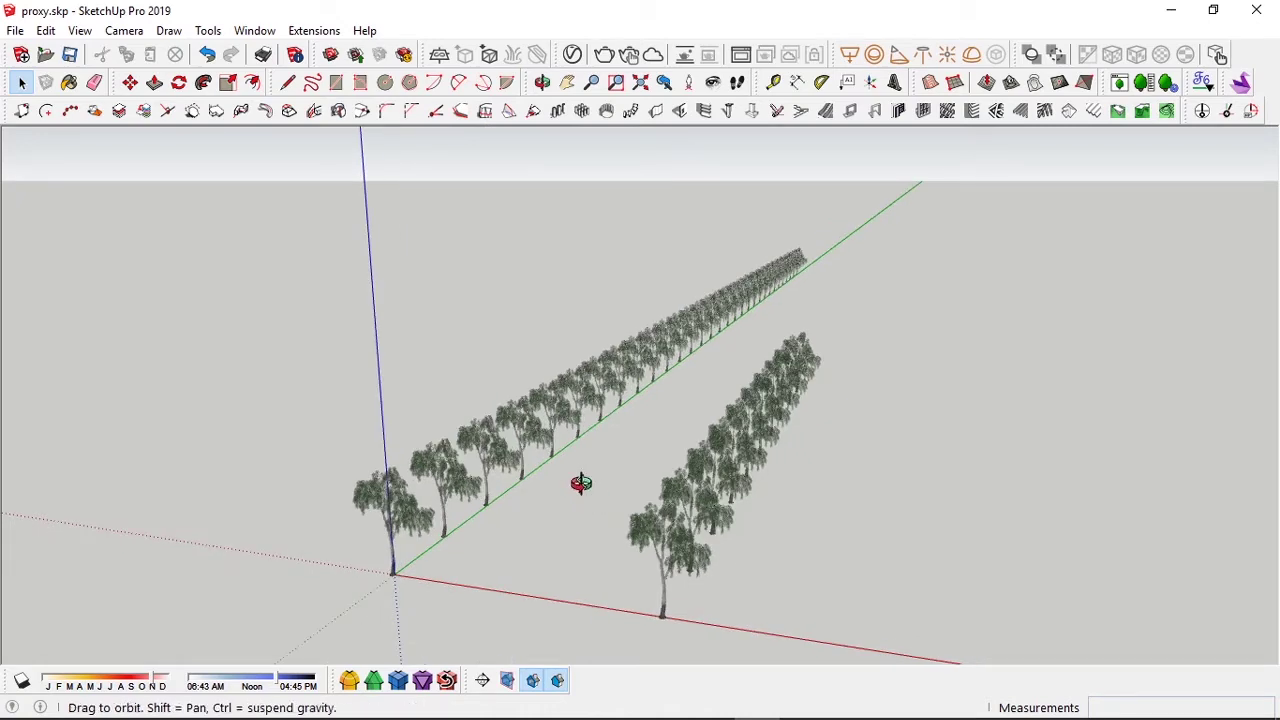
{"action": "left_click_drag", "start_coordinate": [577, 486], "coordinate": [430, 528]}
{"action": "key", "text": "space"}
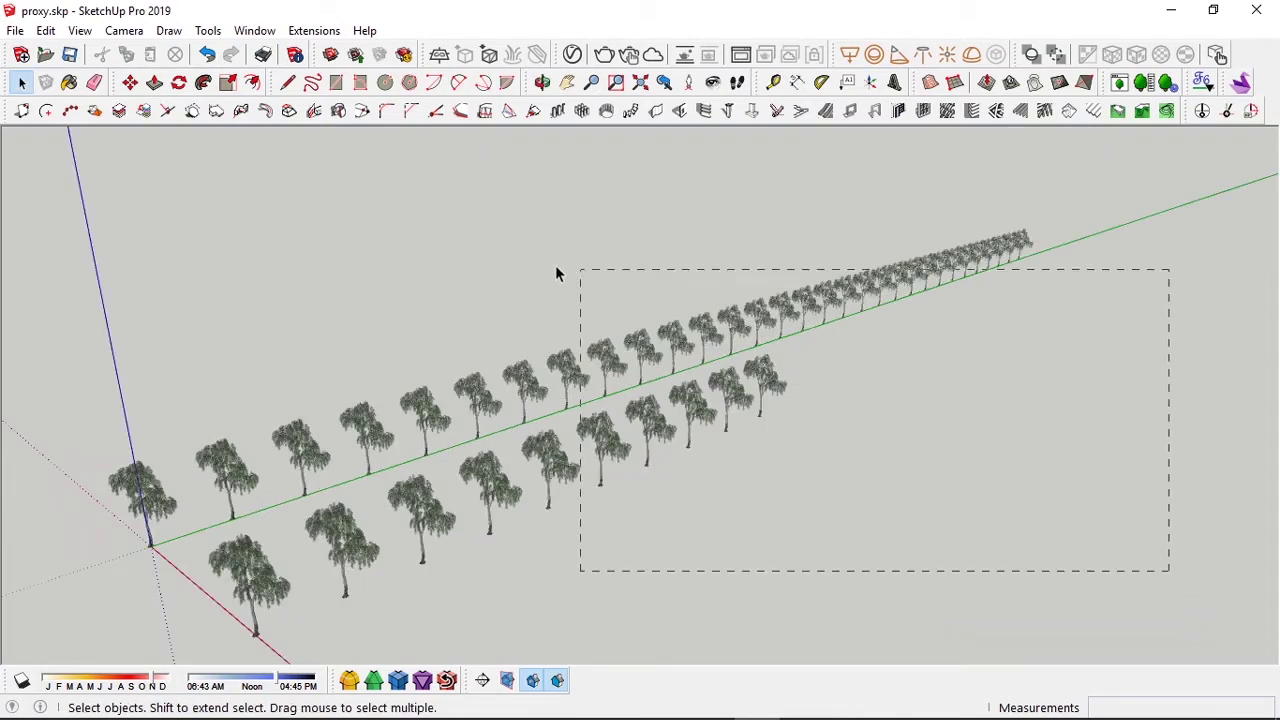
- Delete the copied trees in both rows, plus two leftover copies, keeping only the original tree
{"action": "left_click_drag", "start_coordinate": [557, 274], "coordinate": [308, 229]}
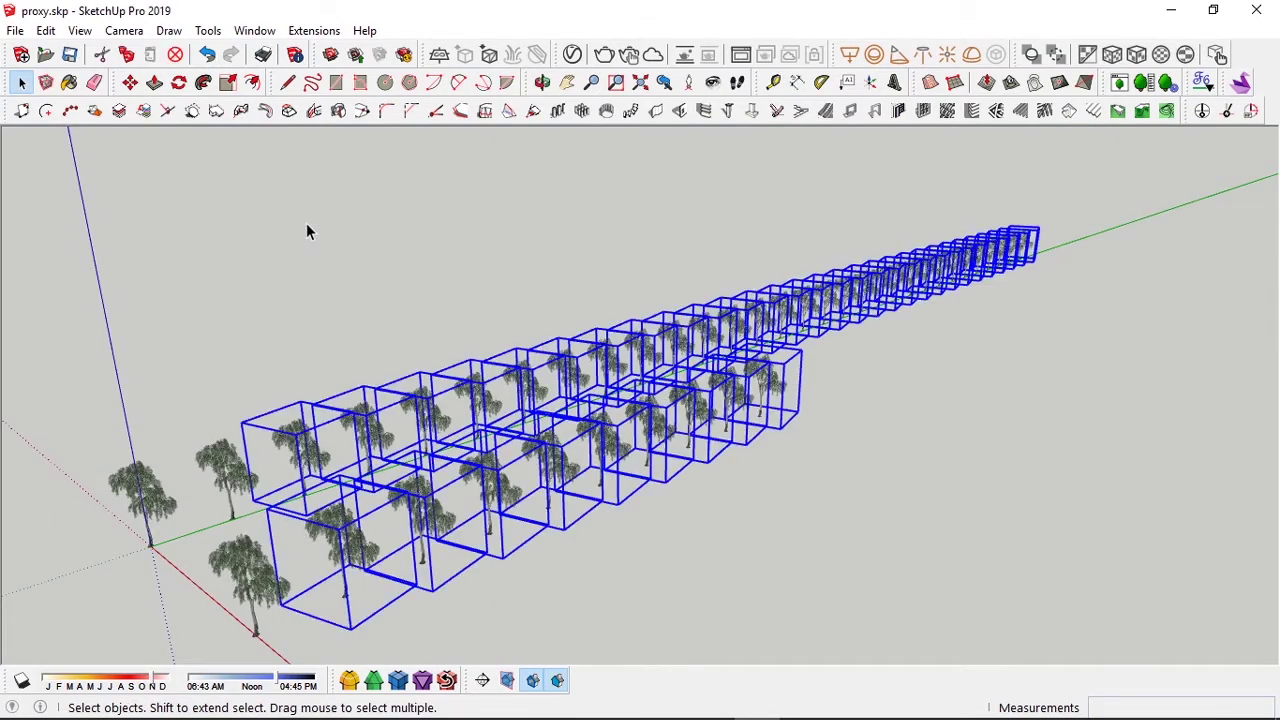
{"action": "key", "text": "Delete"}
{"action": "left_click", "coordinate": [230, 450]}
{"action": "key", "text": "Delete"}
{"action": "left_click", "coordinate": [240, 560]}
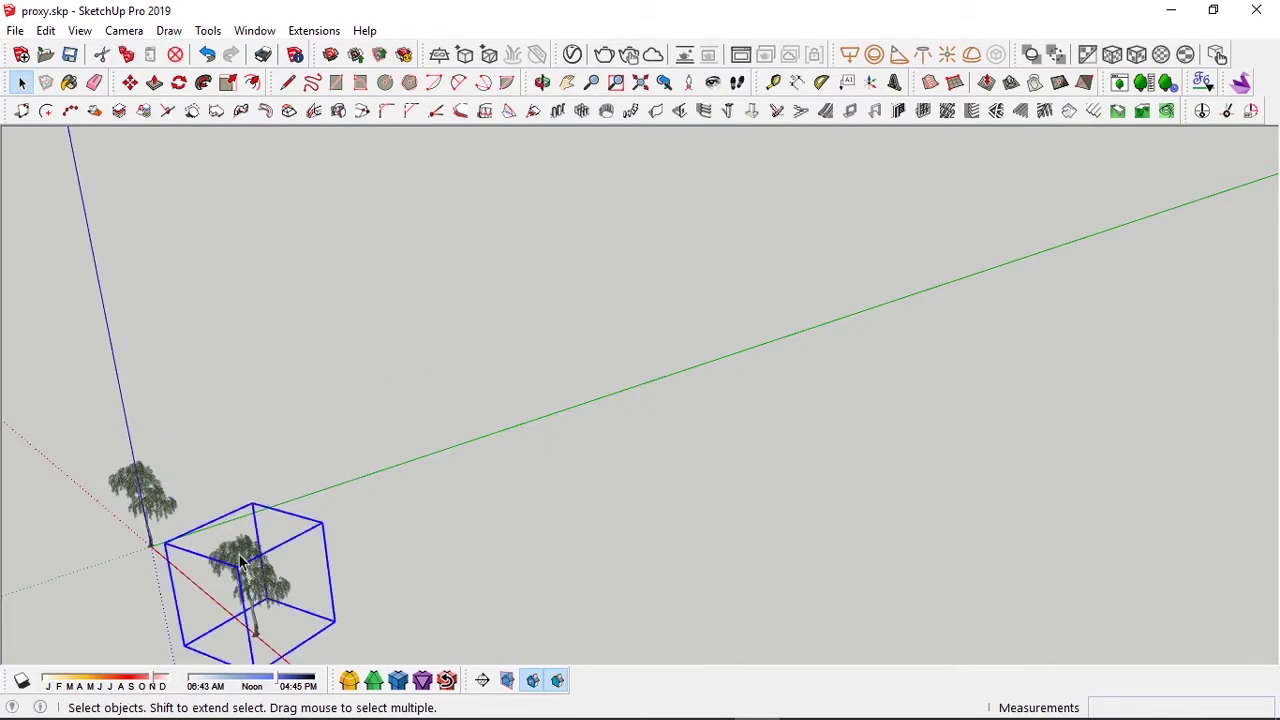
{"action": "key", "text": "Delete"}
{"action": "middle_click_drag", "start_coordinate": [200, 535], "coordinate": [543, 429]}
- Zoom and orbit to get a close view of the original tree at the origin
{"action": "scroll", "coordinate": [510, 415], "scroll_direction": "up", "scroll_amount": 2}
{"action": "scroll", "coordinate": [510, 415], "scroll_direction": "up", "scroll_amount": 6}
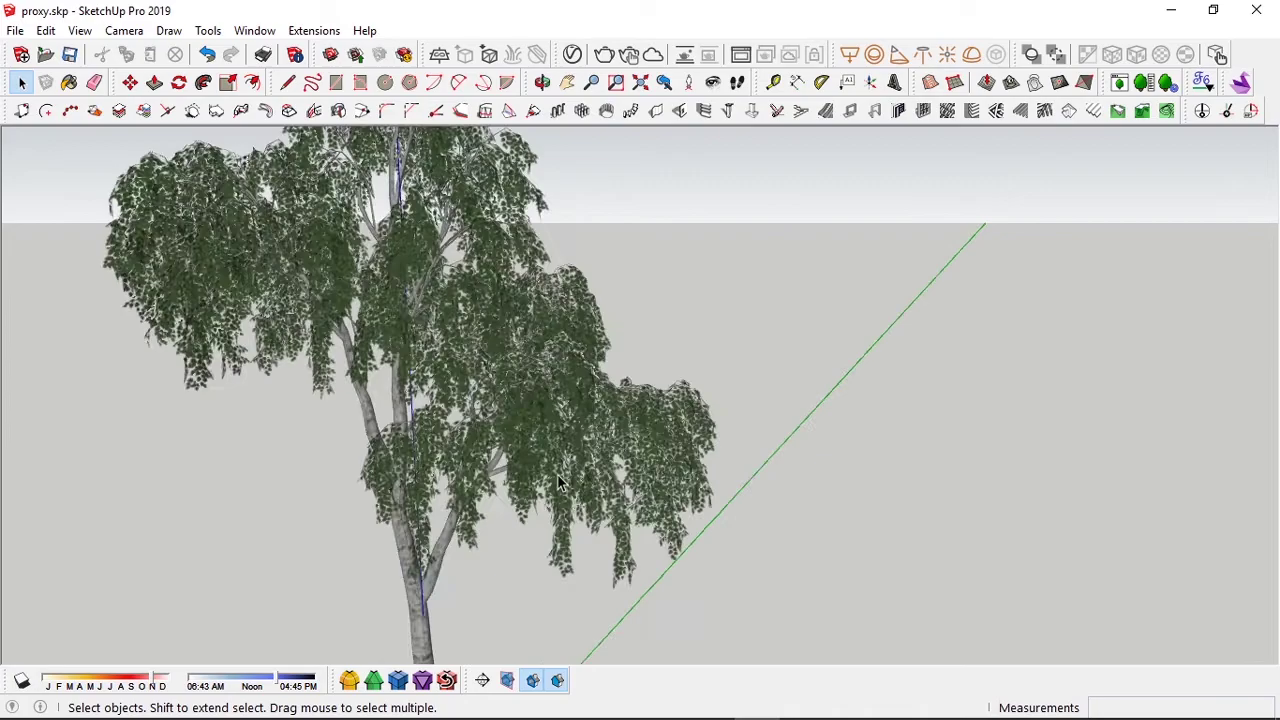
{"action": "scroll", "coordinate": [557, 482], "scroll_direction": "up", "scroll_amount": 5}
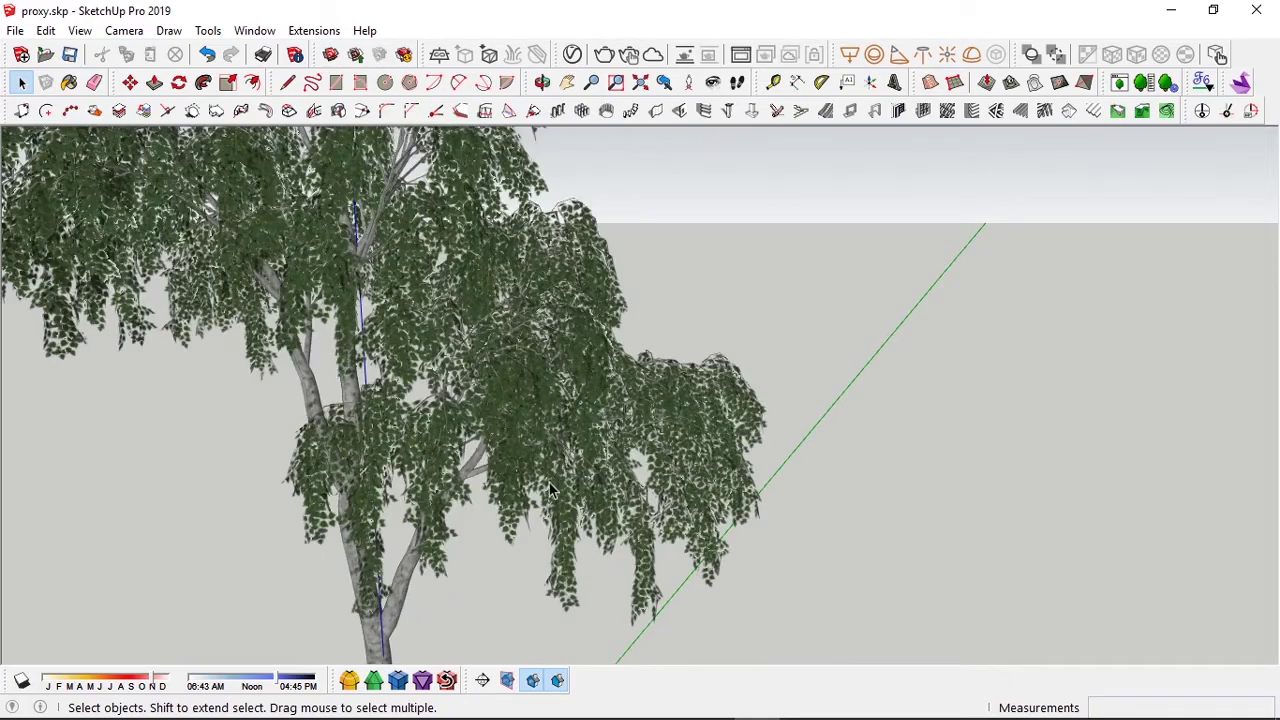
{"action": "middle_click_drag", "start_coordinate": [585, 584], "coordinate": [476, 533]}
{"action": "scroll", "coordinate": [476, 533], "scroll_direction": "down", "scroll_amount": 3}
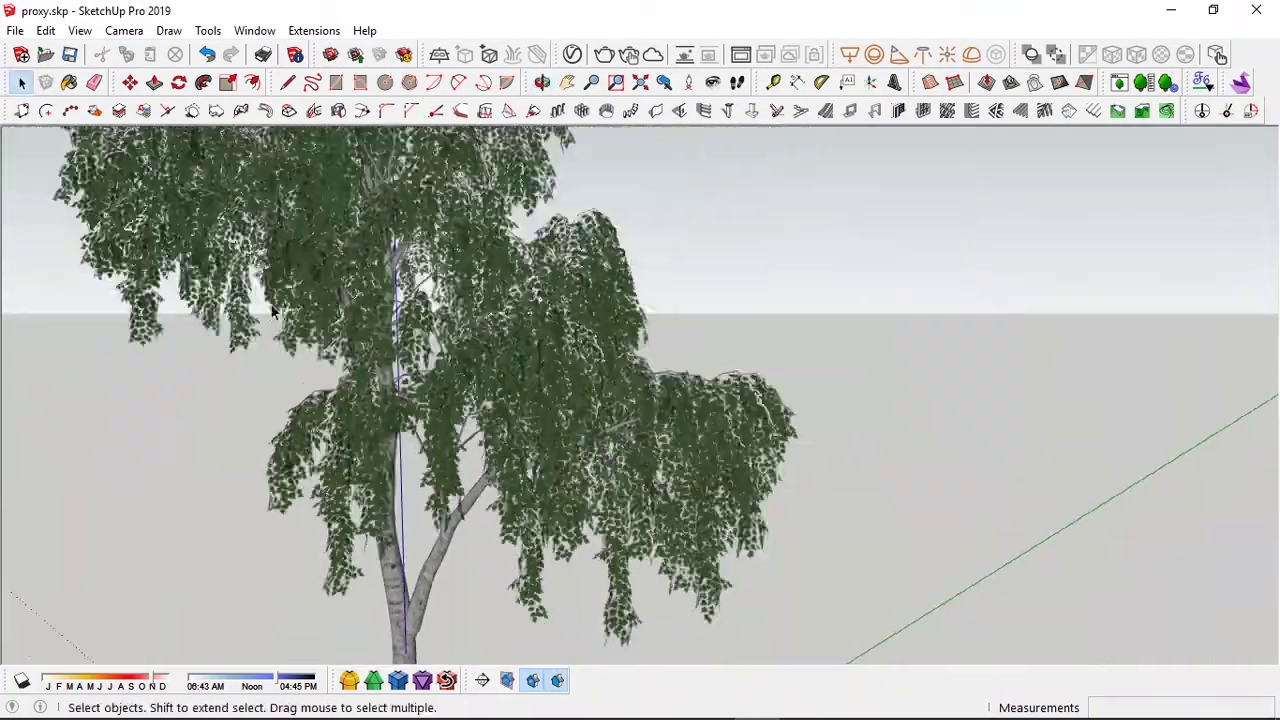
{"action": "middle_click_drag", "start_coordinate": [376, 380], "coordinate": [505, 395]}
{"action": "scroll", "coordinate": [470, 370], "scroll_direction": "down", "scroll_amount": 2}
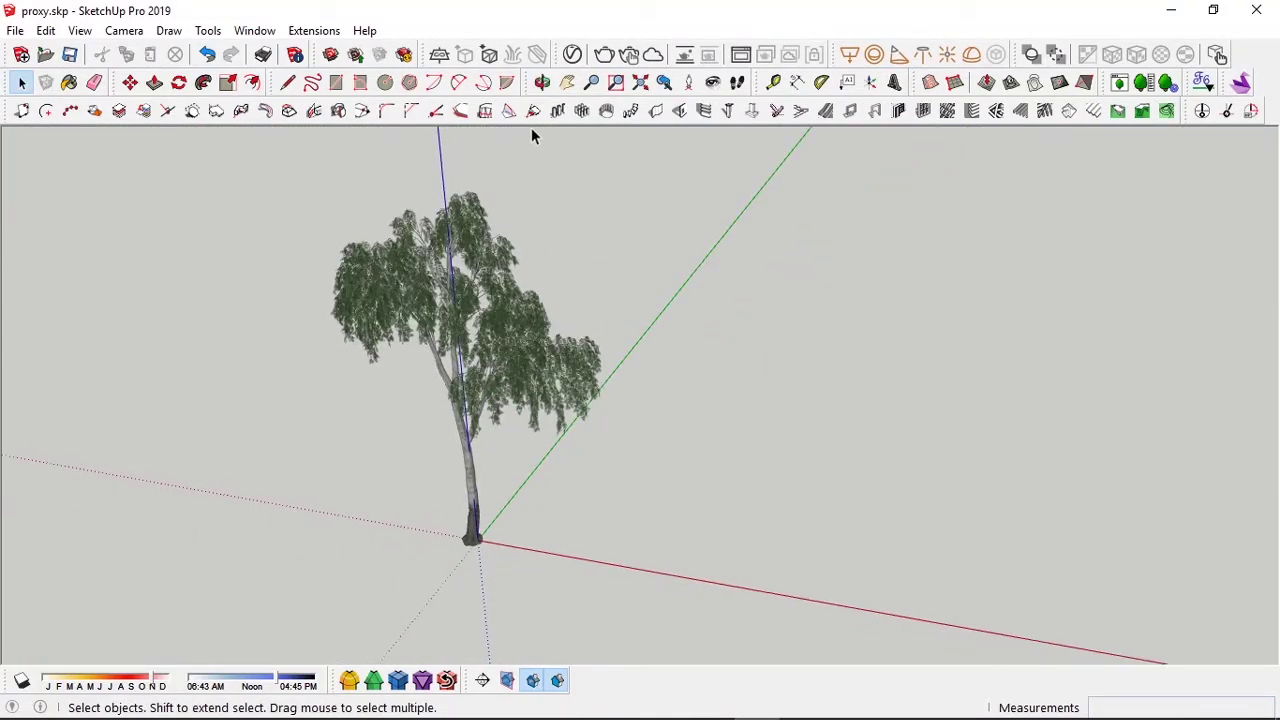
- Try the V-Ray proxy import tool, then orbit and select the tree component
{"action": "left_click", "coordinate": [489, 56]}
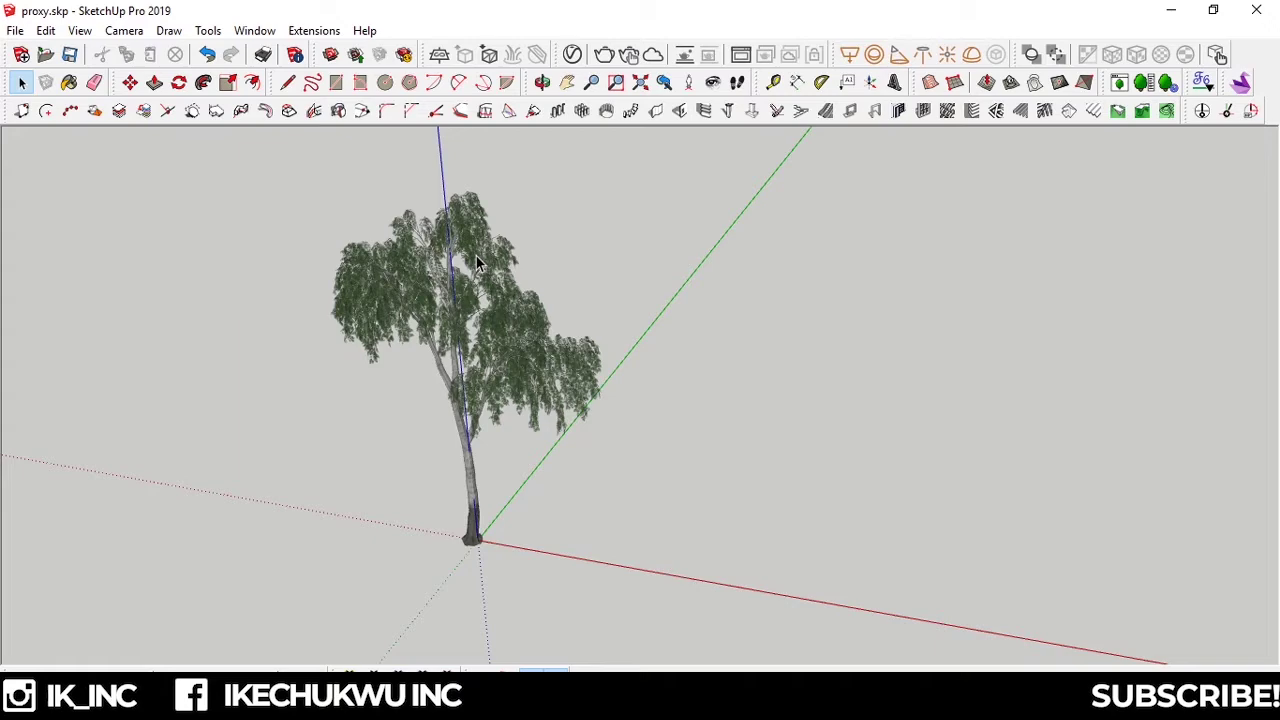
{"action": "key", "text": "o"}
{"action": "left_click_drag", "start_coordinate": [458, 318], "coordinate": [518, 300]}
{"action": "key", "text": "space"}
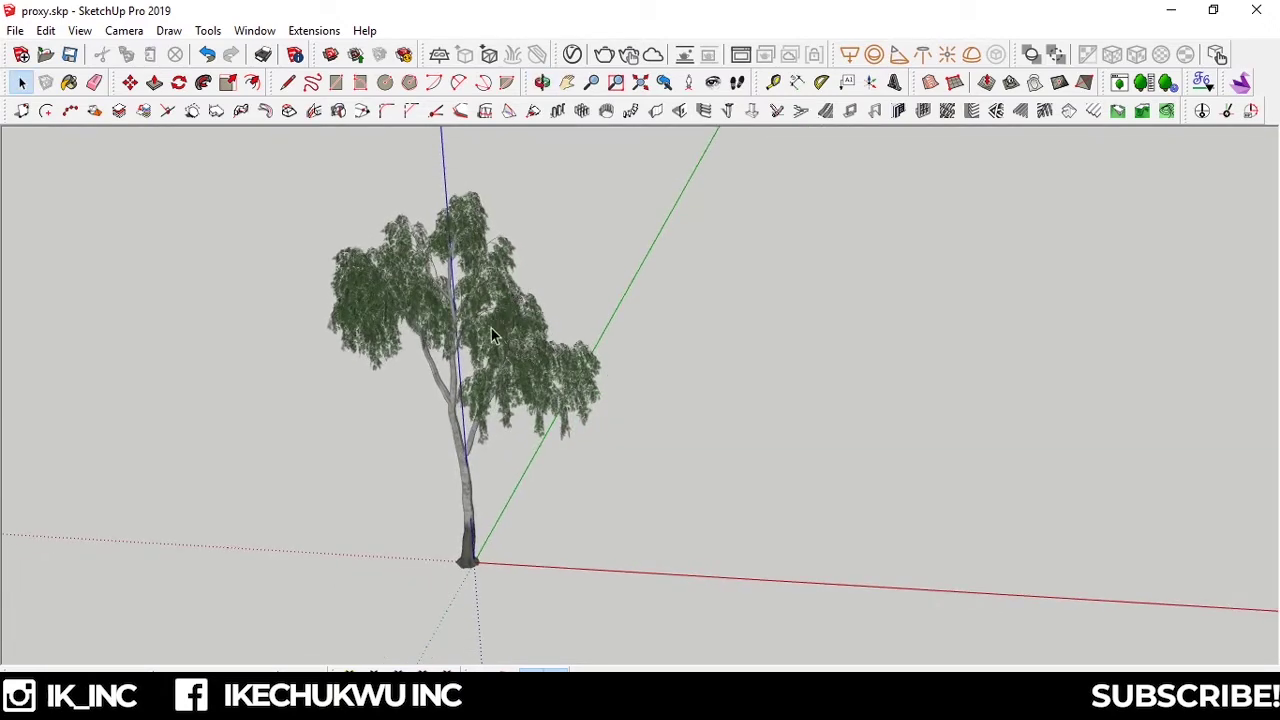
{"action": "left_click", "coordinate": [490, 283]}
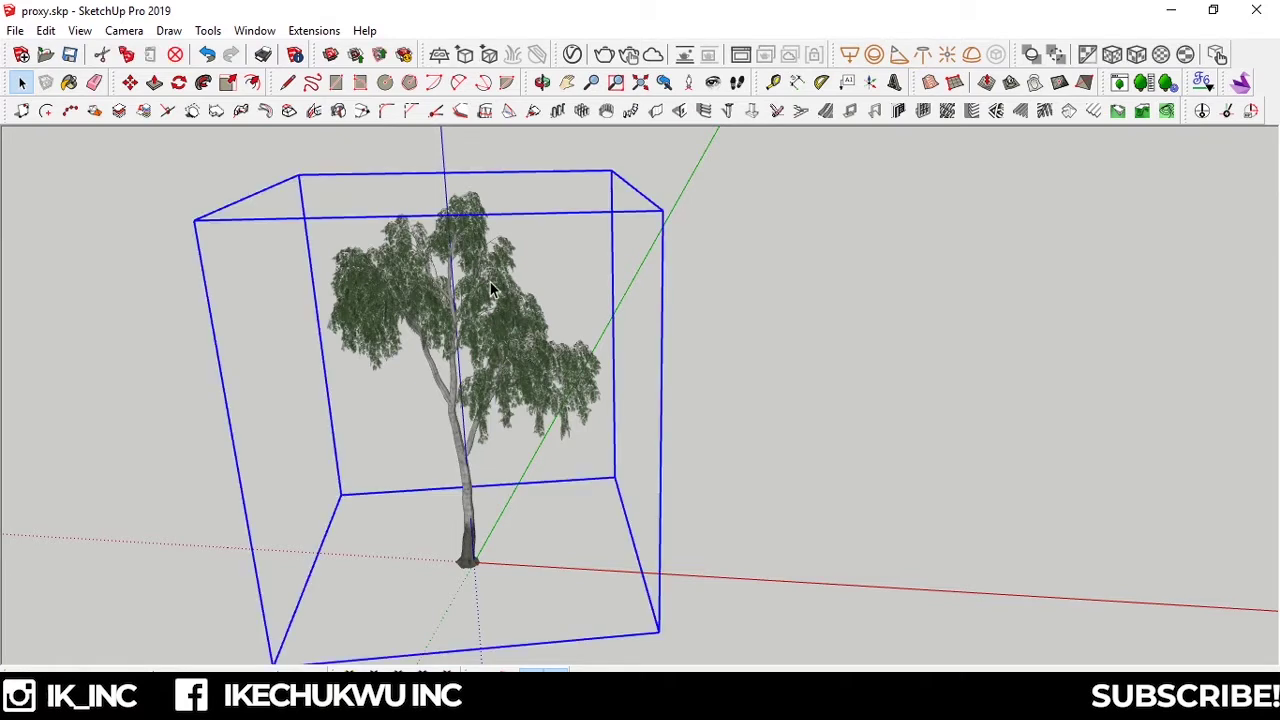
- Review the tree's V-Ray proxy export settings (Refined Clustering preview, 10000 faces), then close them and deselect
{"action": "left_click", "coordinate": [466, 56]}
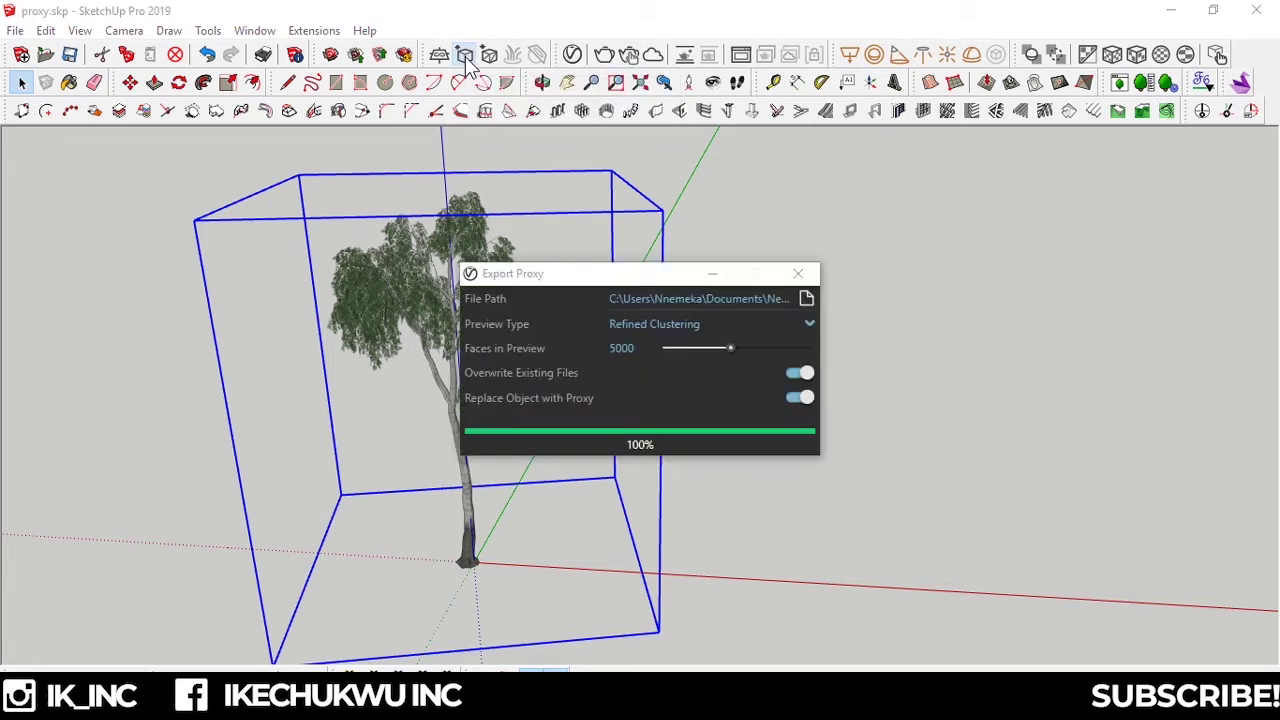
{"action": "left_click_drag", "start_coordinate": [566, 280], "coordinate": [751, 259]}
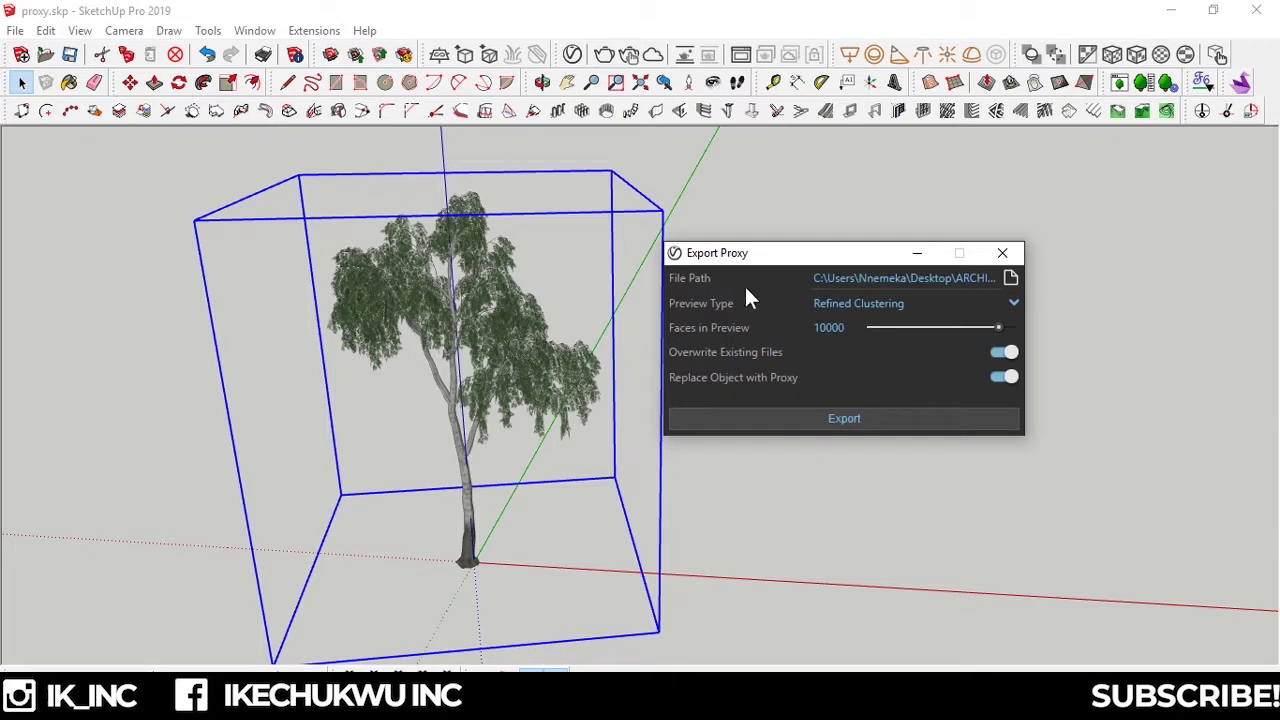
{"action": "left_click", "coordinate": [861, 302]}
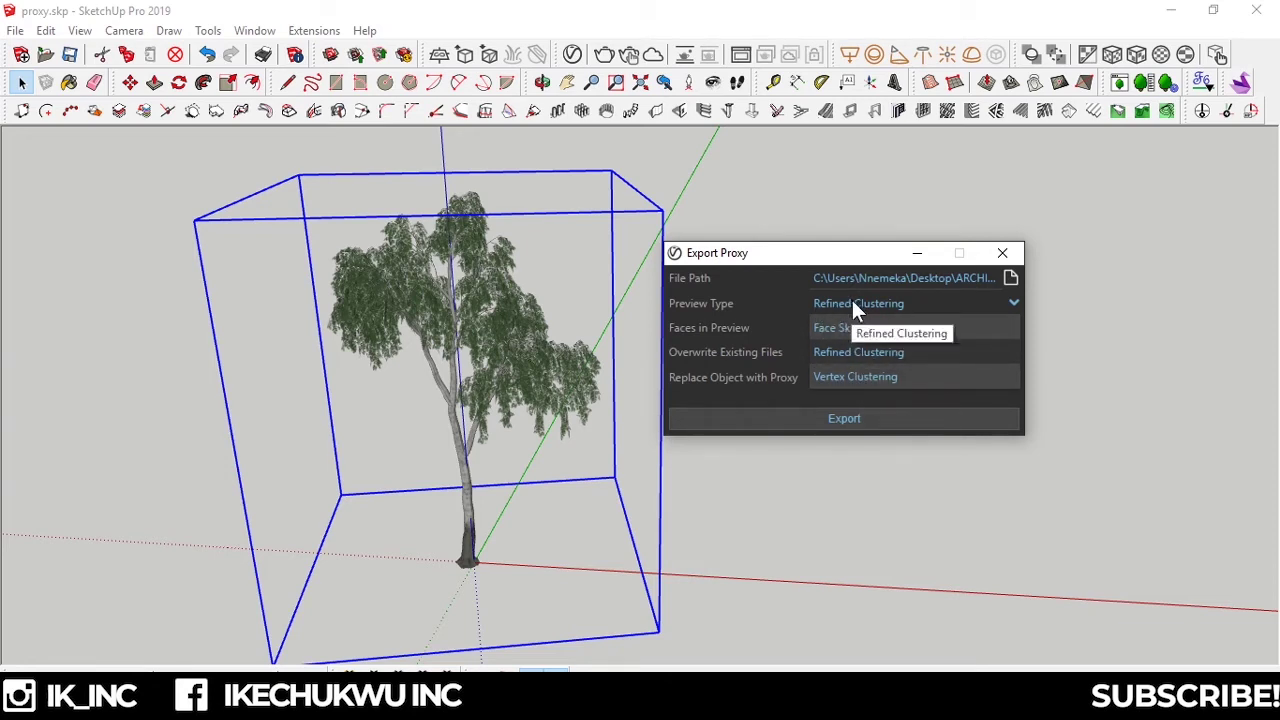
{"action": "left_click", "coordinate": [917, 253]}
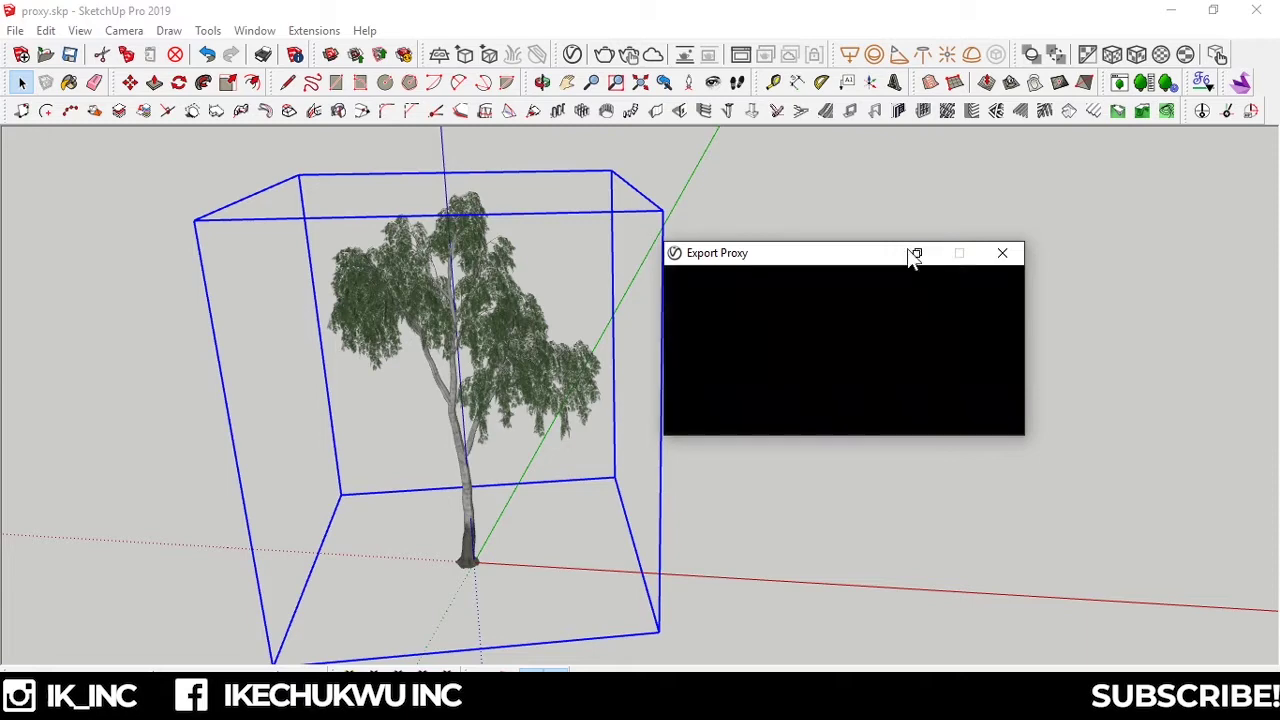
{"action": "left_click", "coordinate": [648, 368]}
{"action": "scroll", "coordinate": [667, 360], "scroll_direction": "down", "scroll_amount": 3}
{"action": "middle_click_drag", "start_coordinate": [669, 363], "coordinate": [457, 368]}
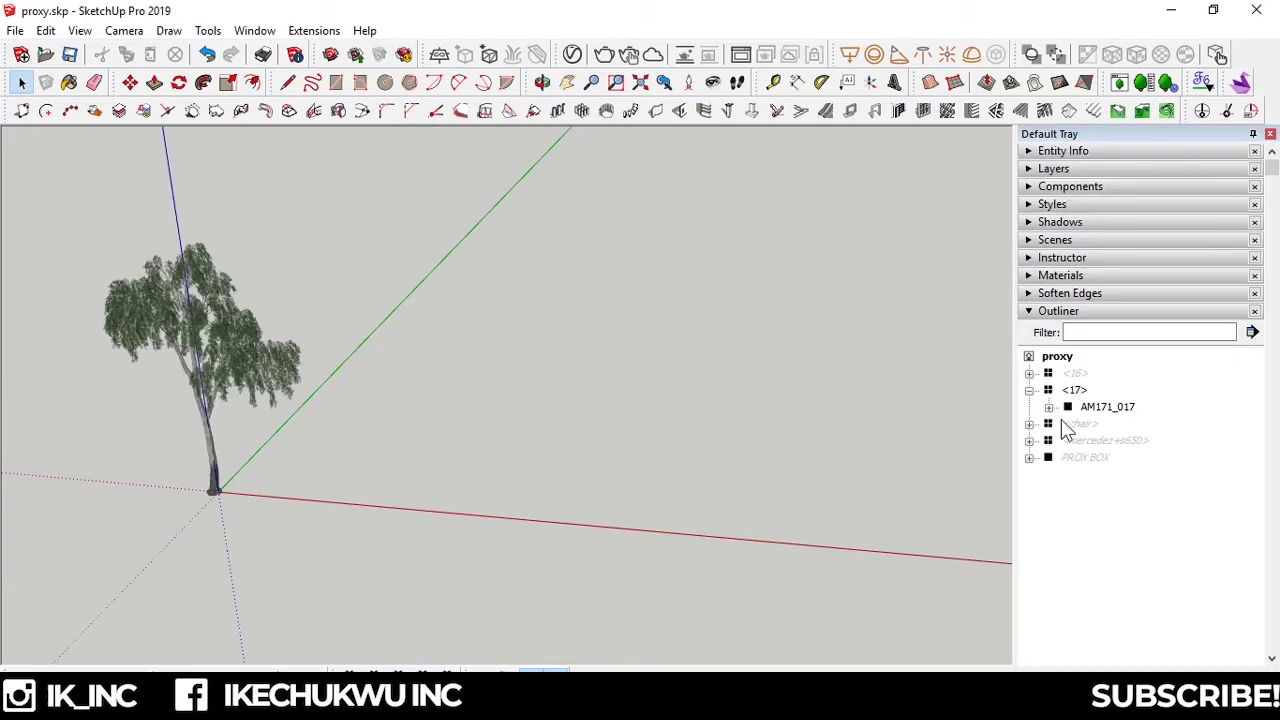
- Unhide the PROX BOX group and hide tree <17> in the Outliner, leaving brown, red and blue boxes
{"action": "right_click", "coordinate": [1069, 458]}
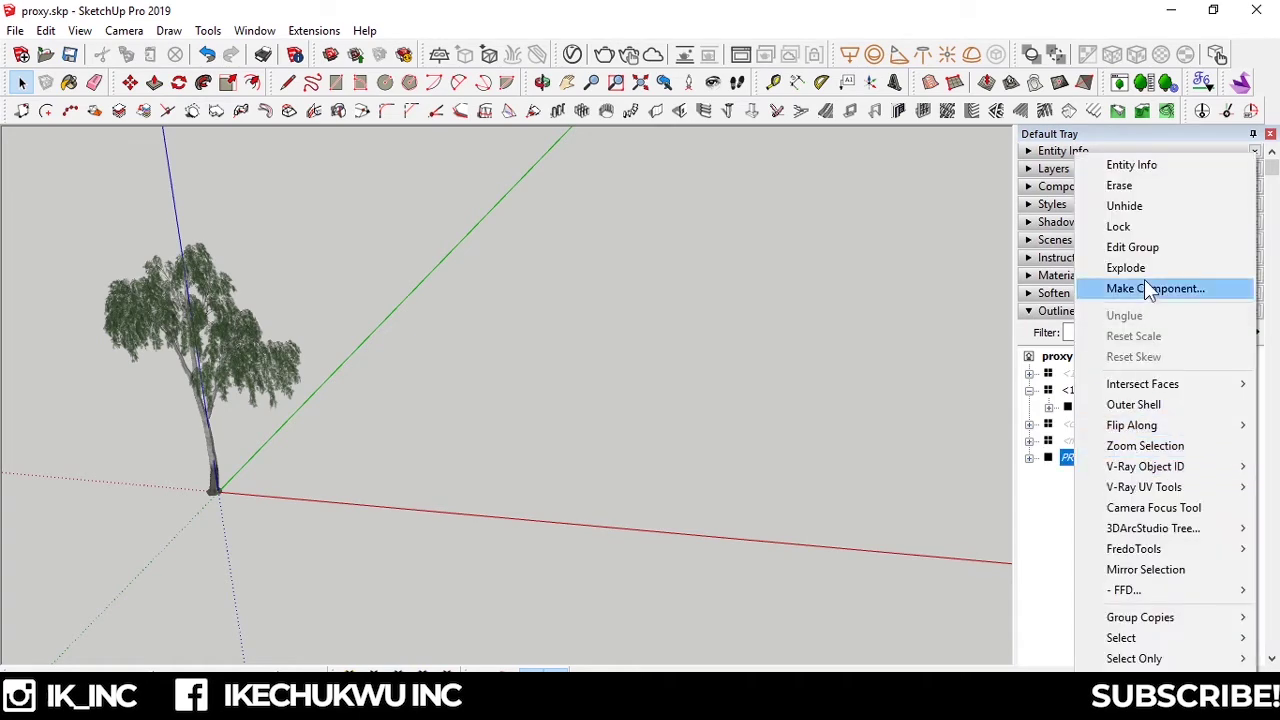
{"action": "left_click", "coordinate": [1112, 206]}
{"action": "left_click", "coordinate": [429, 478]}
{"action": "scroll", "coordinate": [235, 485], "scroll_direction": "up", "scroll_amount": 3}
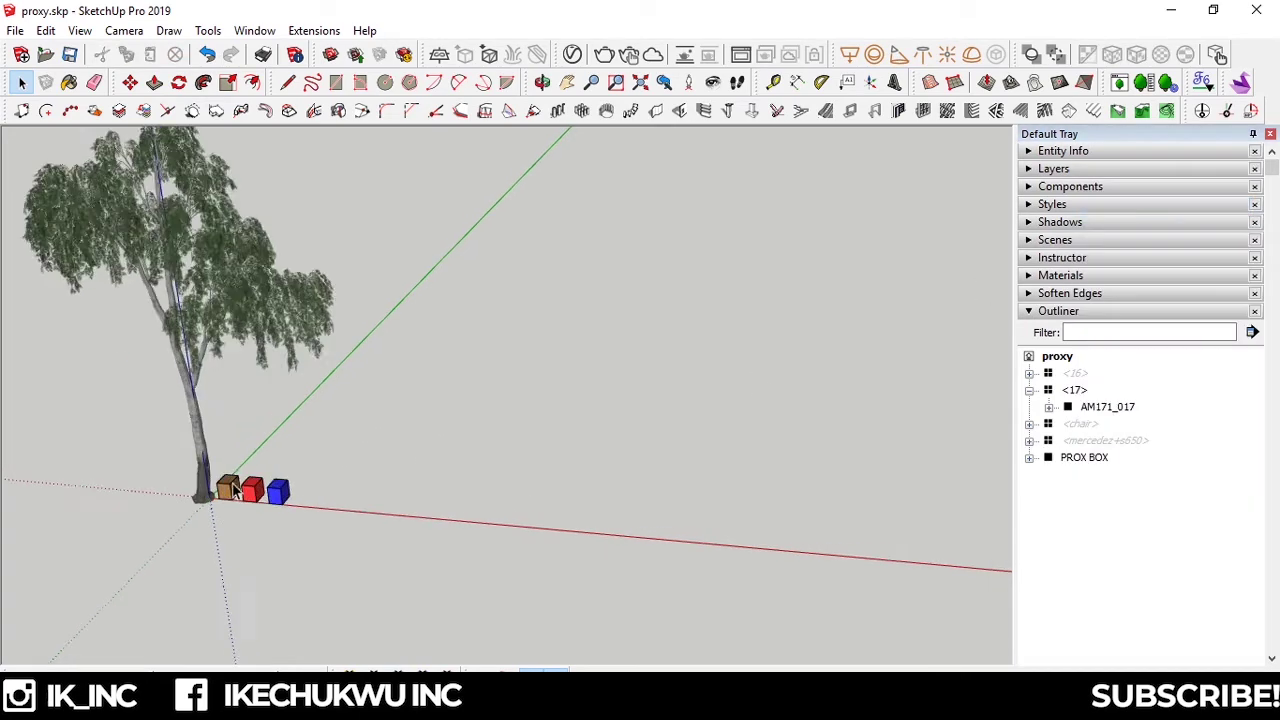
{"action": "right_click", "coordinate": [1075, 391]}
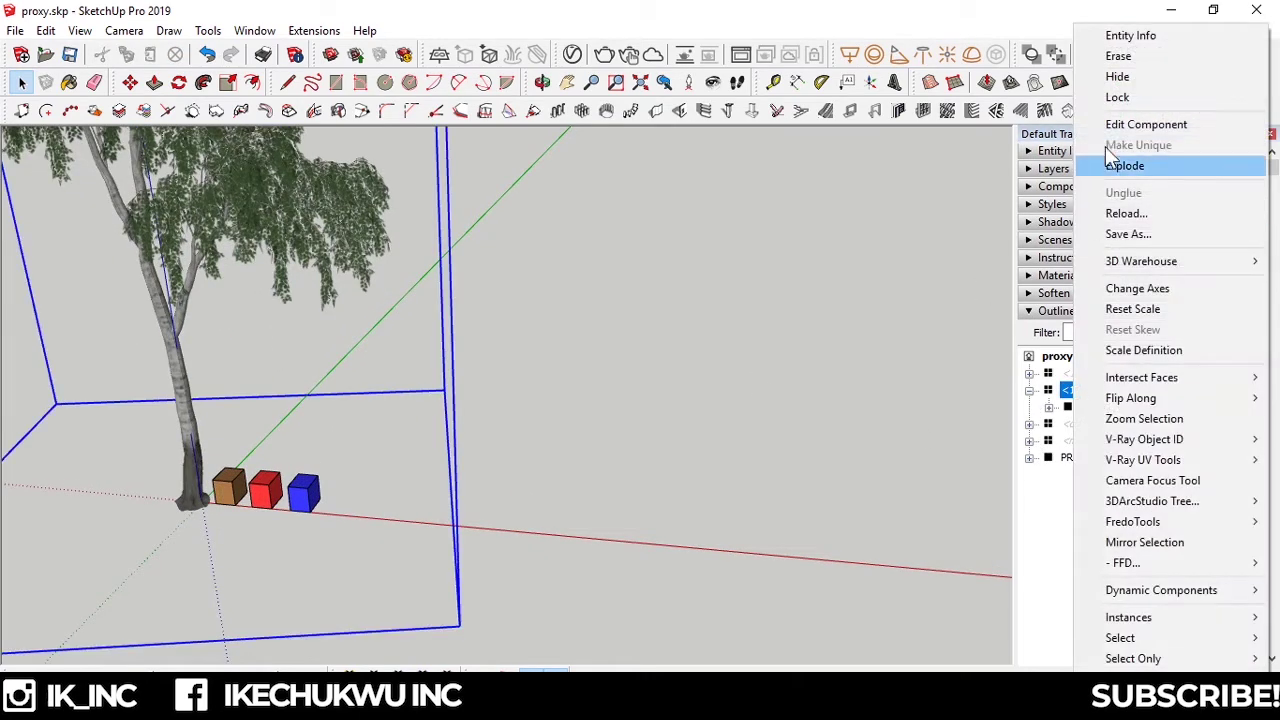
{"action": "left_click", "coordinate": [1125, 78]}
{"action": "left_click", "coordinate": [1125, 311]}
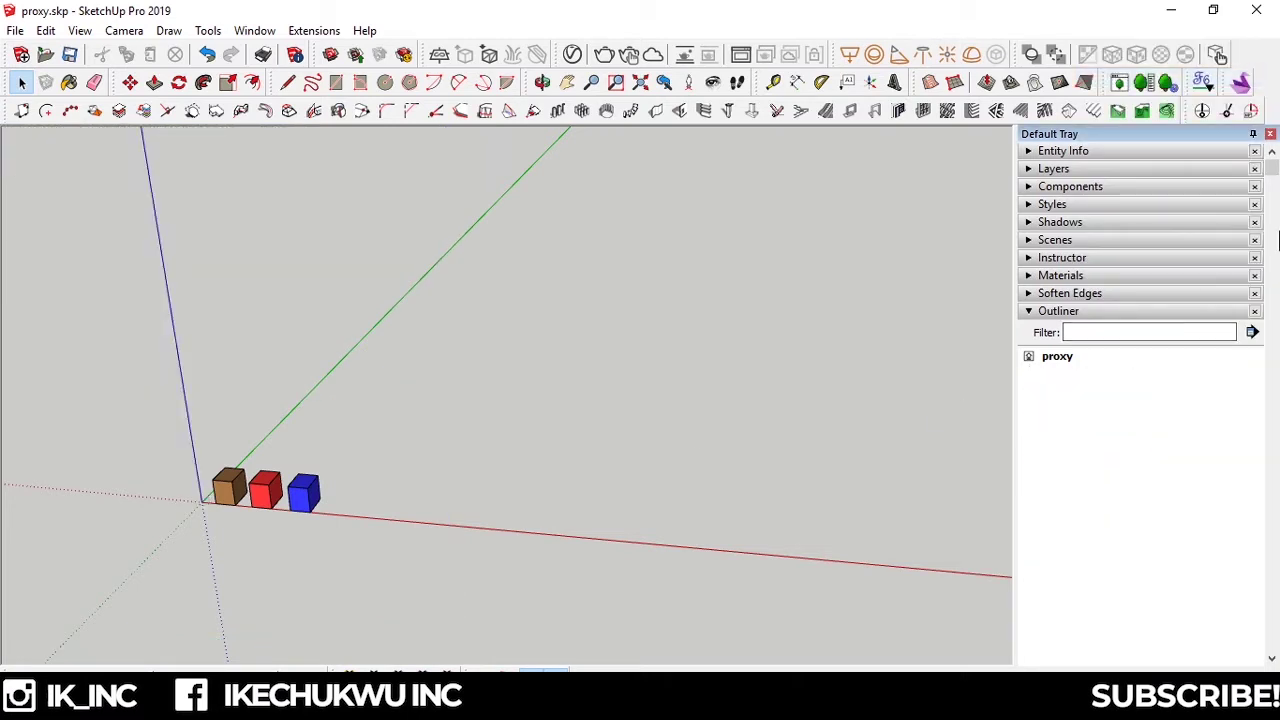
{"action": "left_click", "coordinate": [1270, 133]}
{"action": "scroll", "coordinate": [415, 497], "scroll_direction": "up", "scroll_amount": 3}
{"action": "middle_click_drag", "start_coordinate": [415, 497], "coordinate": [513, 460]}
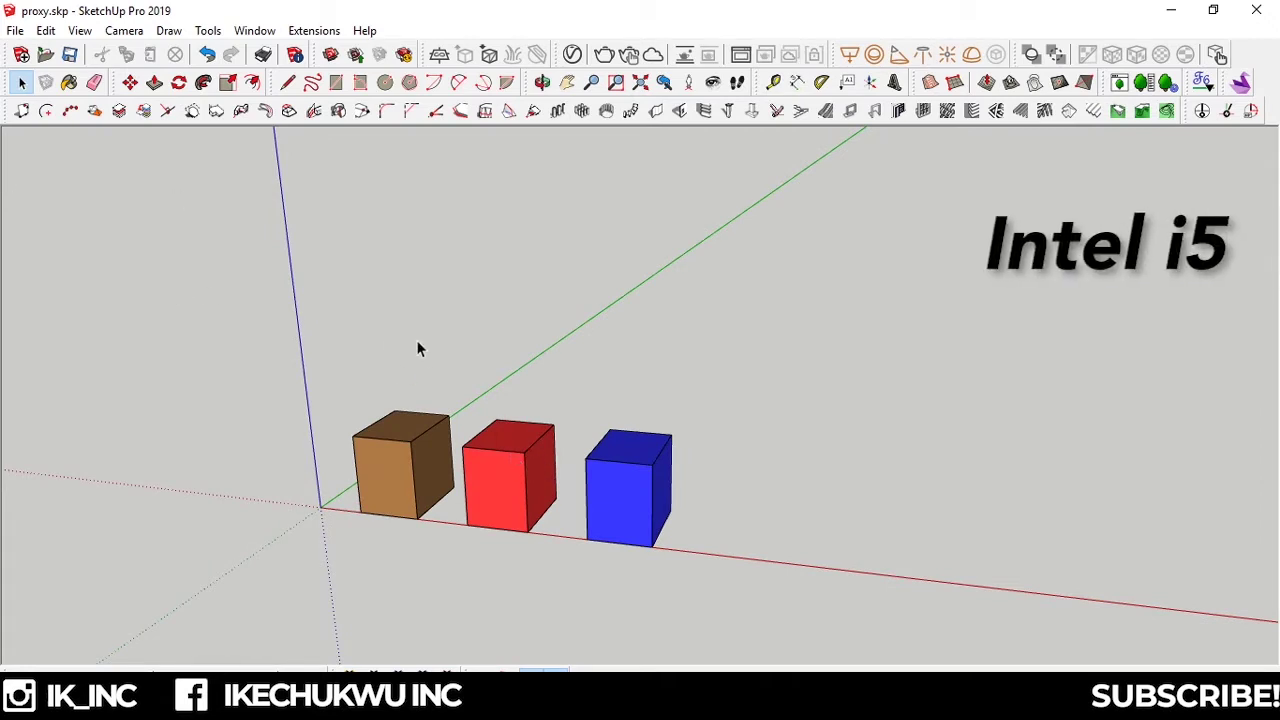
- Orbit to a low frontal view, open the PROX BOX group for editing and select the brown box
{"action": "middle_click_drag", "start_coordinate": [510, 432], "coordinate": [467, 478]}
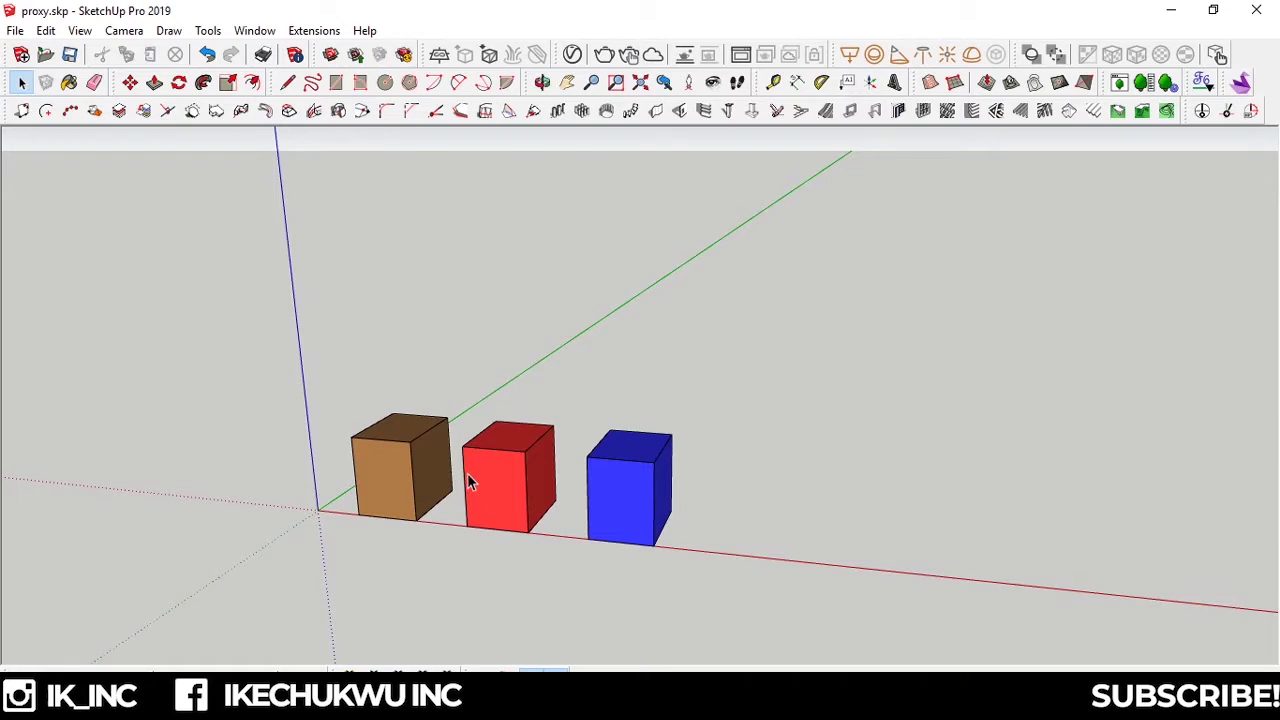
{"action": "middle_click_drag", "start_coordinate": [470, 479], "coordinate": [680, 469]}
{"action": "mouse_move", "coordinate": [451, 500]}
{"action": "middle_mouse_down"}
{"action": "mouse_move", "coordinate": [451, 480]}
{"action": "mouse_move", "coordinate": [425, 470]}
{"action": "mouse_move", "coordinate": [451, 449]}
{"action": "mouse_move", "coordinate": [526, 463]}
{"action": "mouse_move", "coordinate": [503, 494]}
{"action": "mouse_move", "coordinate": [458, 509]}
{"action": "middle_mouse_up"}
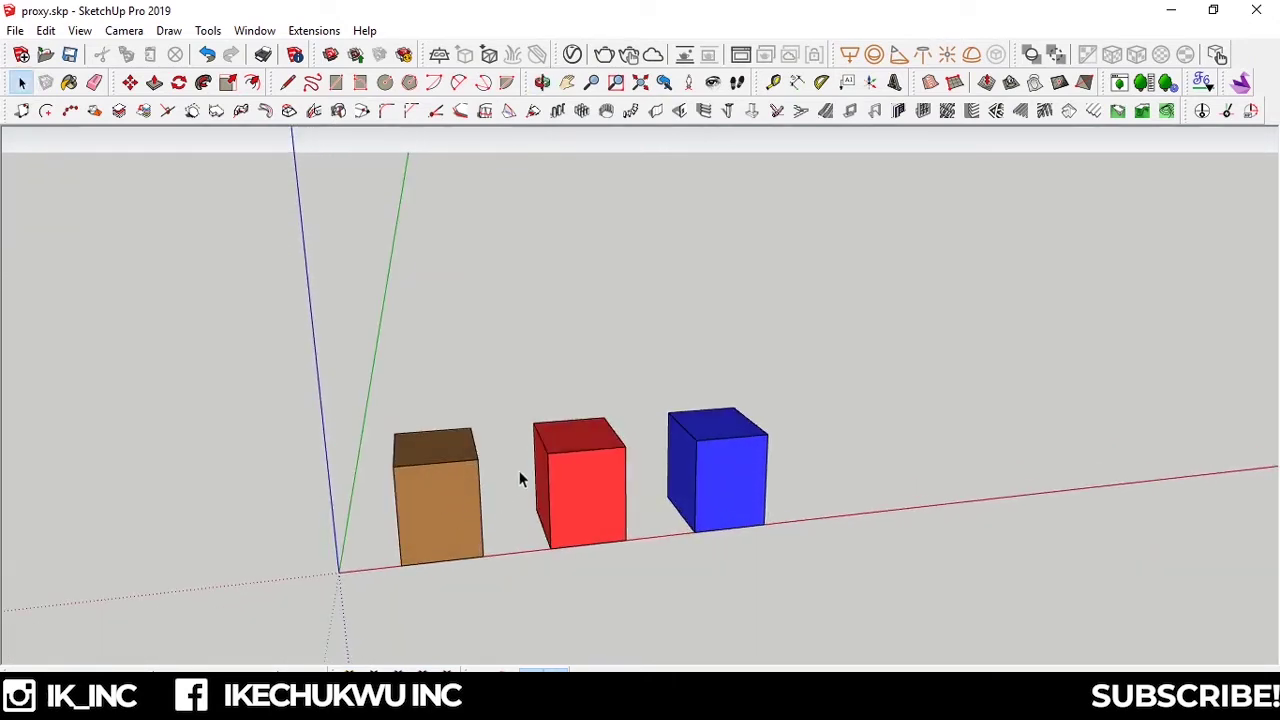
{"action": "middle_click_drag", "start_coordinate": [520, 477], "coordinate": [503, 453]}
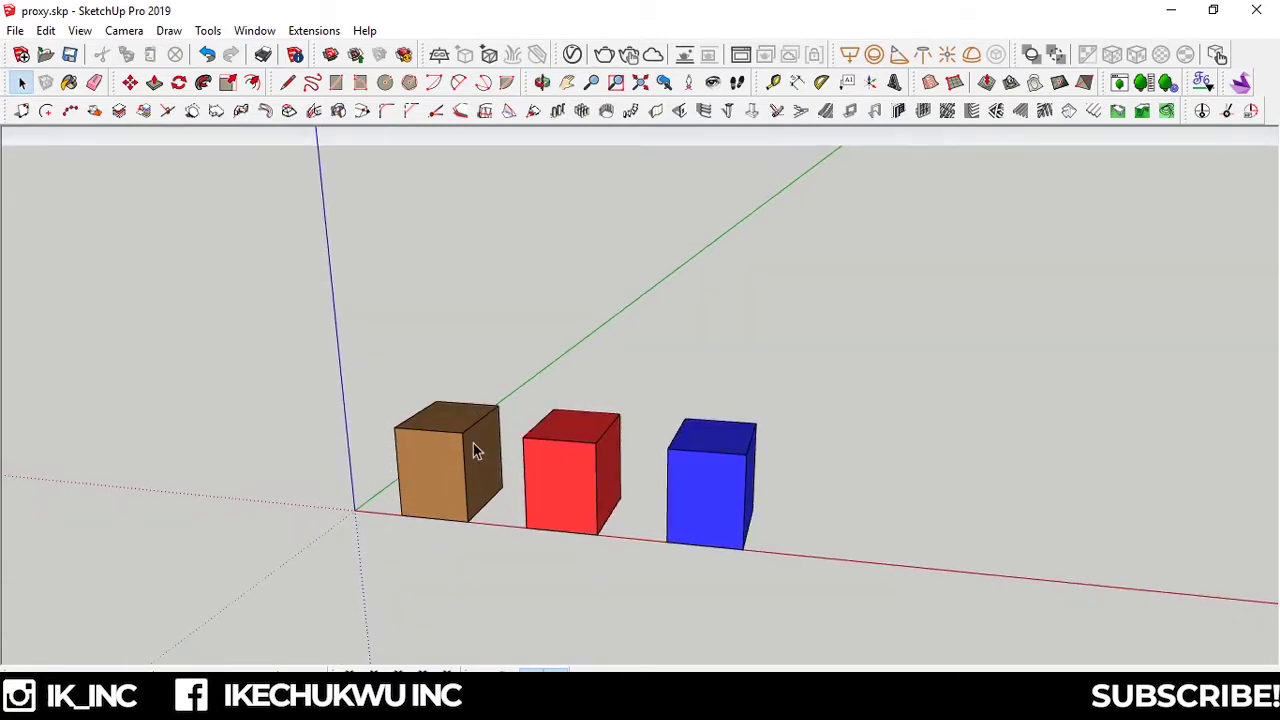
{"action": "left_click", "coordinate": [473, 447]}
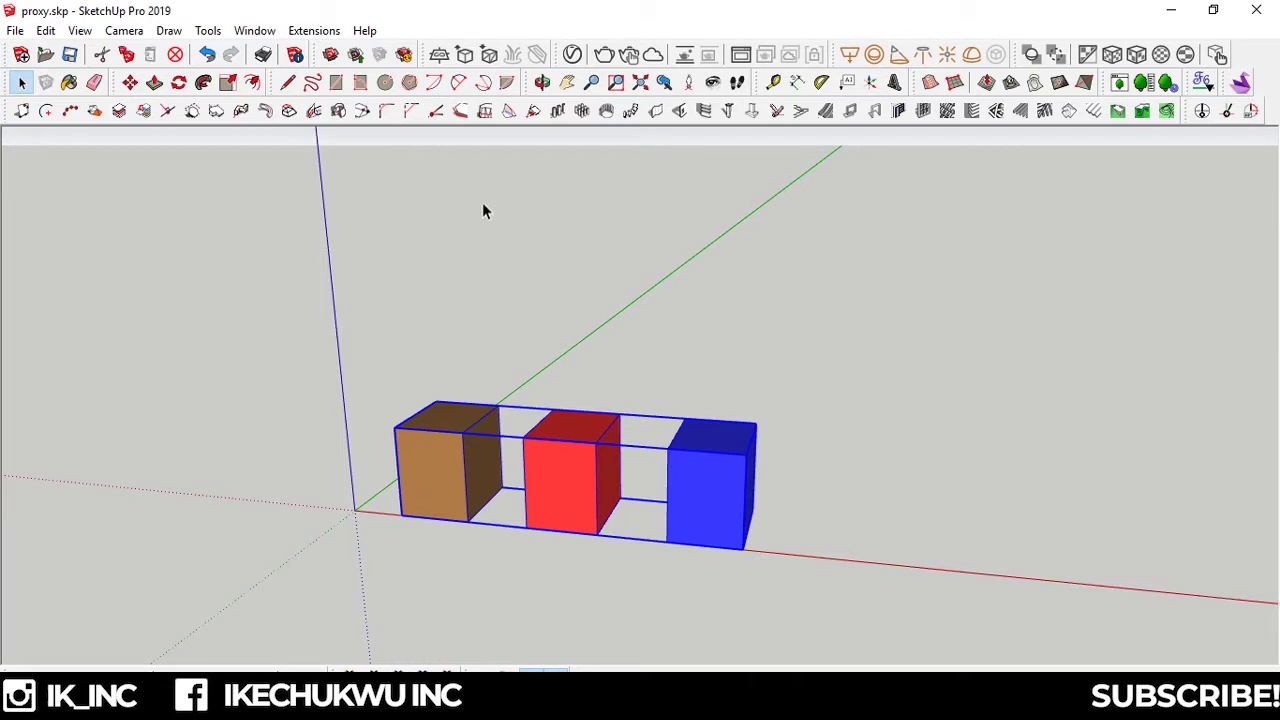
{"action": "left_click", "coordinate": [486, 58]}
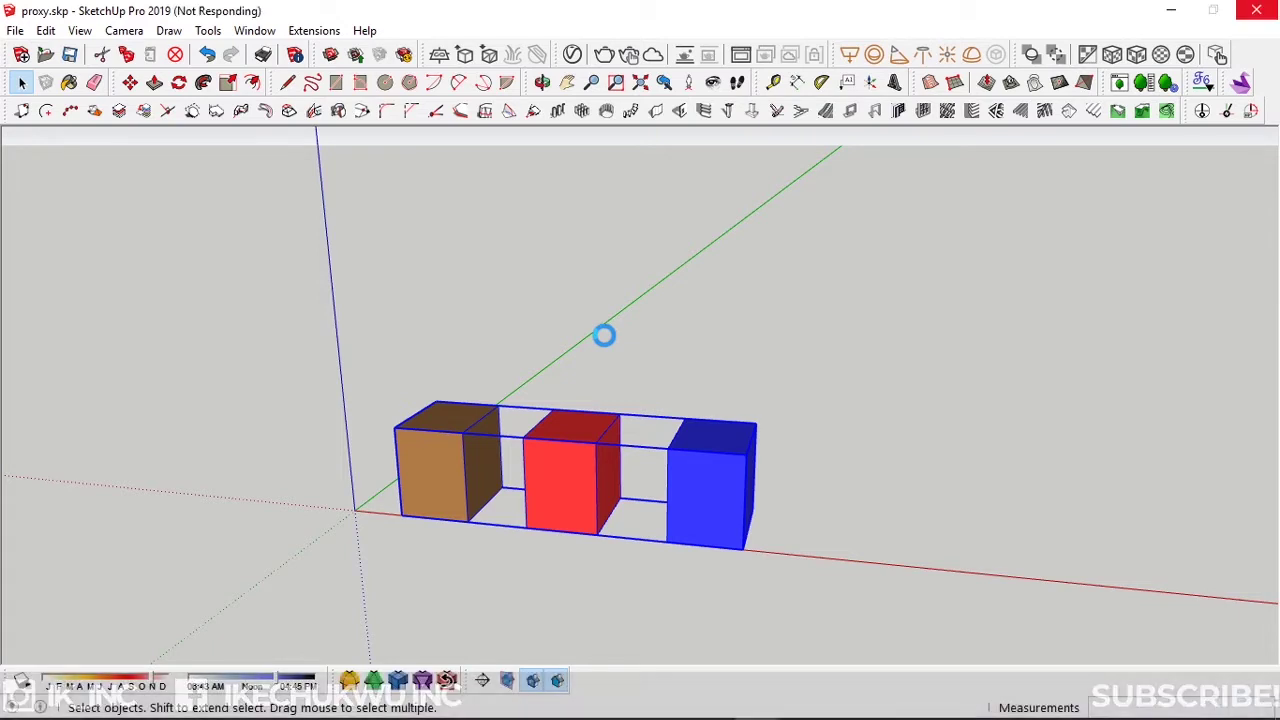
{"action": "left_click", "coordinate": [463, 434]}
- Start a V-Ray proxy export of the brown box with Refined Clustering preview and 10000 faces
{"action": "middle_click_drag", "start_coordinate": [540, 368], "coordinate": [563, 346]}
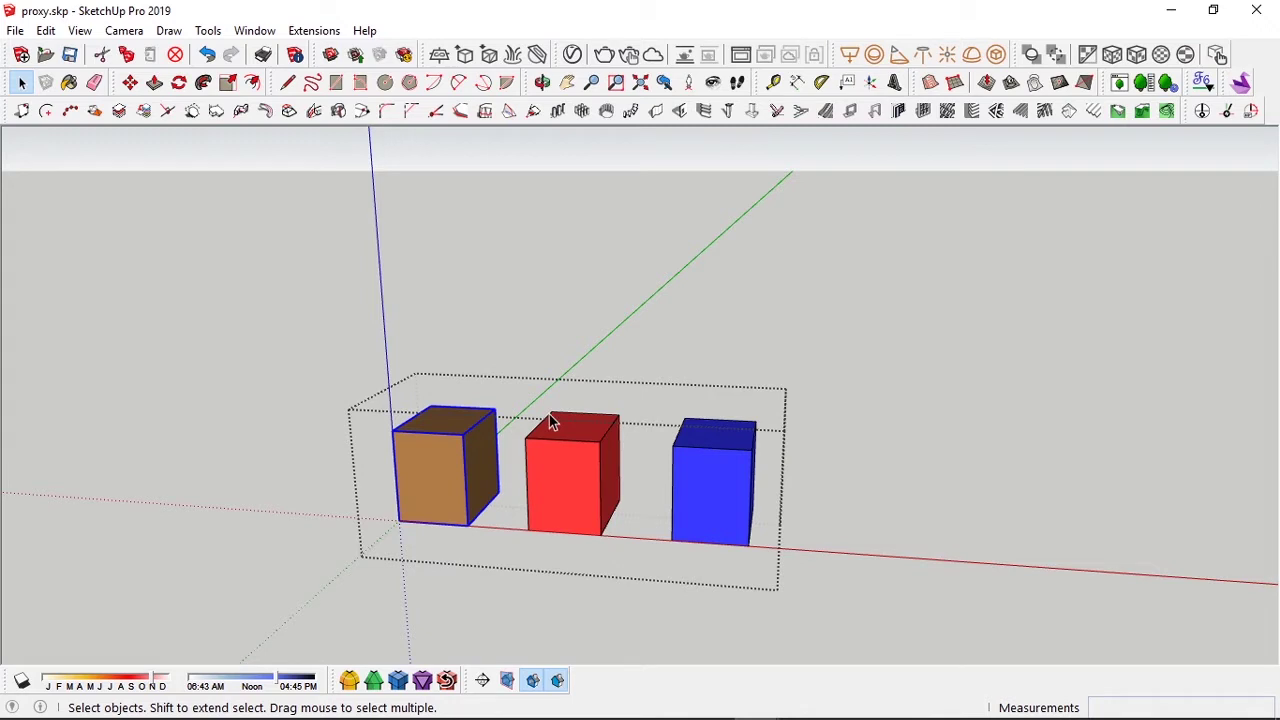
{"action": "middle_click_drag", "start_coordinate": [550, 422], "coordinate": [598, 400]}
{"action": "left_click", "coordinate": [466, 55]}
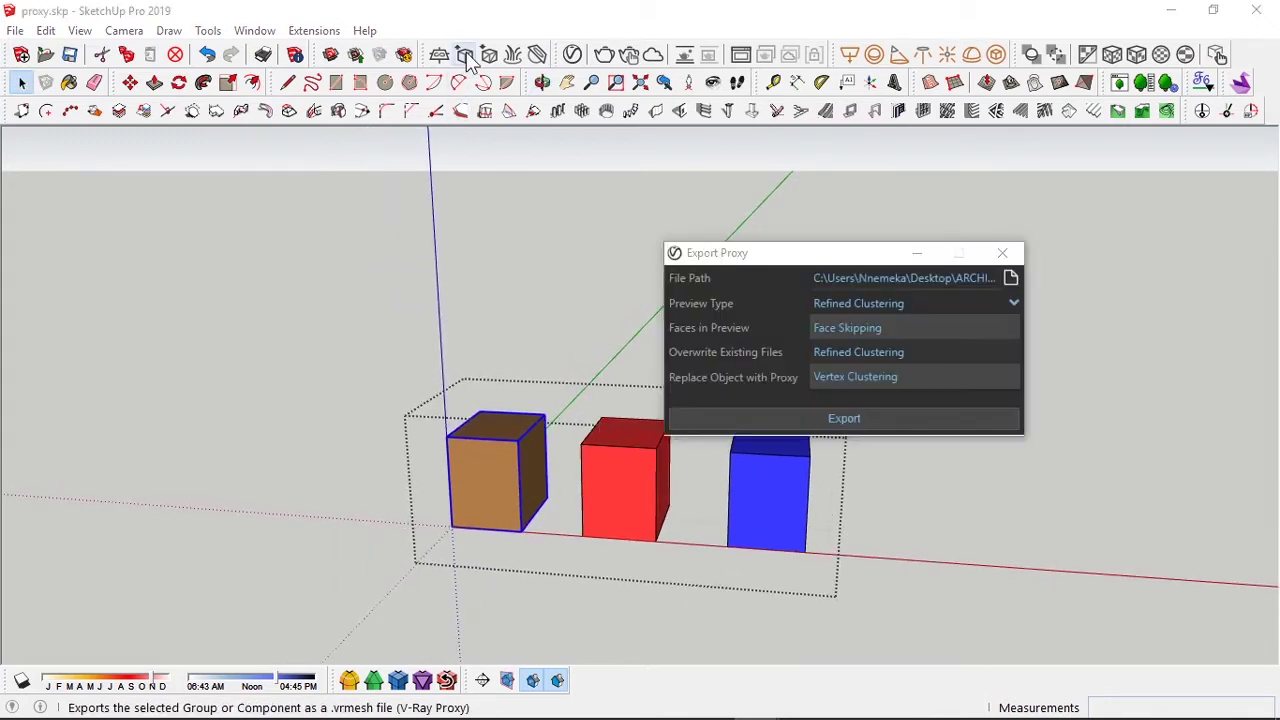
{"action": "left_click_drag", "start_coordinate": [810, 252], "coordinate": [787, 248]}
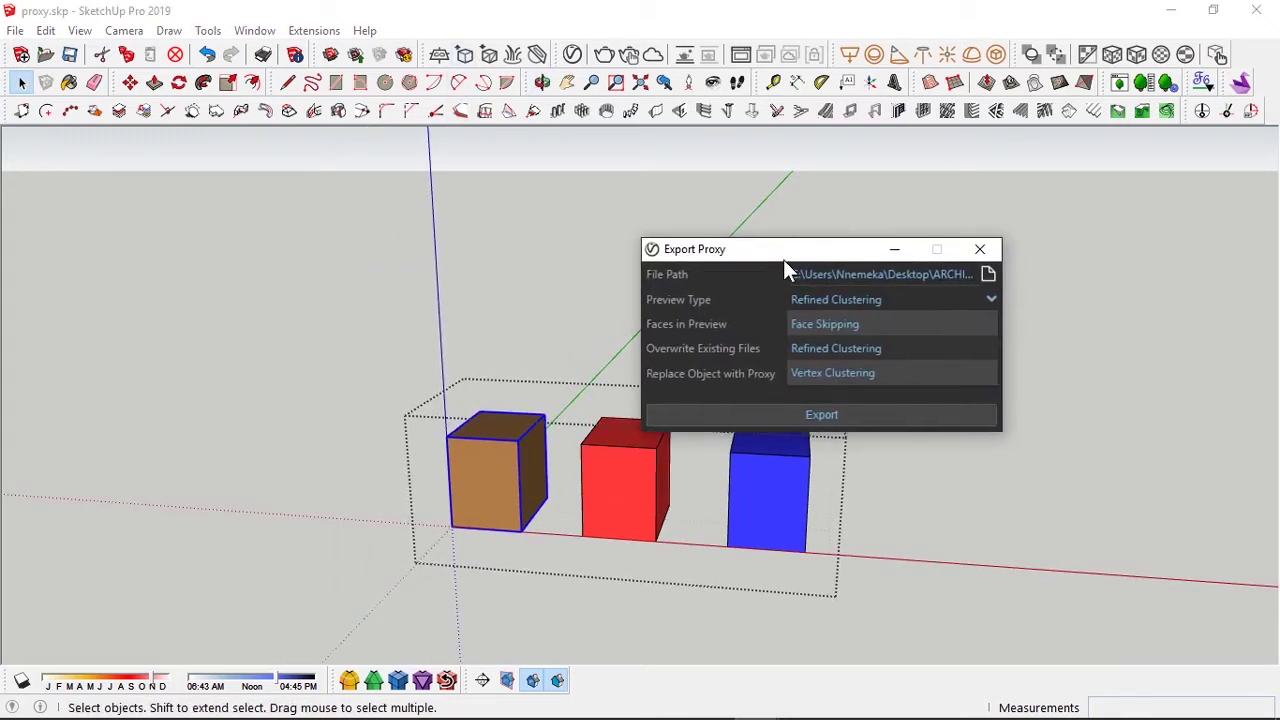
{"action": "left_click", "coordinate": [838, 300]}
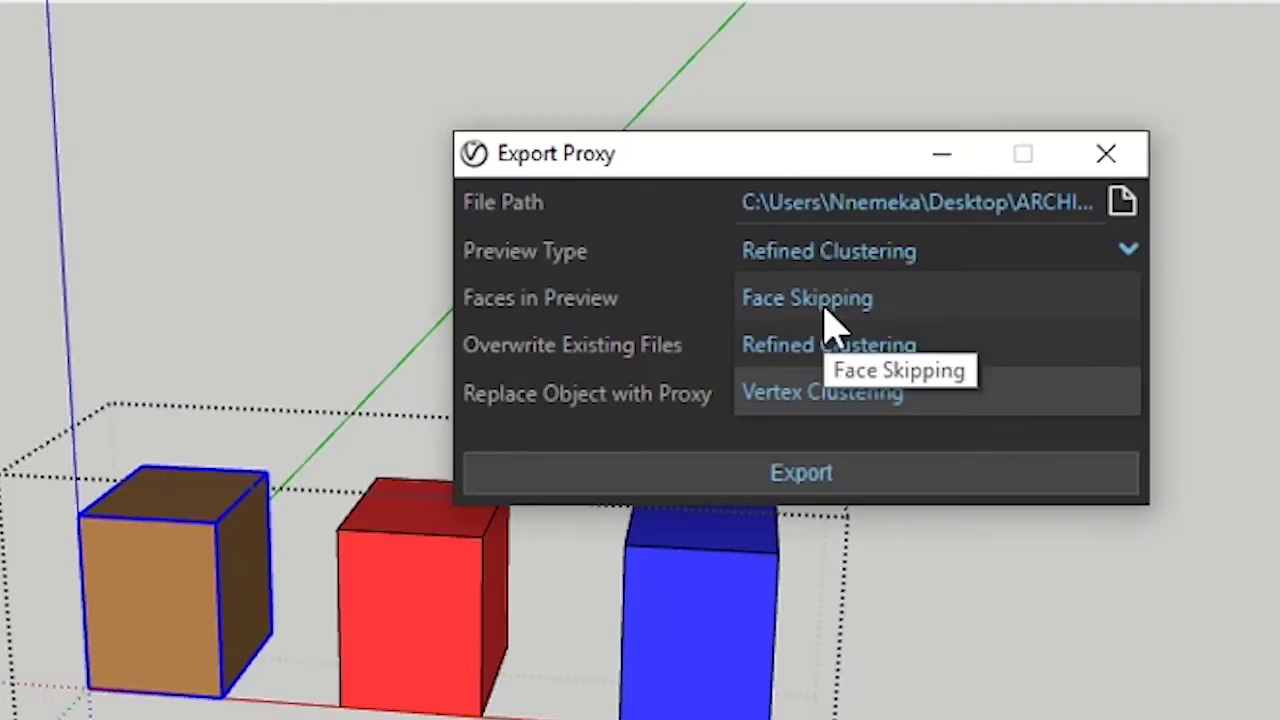
{"action": "left_click", "coordinate": [690, 300]}
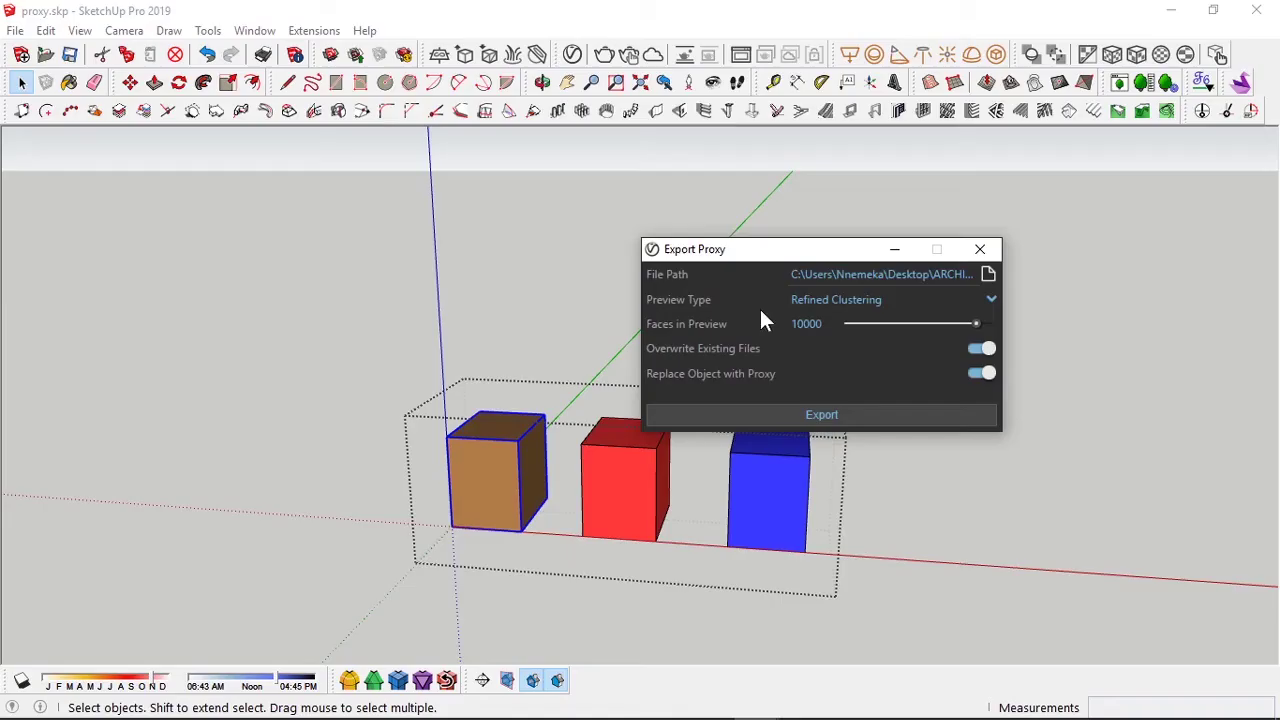
{"action": "left_click", "coordinate": [987, 275]}
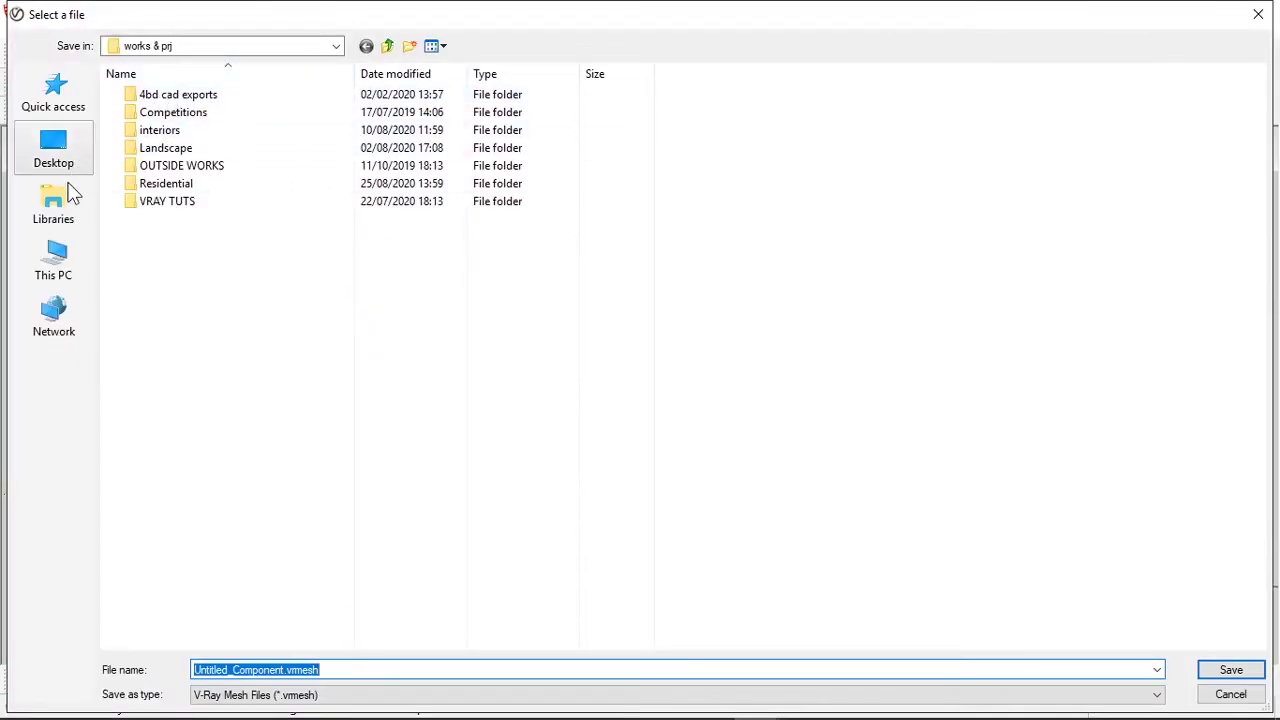
- Set the brown box proxy path to rf bx.vrmesh inside Documents > New folder
{"action": "left_click", "coordinate": [60, 273]}
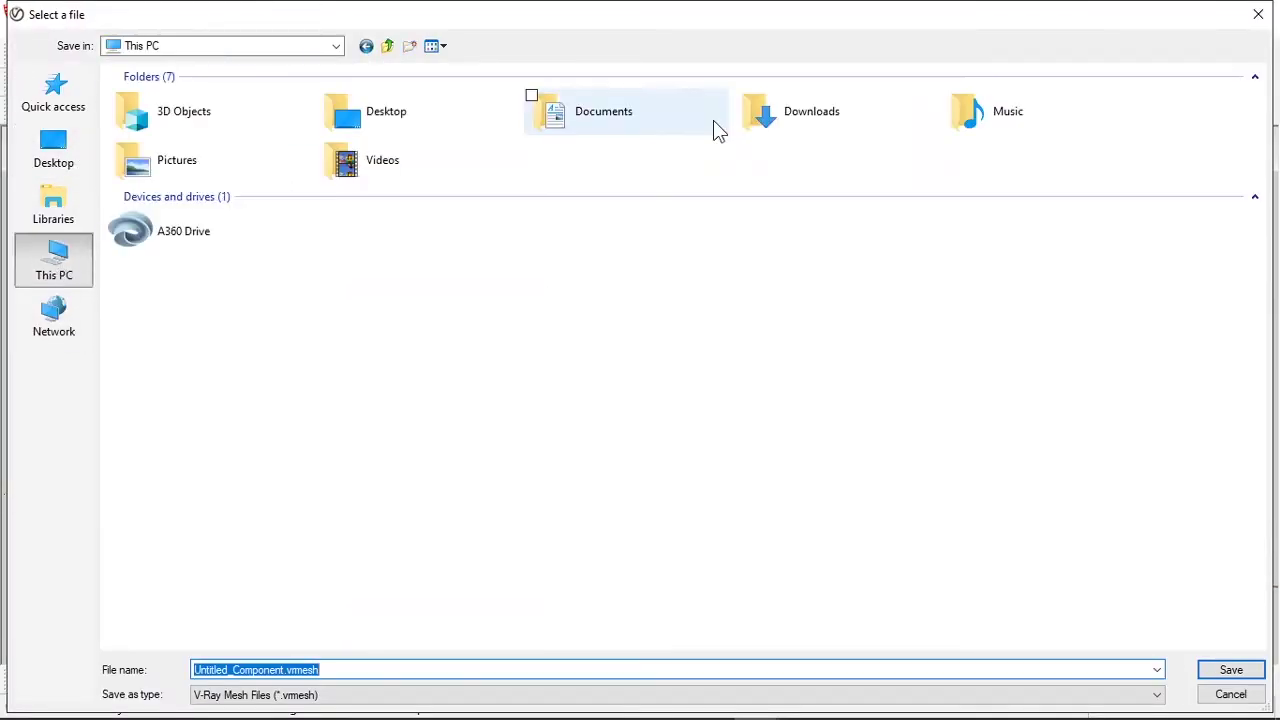
{"action": "double_click", "coordinate": [586, 118]}
{"action": "left_click", "coordinate": [174, 366]}
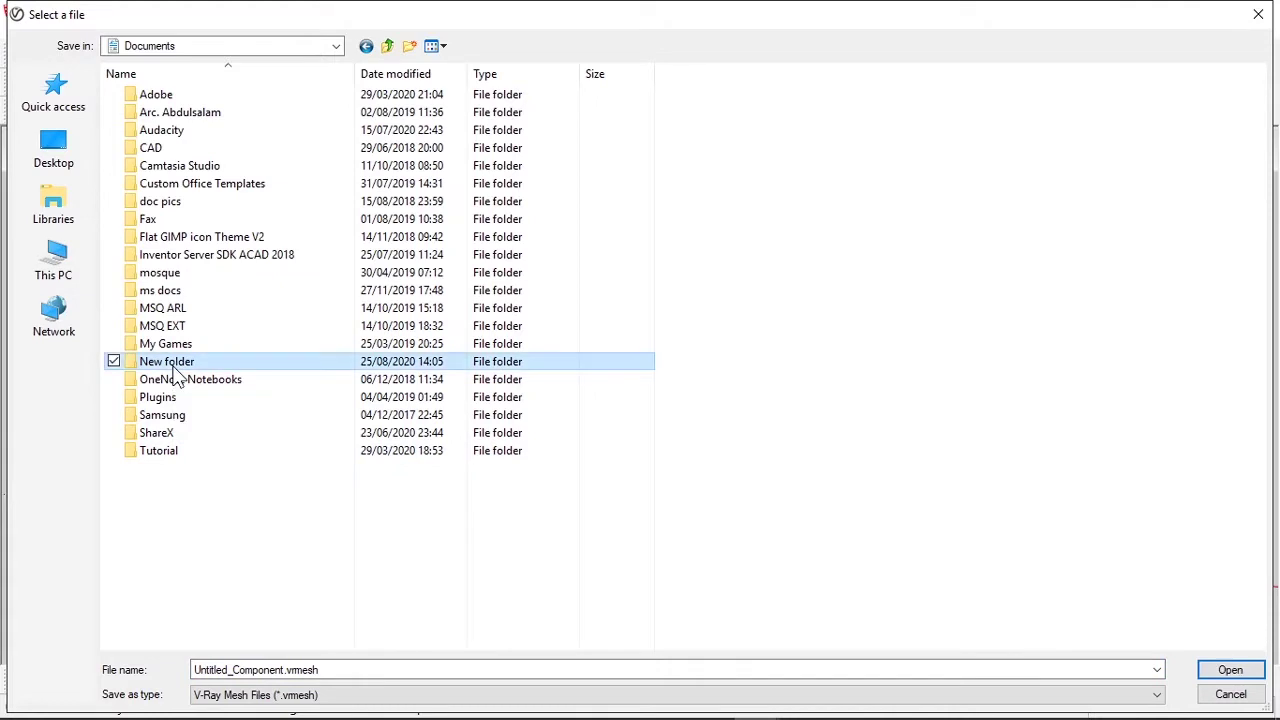
{"action": "double_click", "coordinate": [166, 362]}
{"action": "left_click", "coordinate": [283, 670]}
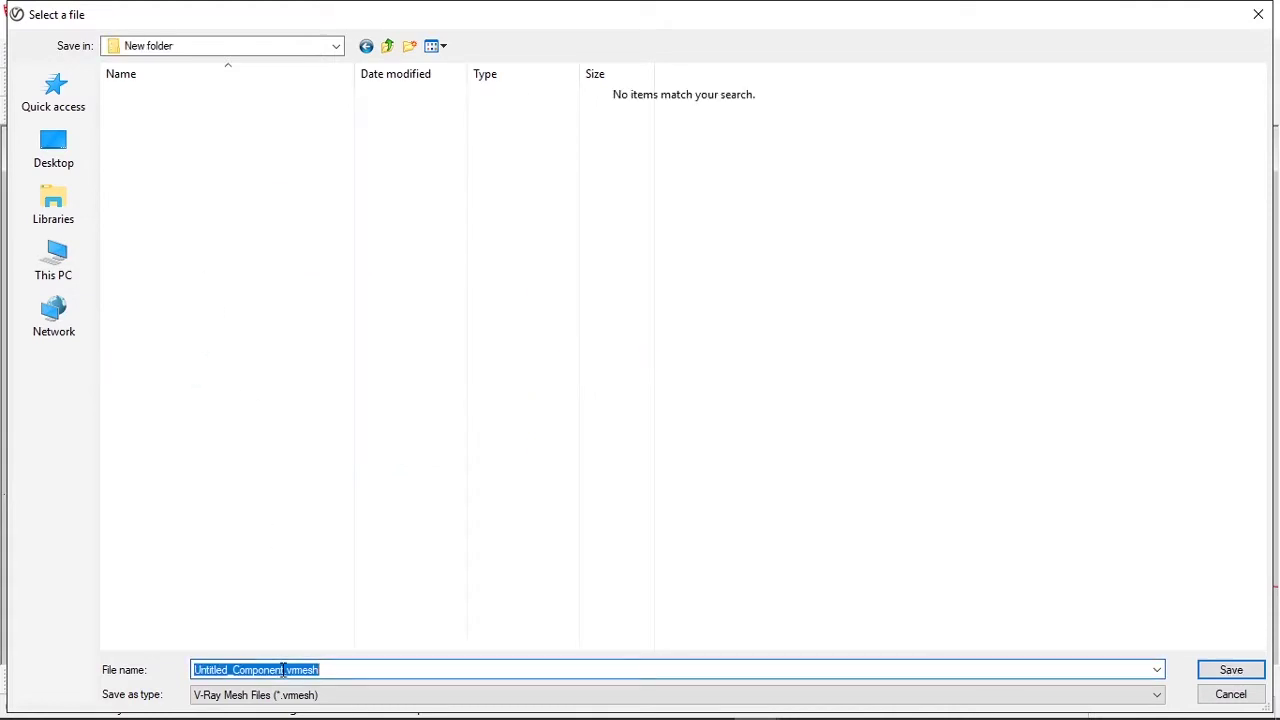
{"action": "left_click", "coordinate": [283, 670]}
{"action": "left_click_drag", "start_coordinate": [283, 670], "coordinate": [186, 669]}
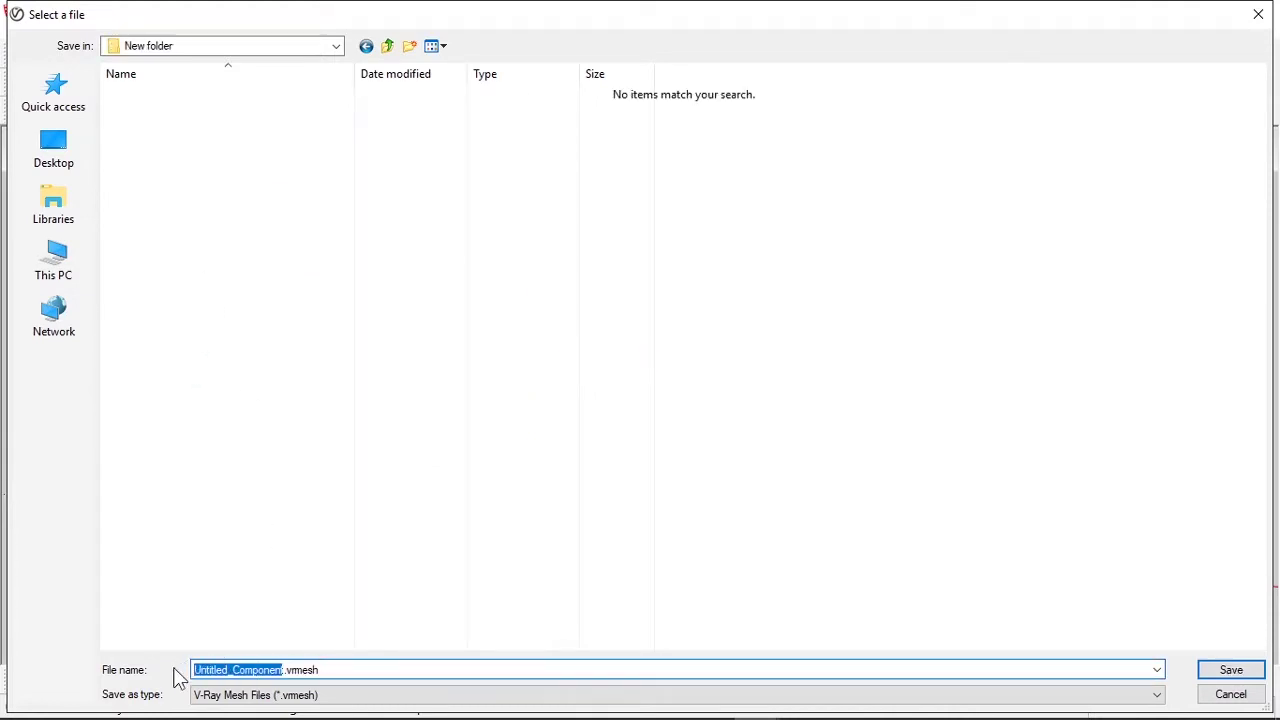
{"action": "type", "text": "rf bxt"}
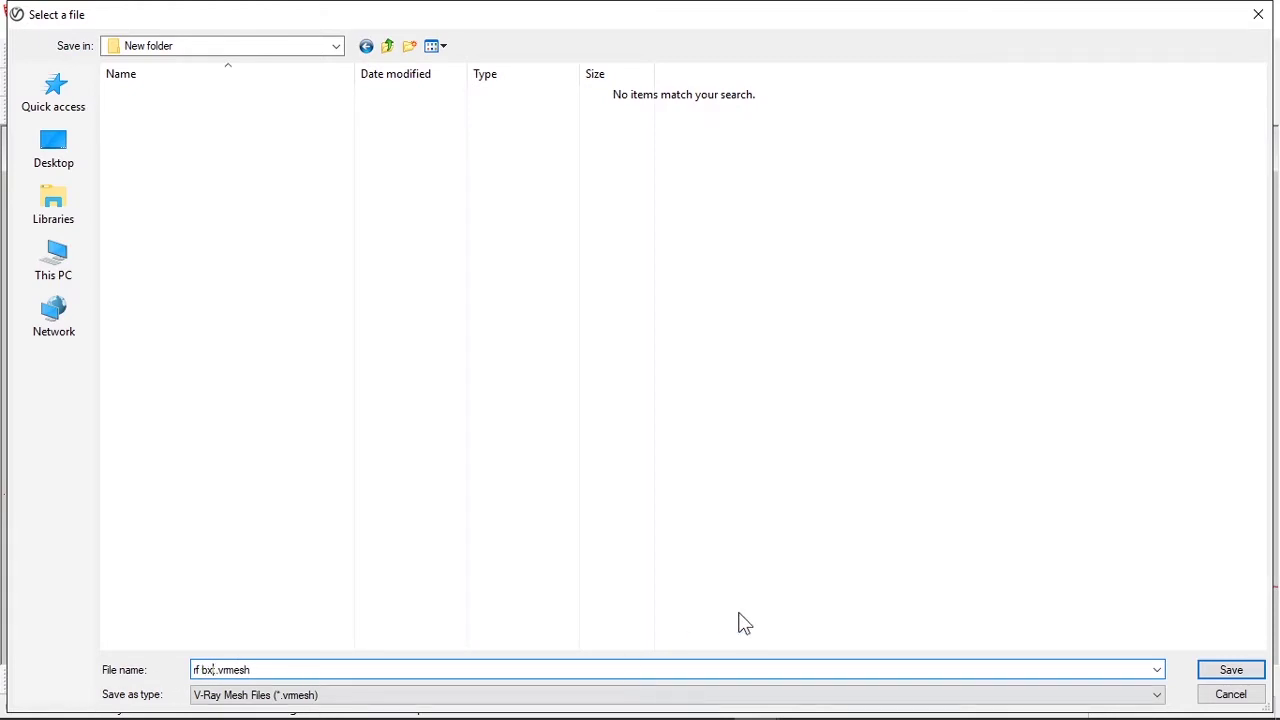
{"action": "left_click", "coordinate": [1230, 670]}
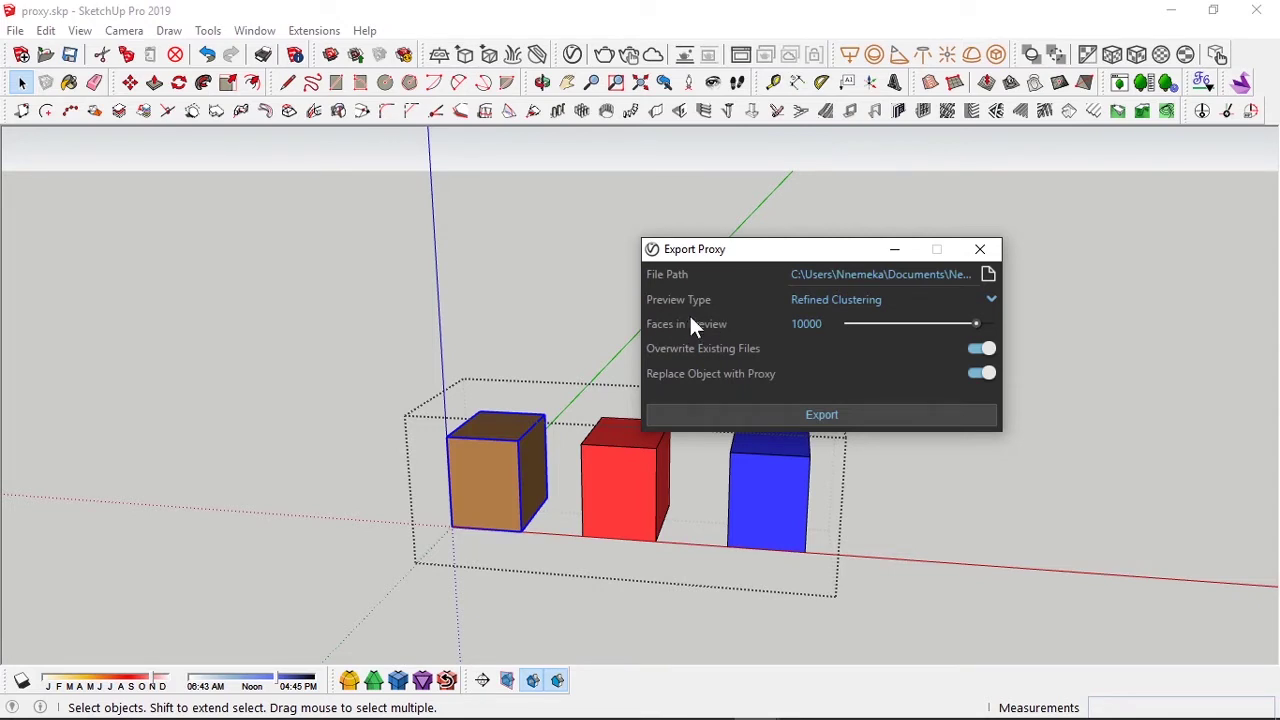
- Set Faces in Preview to 2 and export the brown cube as a Refined Clustering proxy
{"action": "mouse_move", "coordinate": [829, 323]}
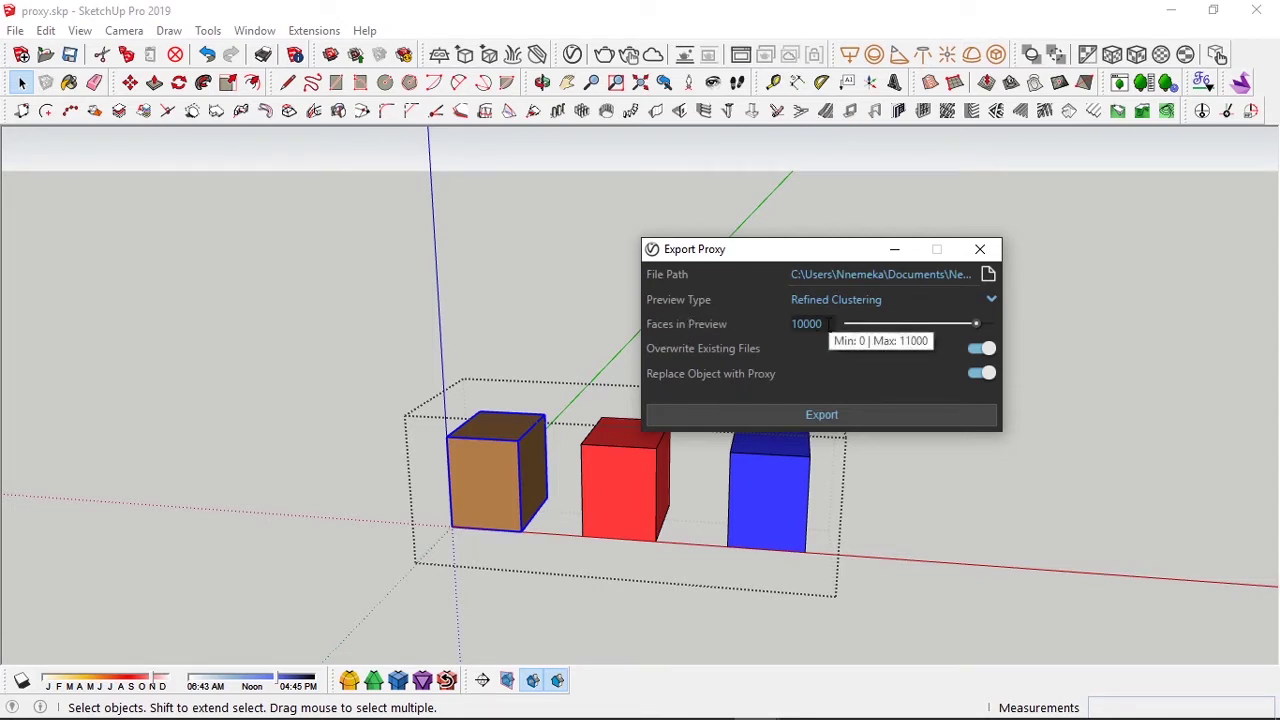
{"action": "left_click", "coordinate": [829, 323]}
{"action": "type", "text": "0"}
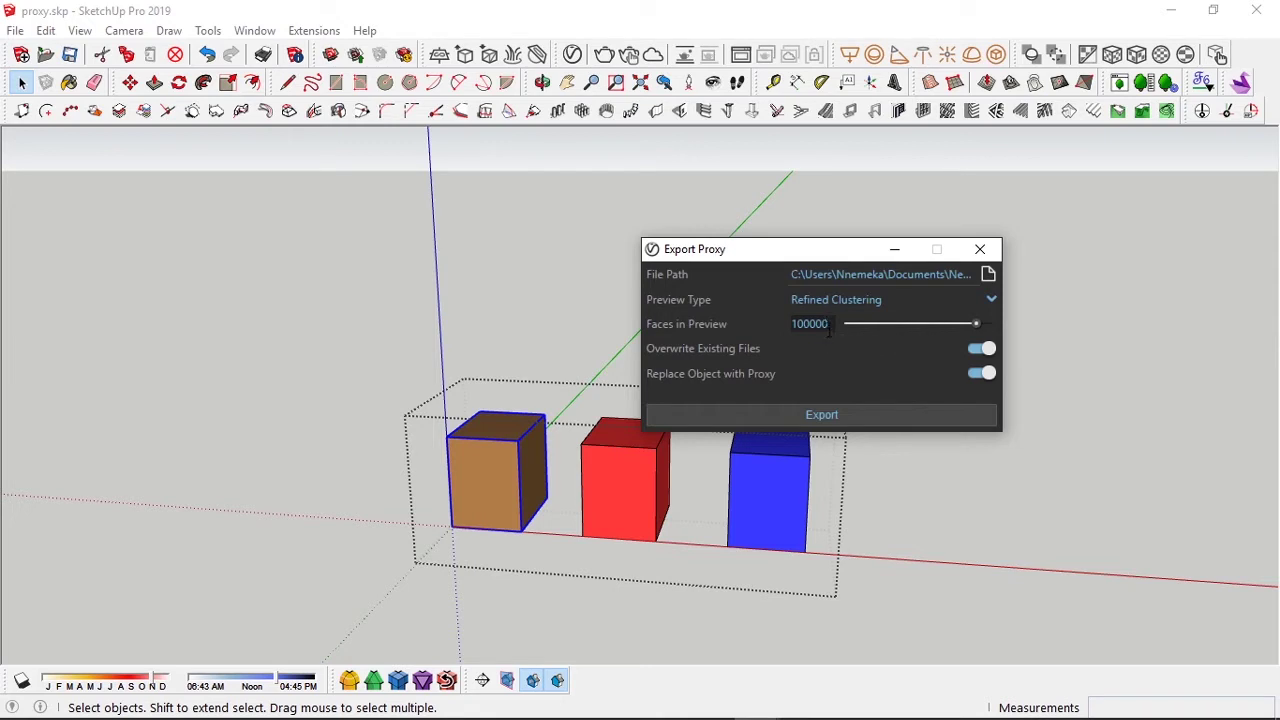
{"action": "key", "text": "BackSpace"}
{"action": "middle_click_drag", "start_coordinate": [530, 408], "coordinate": [563, 412]}
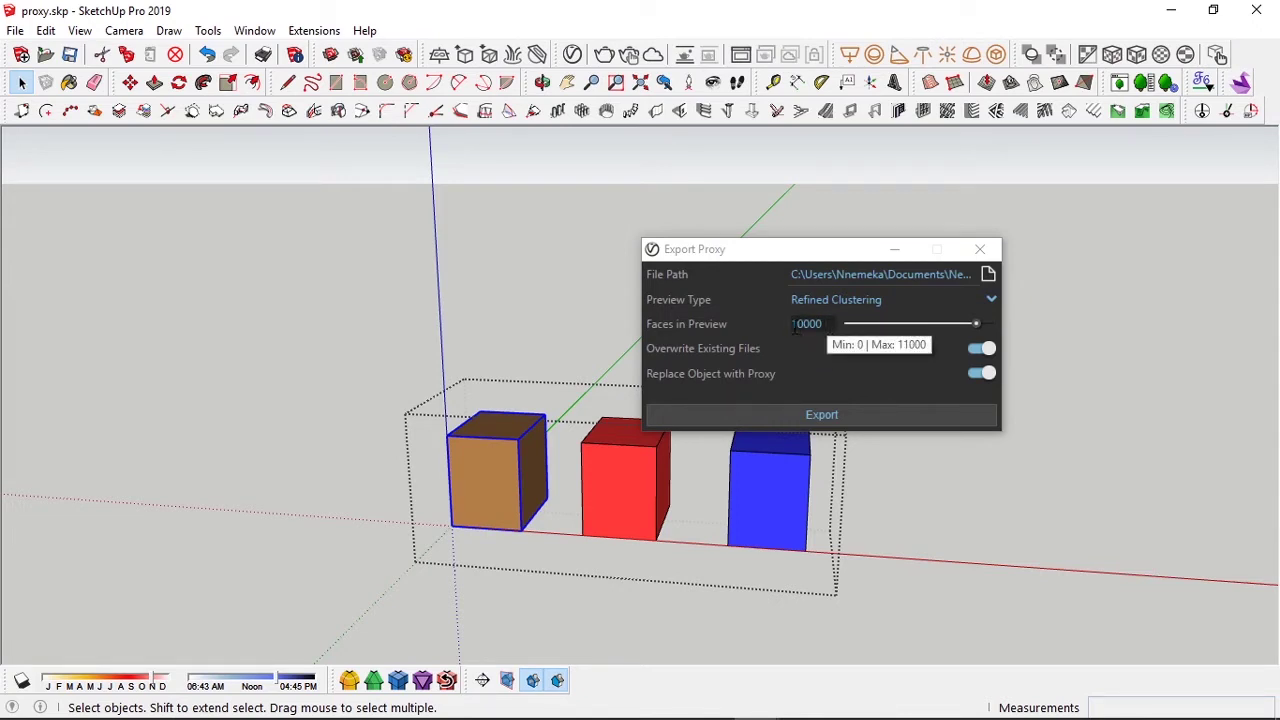
{"action": "left_click_drag", "start_coordinate": [795, 324], "coordinate": [770, 335]}
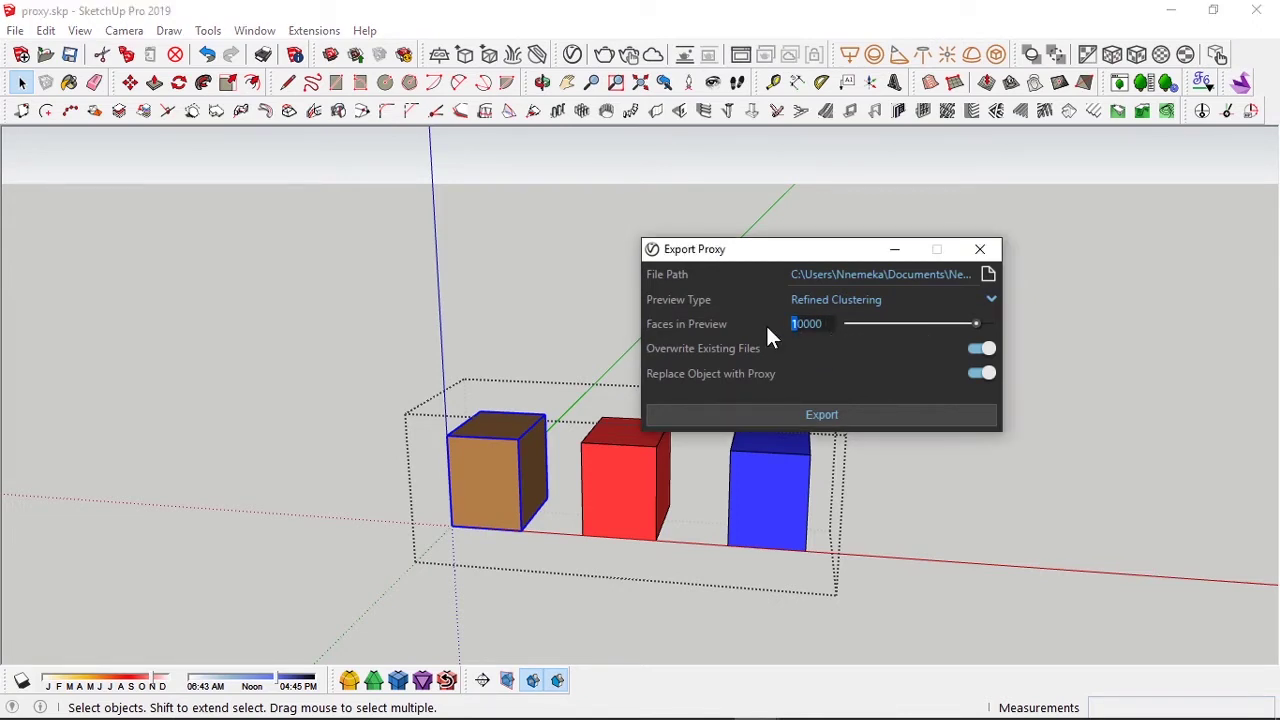
{"action": "type", "text": "5"}
{"action": "middle_click_drag", "start_coordinate": [600, 410], "coordinate": [803, 348]}
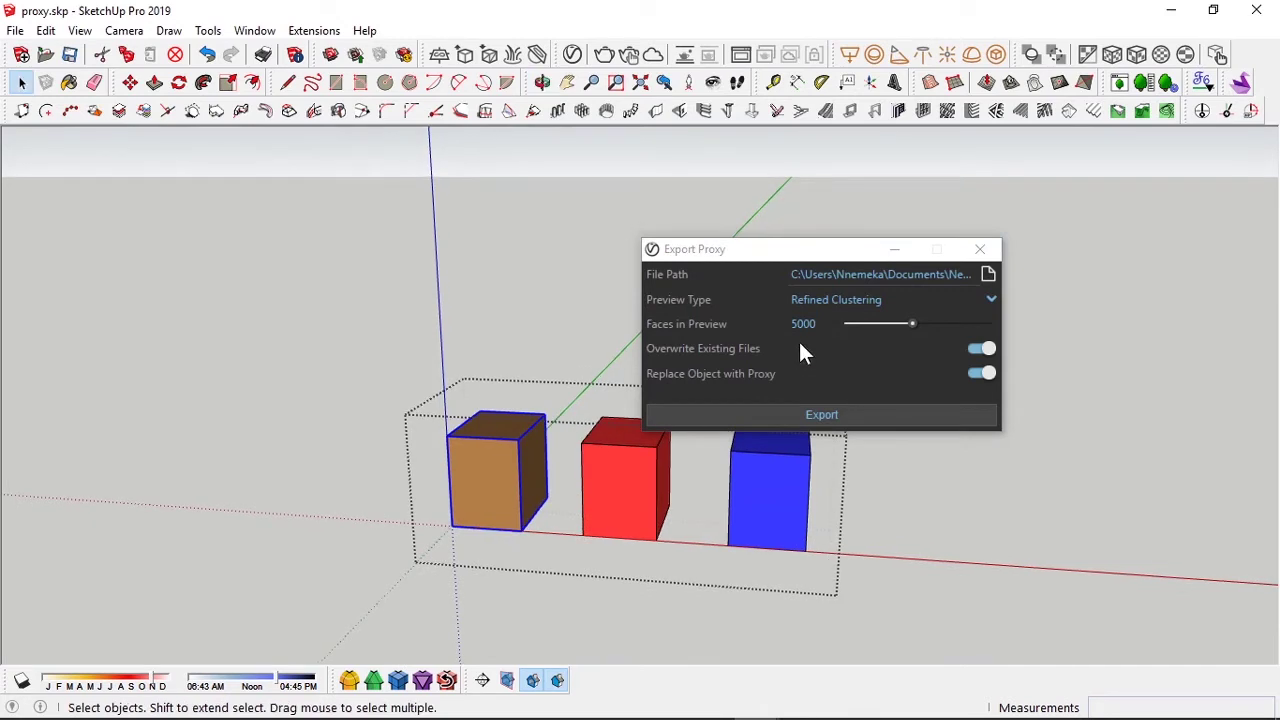
{"action": "double_click", "coordinate": [784, 328]}
{"action": "type", "text": "2"}
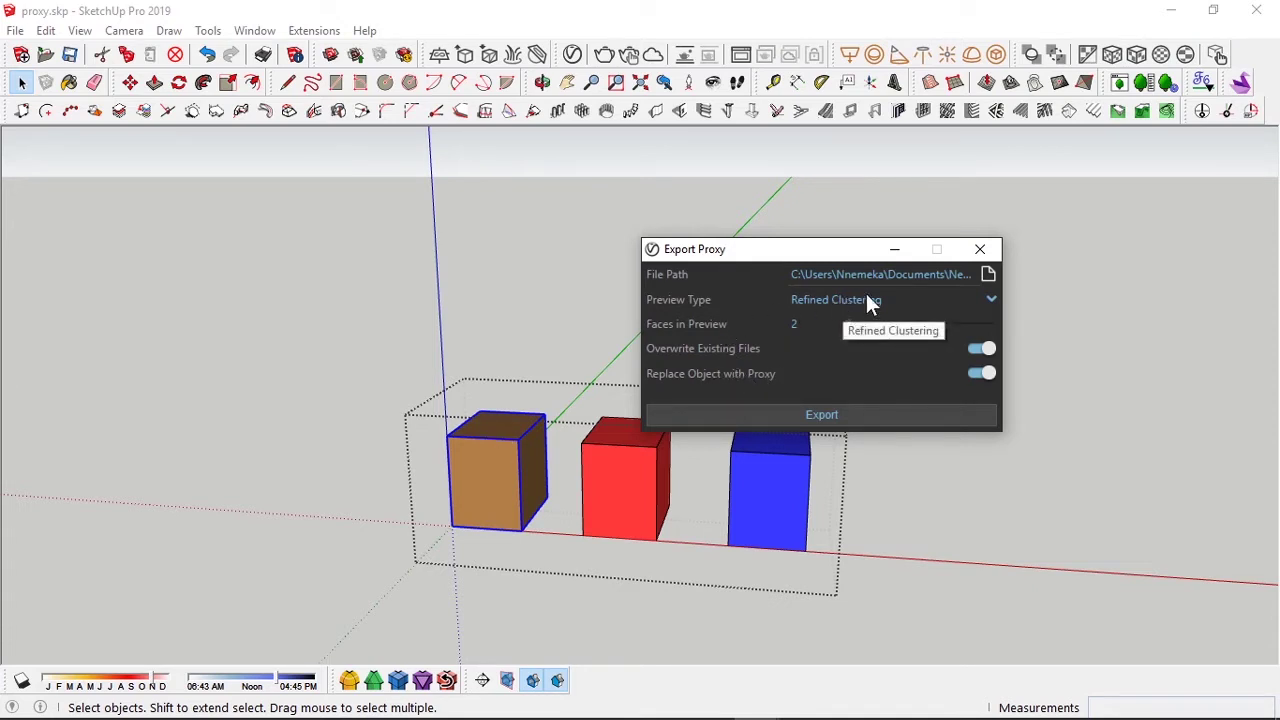
{"action": "left_click", "coordinate": [838, 412]}
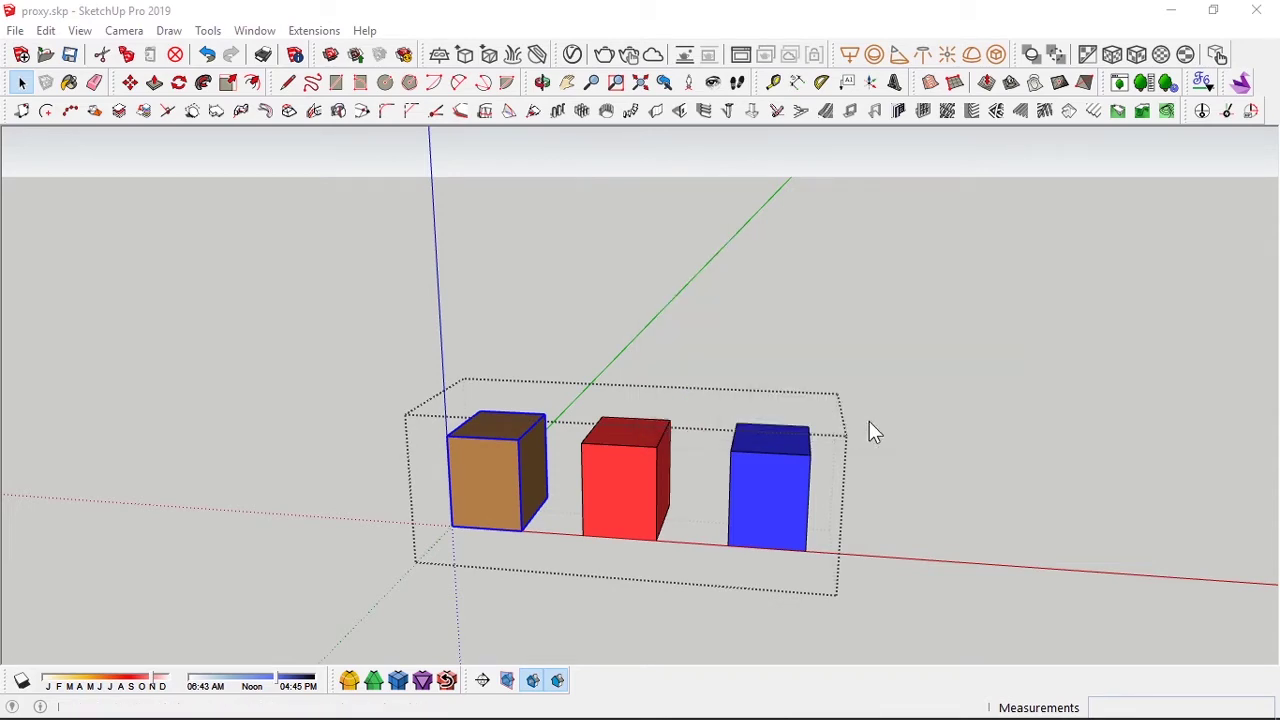
- Open the grey proxy cube for editing and unlock it
{"action": "middle_click_drag", "start_coordinate": [456, 537], "coordinate": [656, 413]}
{"action": "scroll", "coordinate": [432, 506], "scroll_direction": "up", "scroll_amount": 5}
{"action": "scroll", "coordinate": [625, 375], "scroll_direction": "down", "scroll_amount": 1}
{"action": "scroll", "coordinate": [611, 383], "scroll_direction": "down", "scroll_amount": 3}
{"action": "left_click", "coordinate": [636, 398]}
{"action": "double_click", "coordinate": [636, 398]}
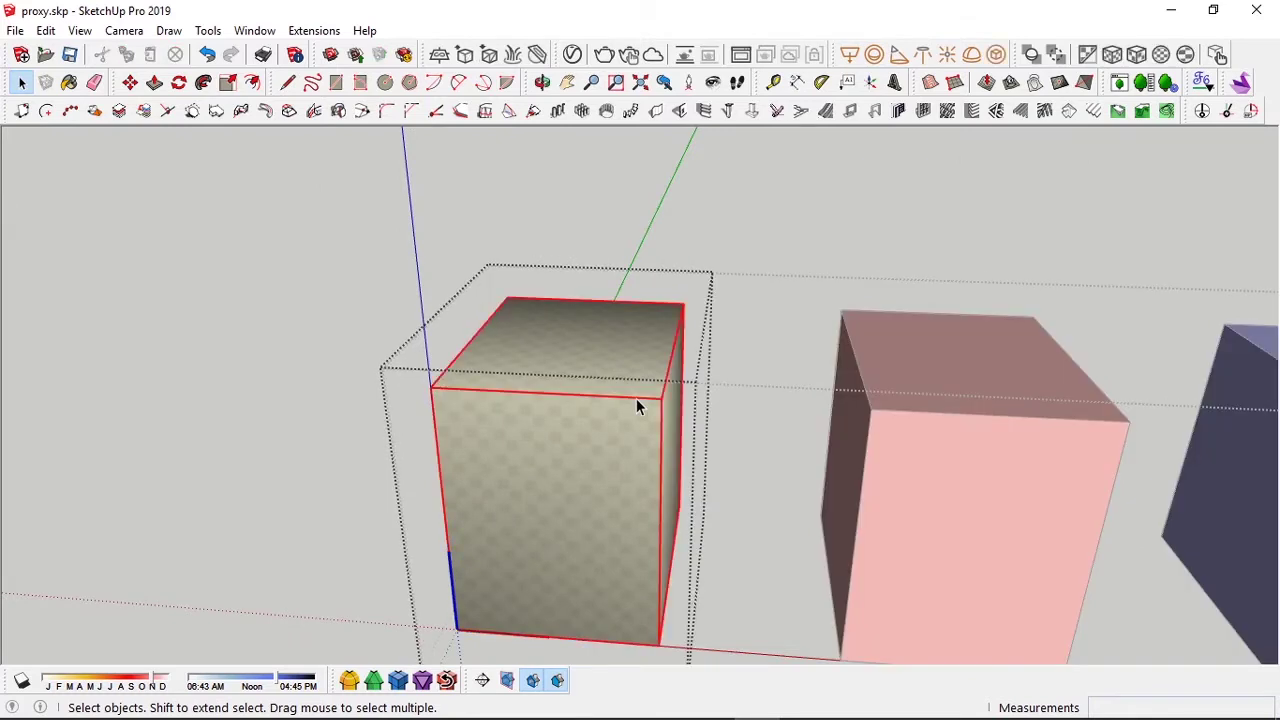
{"action": "right_click", "coordinate": [578, 395]}
{"action": "left_click", "coordinate": [652, 274]}
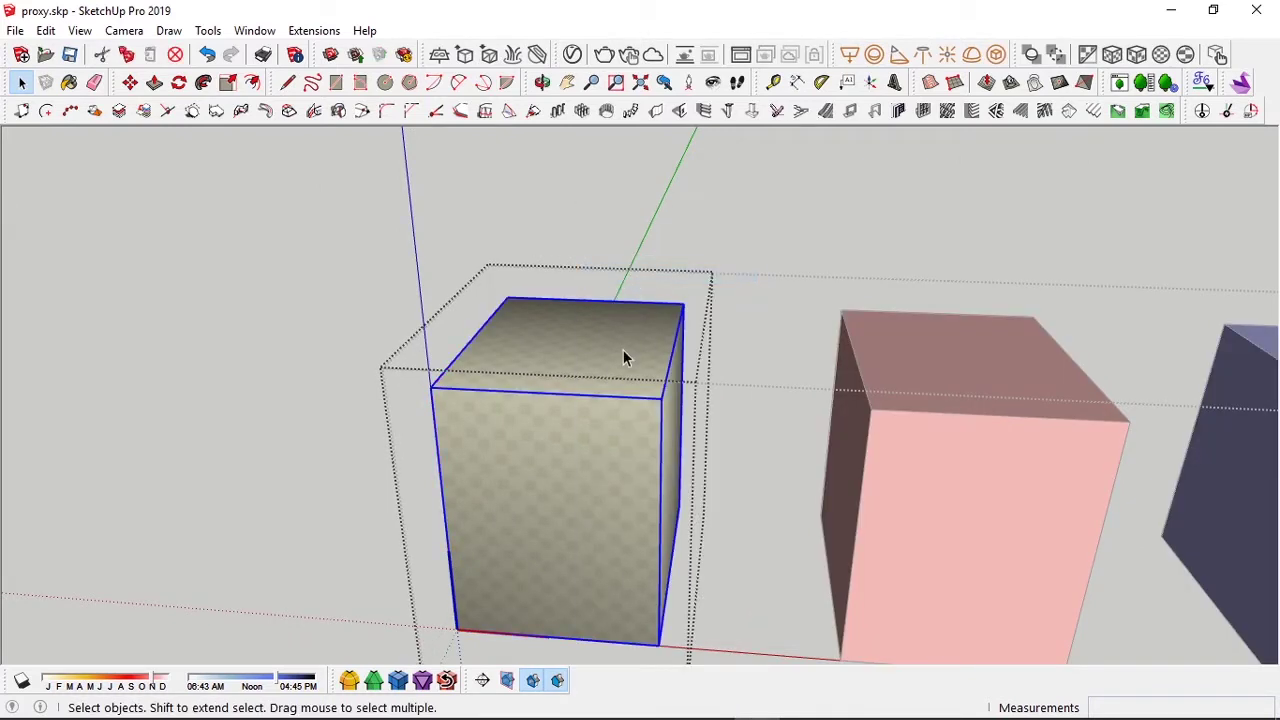
- Zoom out to frame the proxy beside the red and blue cubes, selecting the group
{"action": "middle_click_drag", "start_coordinate": [617, 402], "coordinate": [526, 480]}
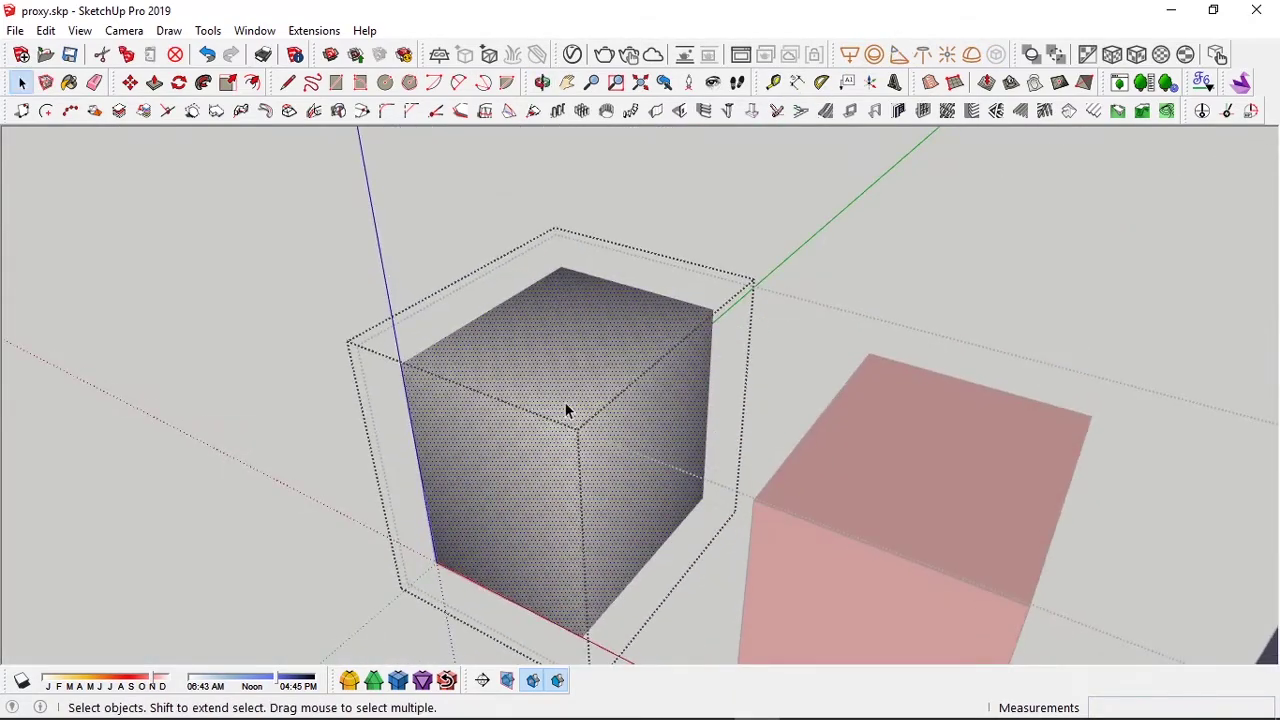
{"action": "middle_click_drag", "start_coordinate": [563, 409], "coordinate": [561, 298]}
{"action": "scroll", "coordinate": [561, 298], "scroll_direction": "up", "scroll_amount": 3}
{"action": "scroll", "coordinate": [546, 370], "scroll_direction": "up", "scroll_amount": 8}
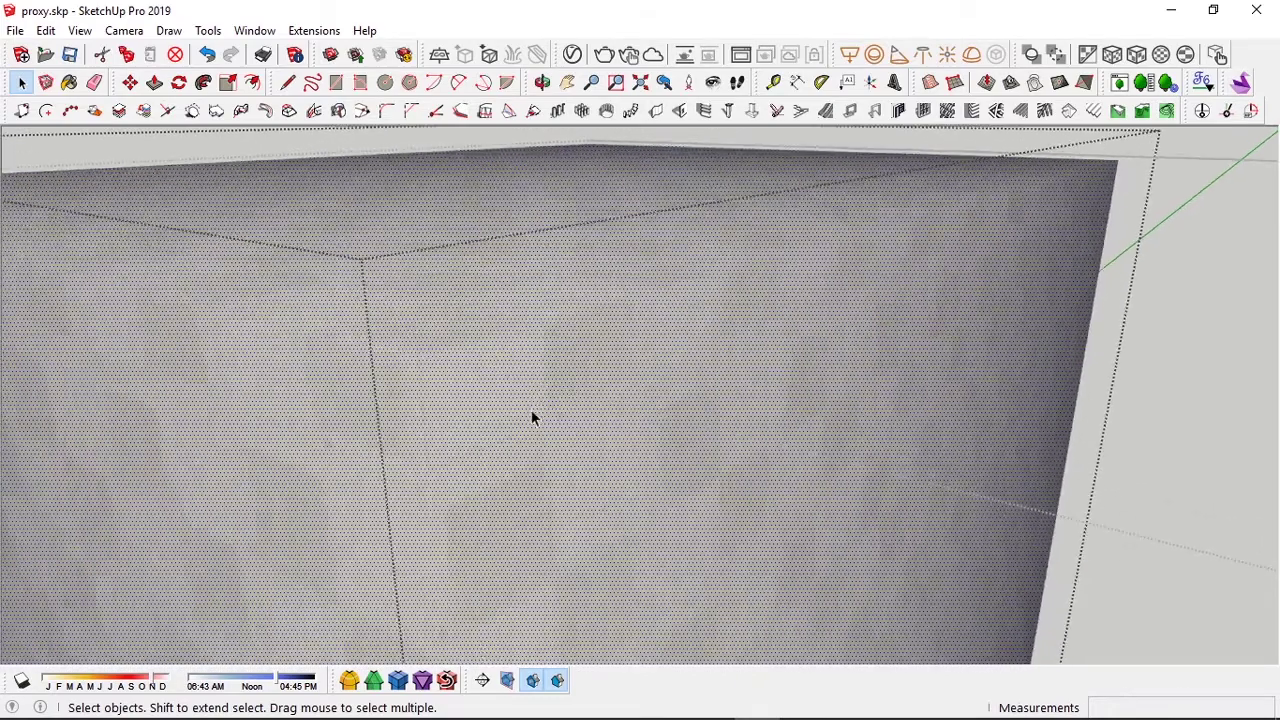
{"action": "scroll", "coordinate": [540, 440], "scroll_direction": "down", "scroll_amount": 5}
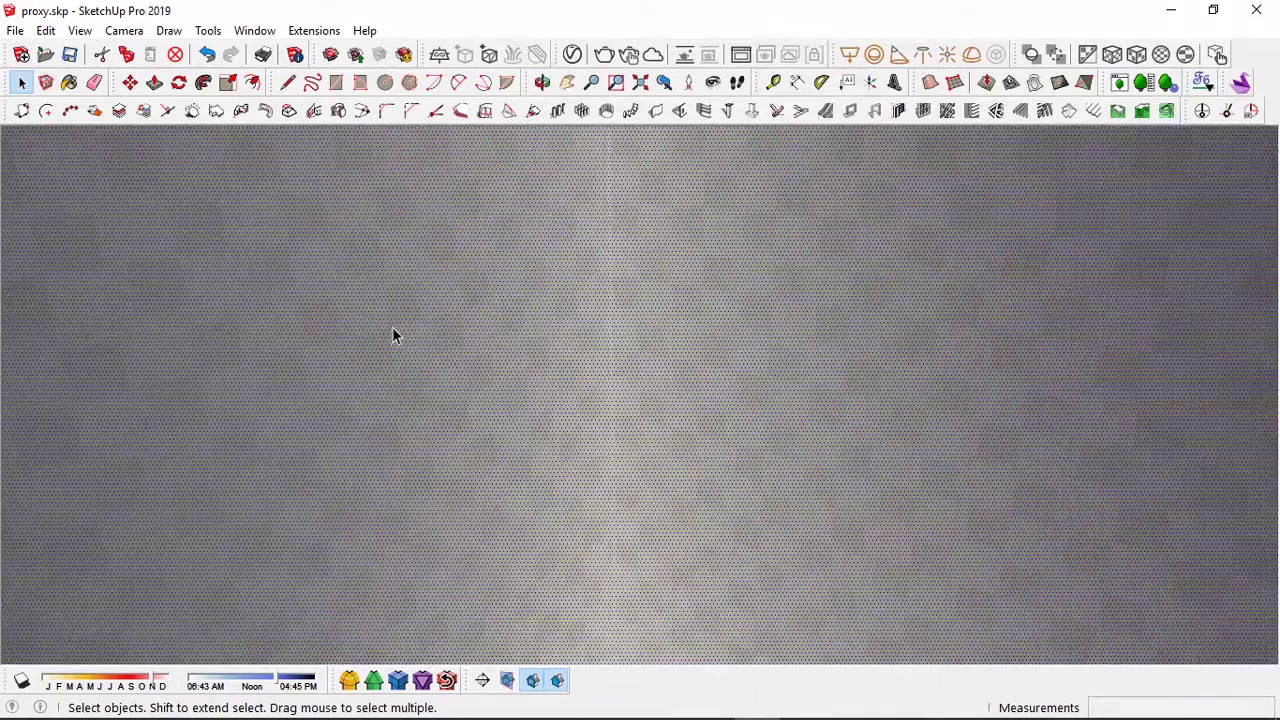
{"action": "scroll", "coordinate": [1009, 285], "scroll_direction": "down", "scroll_amount": 5}
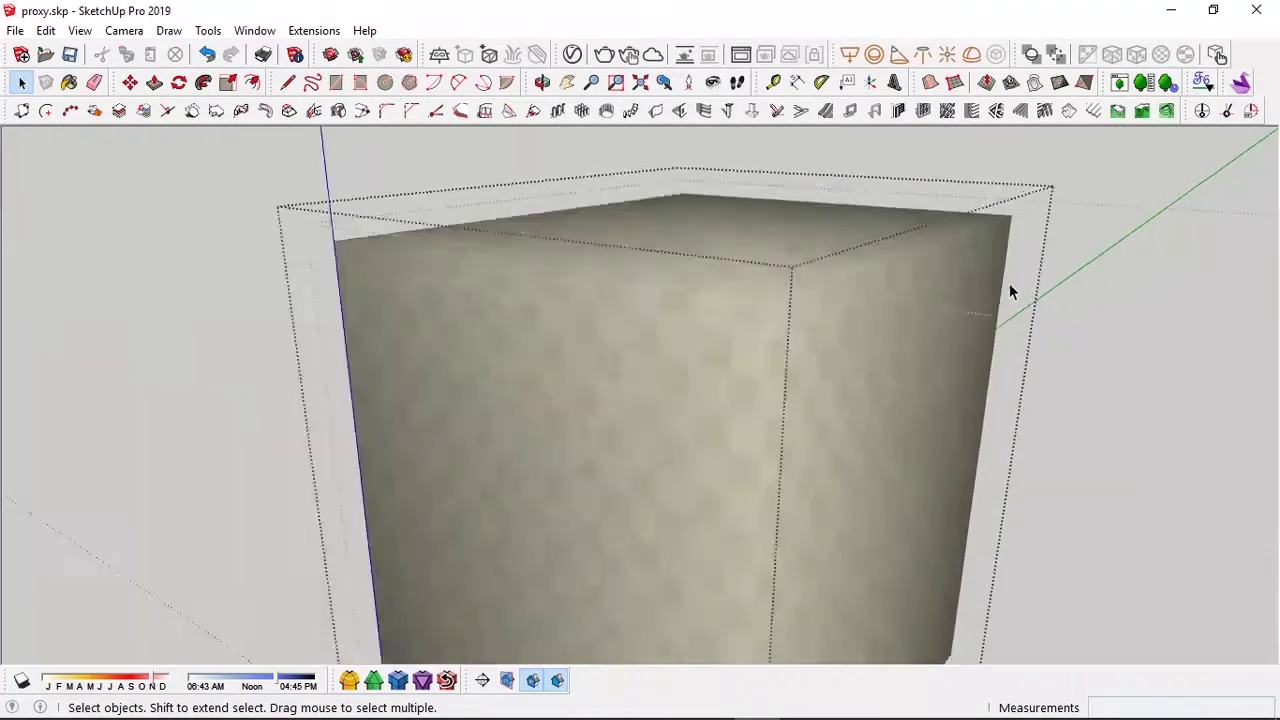
{"action": "scroll", "coordinate": [661, 322], "scroll_direction": "down", "scroll_amount": 6}
{"action": "middle_click_drag", "start_coordinate": [620, 370], "coordinate": [591, 396]}
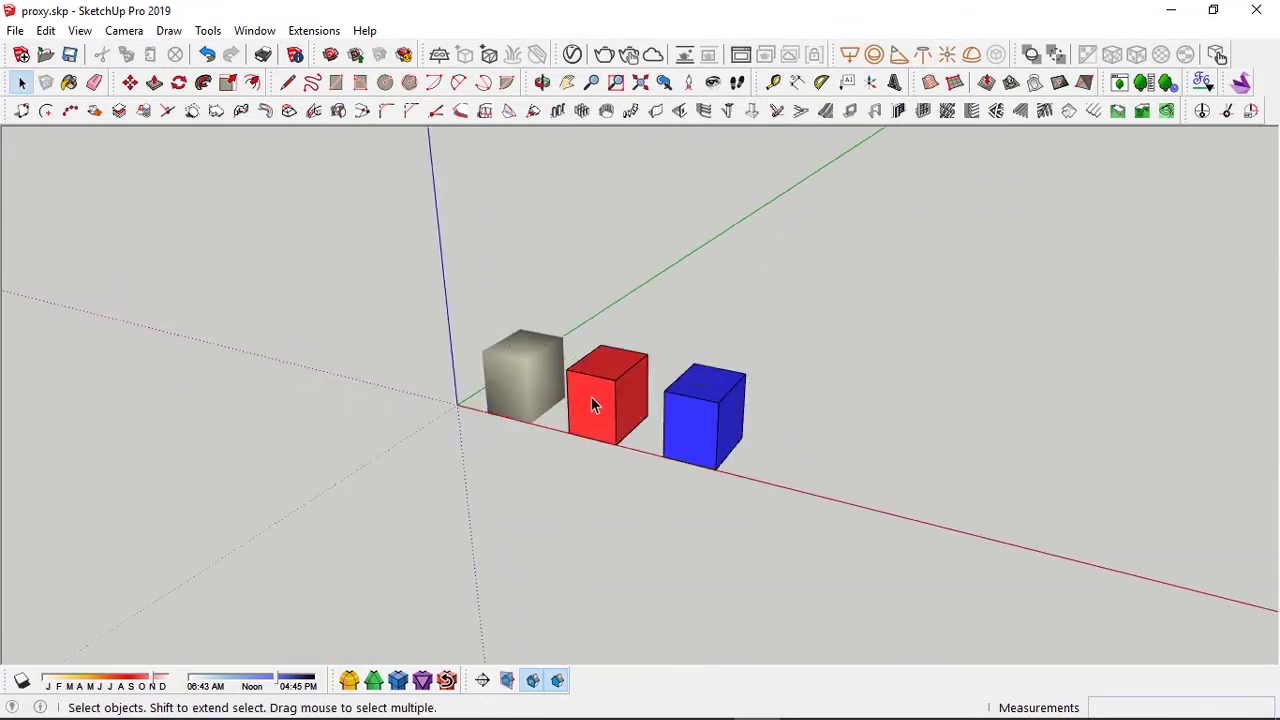
{"action": "left_click", "coordinate": [590, 394]}
{"action": "scroll", "coordinate": [620, 398], "scroll_direction": "up", "scroll_amount": 2}
- Select the red cube and set its proxy preview to Face Skipping with 2 faces
{"action": "double_click", "coordinate": [622, 400]}
{"action": "left_click", "coordinate": [610, 397]}
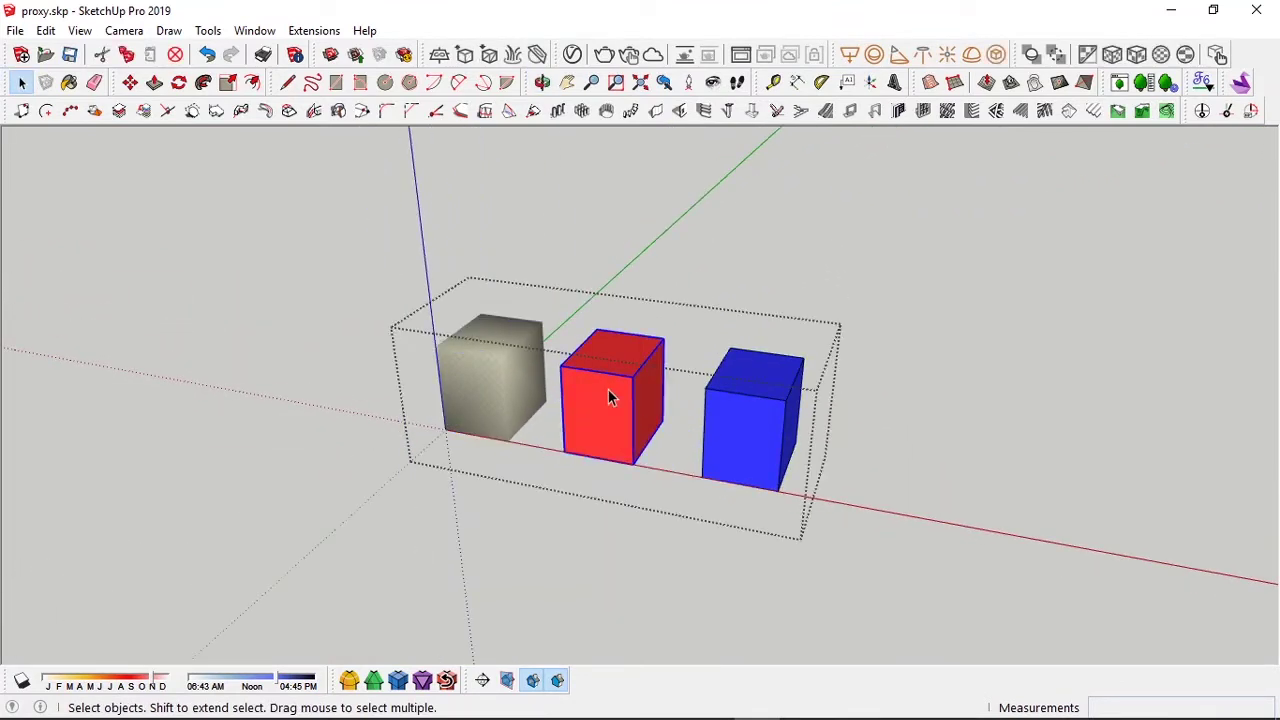
{"action": "left_click", "coordinate": [466, 55]}
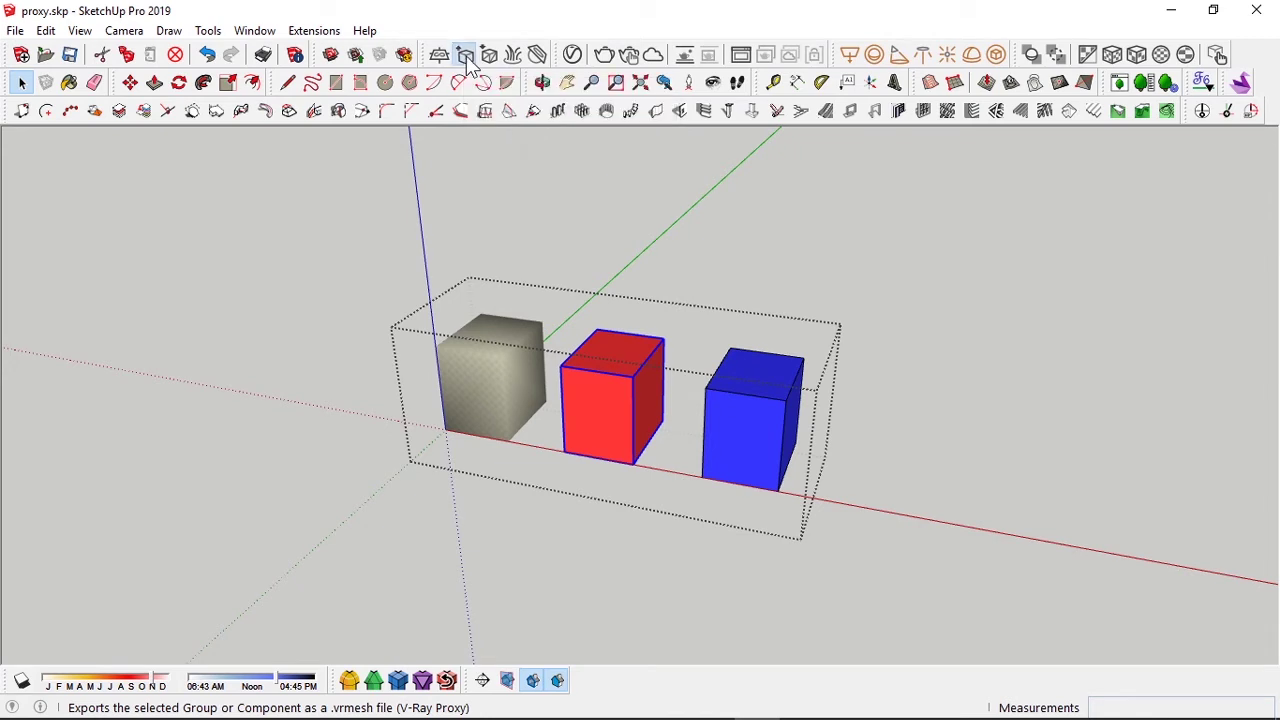
{"action": "left_click", "coordinate": [838, 298]}
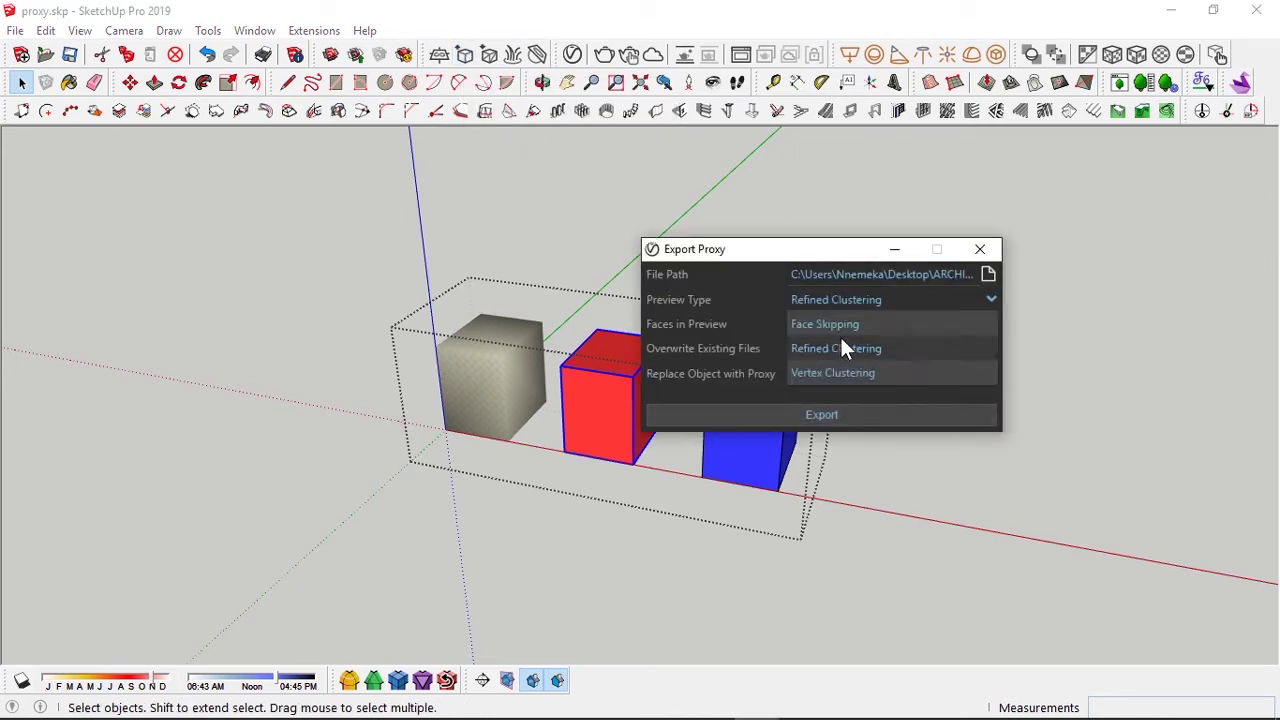
{"action": "left_click", "coordinate": [840, 326]}
{"action": "double_click", "coordinate": [806, 324]}
{"action": "type", "text": "2"}
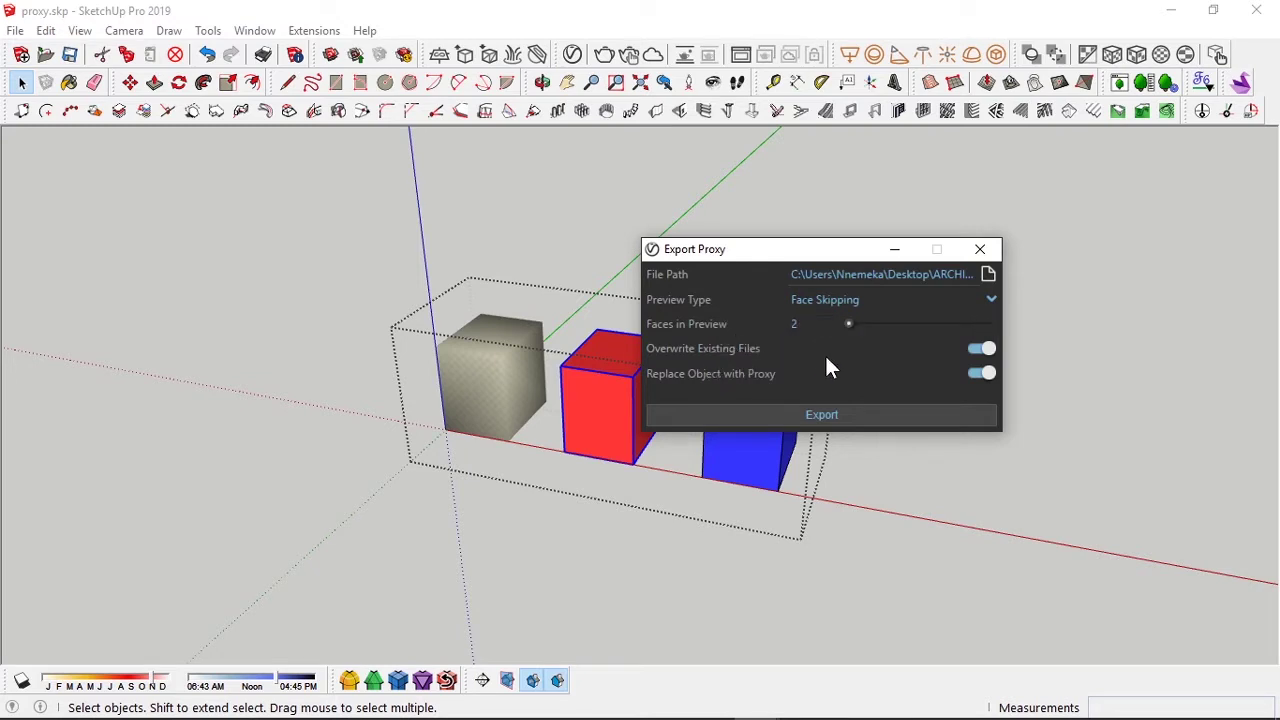
- Point the proxy file to Documents > New folder with a renamed file, then export
{"action": "left_click", "coordinate": [988, 274]}
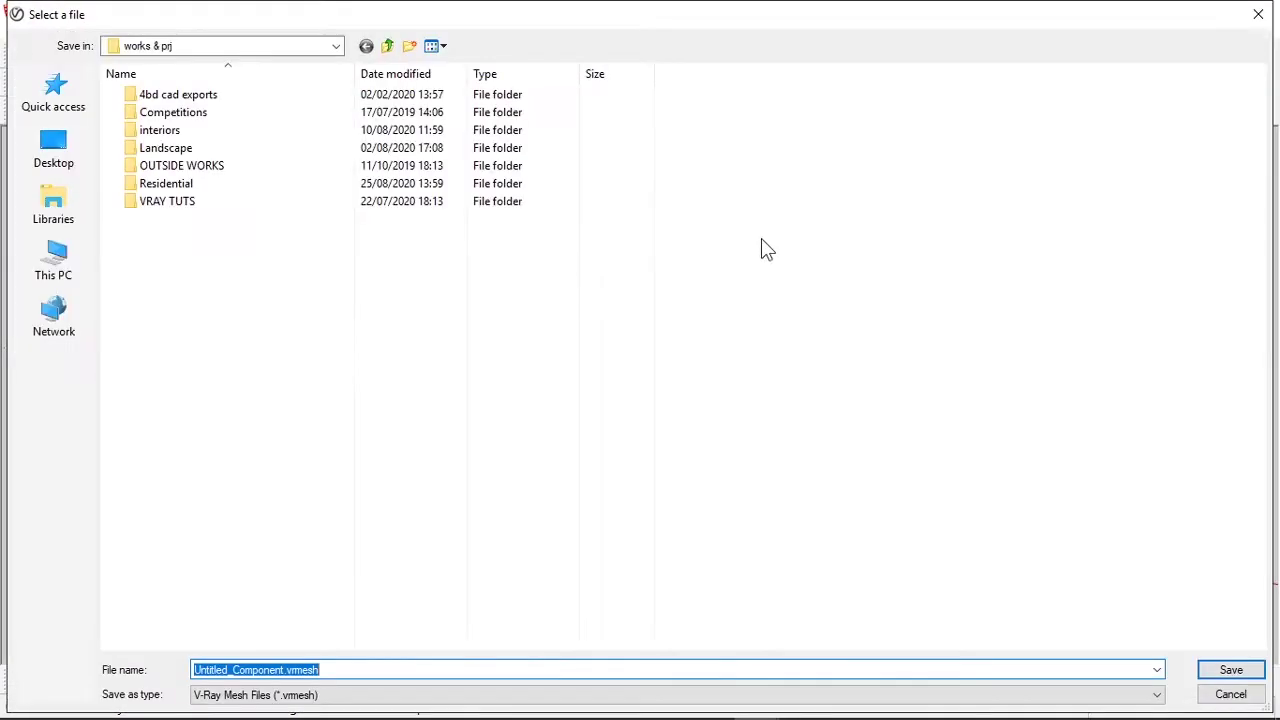
{"action": "left_click", "coordinate": [58, 272]}
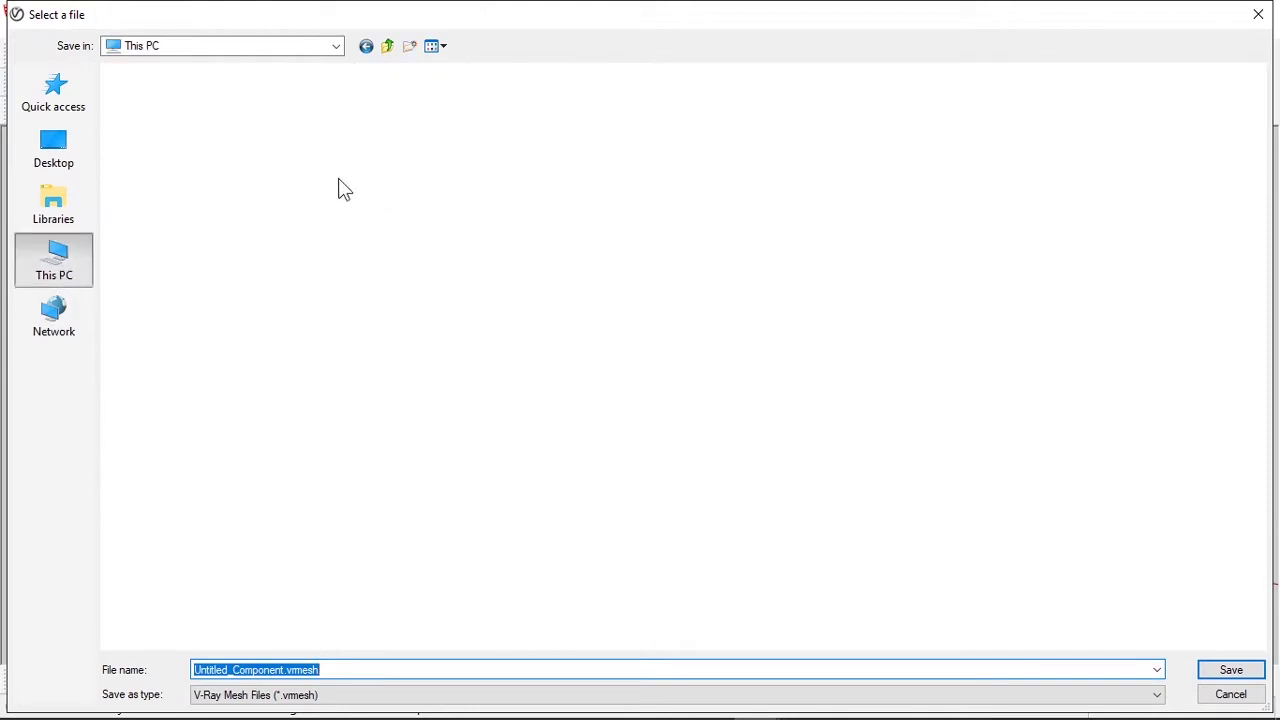
{"action": "double_click", "coordinate": [605, 134]}
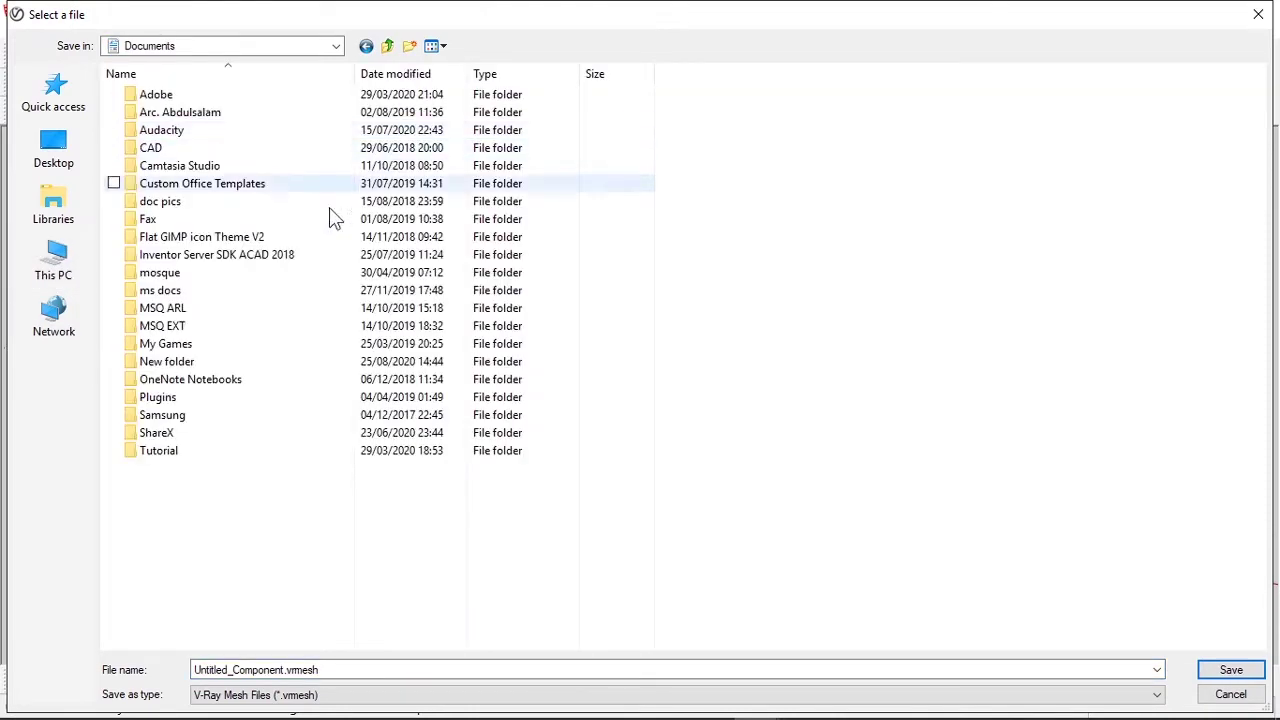
{"action": "left_click", "coordinate": [203, 366]}
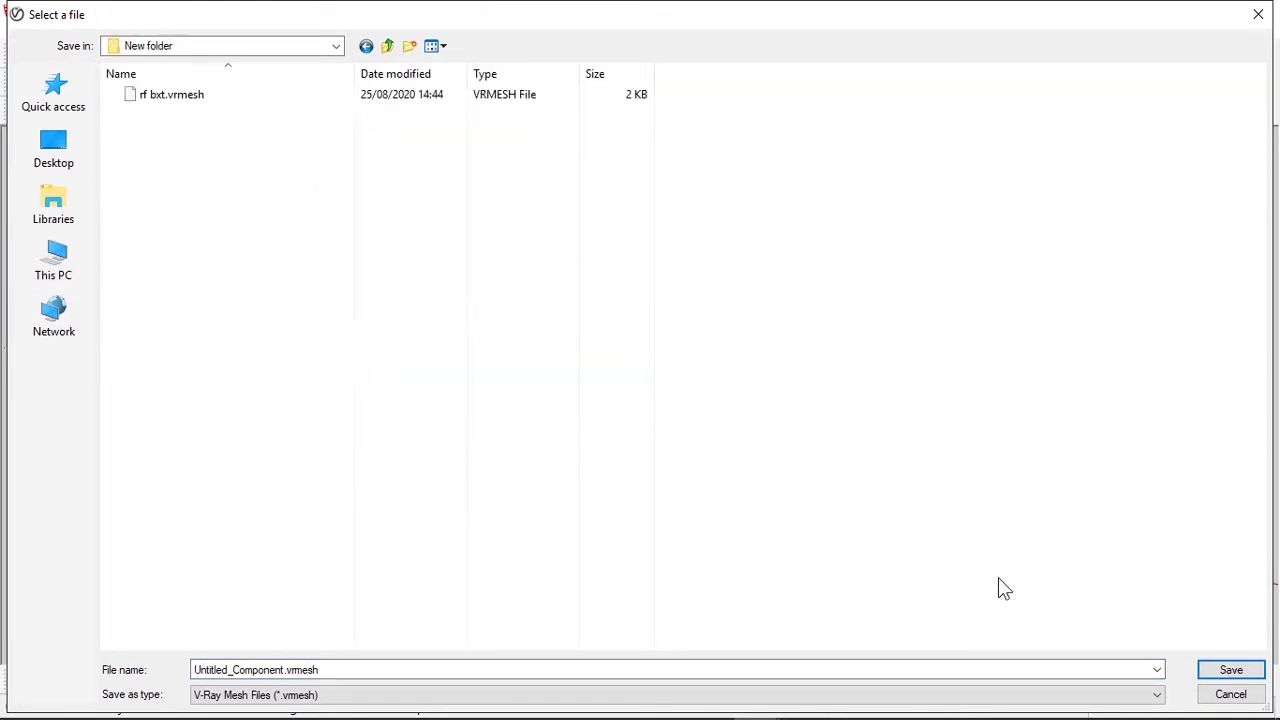
{"action": "left_click", "coordinate": [195, 96]}
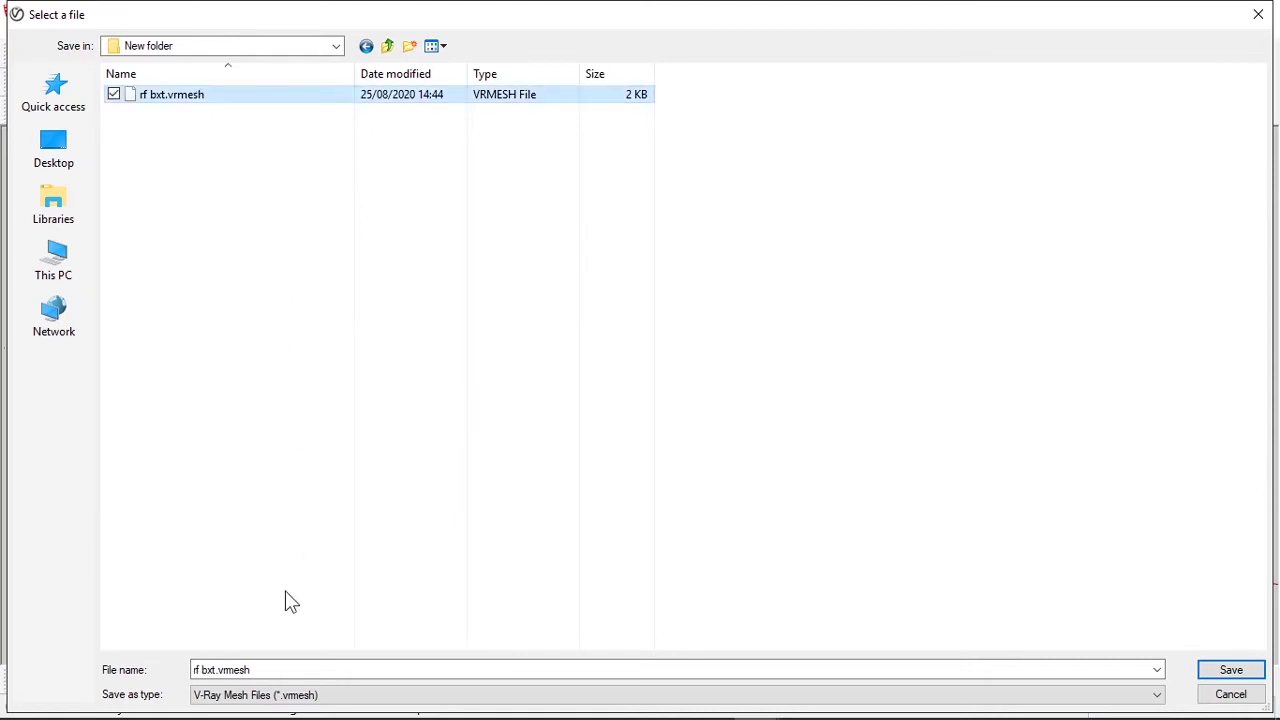
{"action": "left_click", "coordinate": [207, 668]}
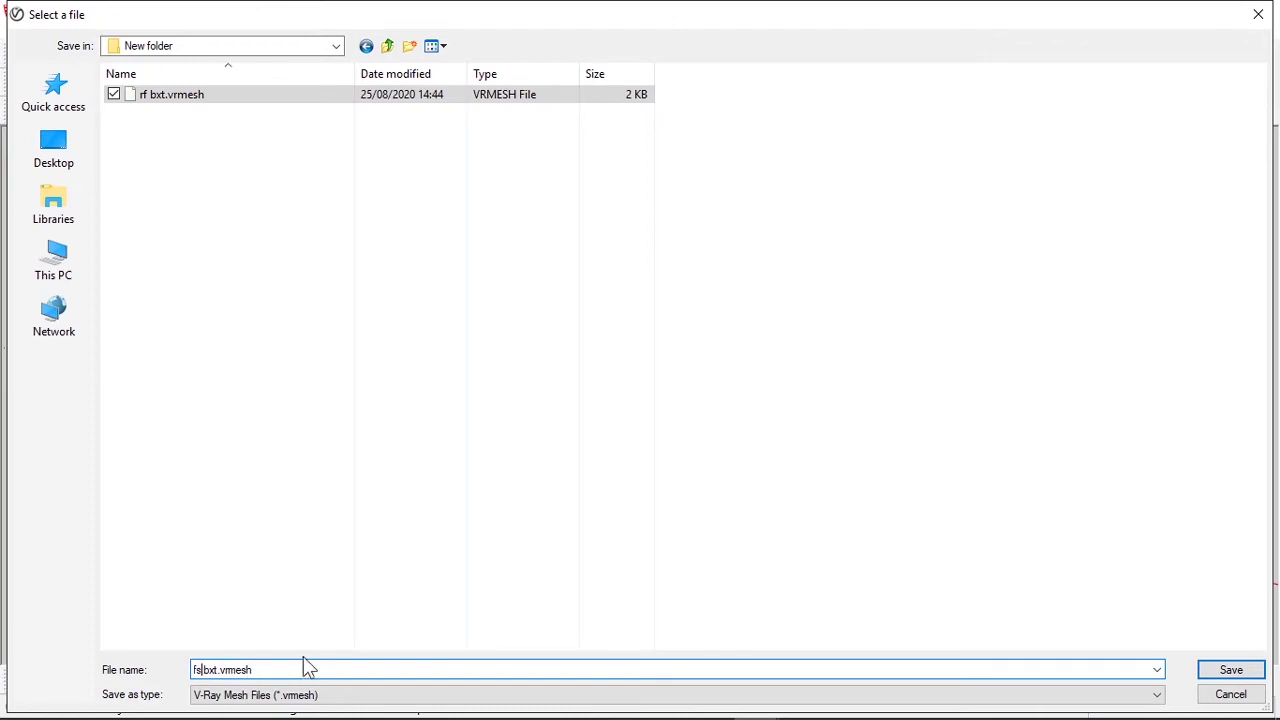
{"action": "left_click", "coordinate": [1231, 669]}
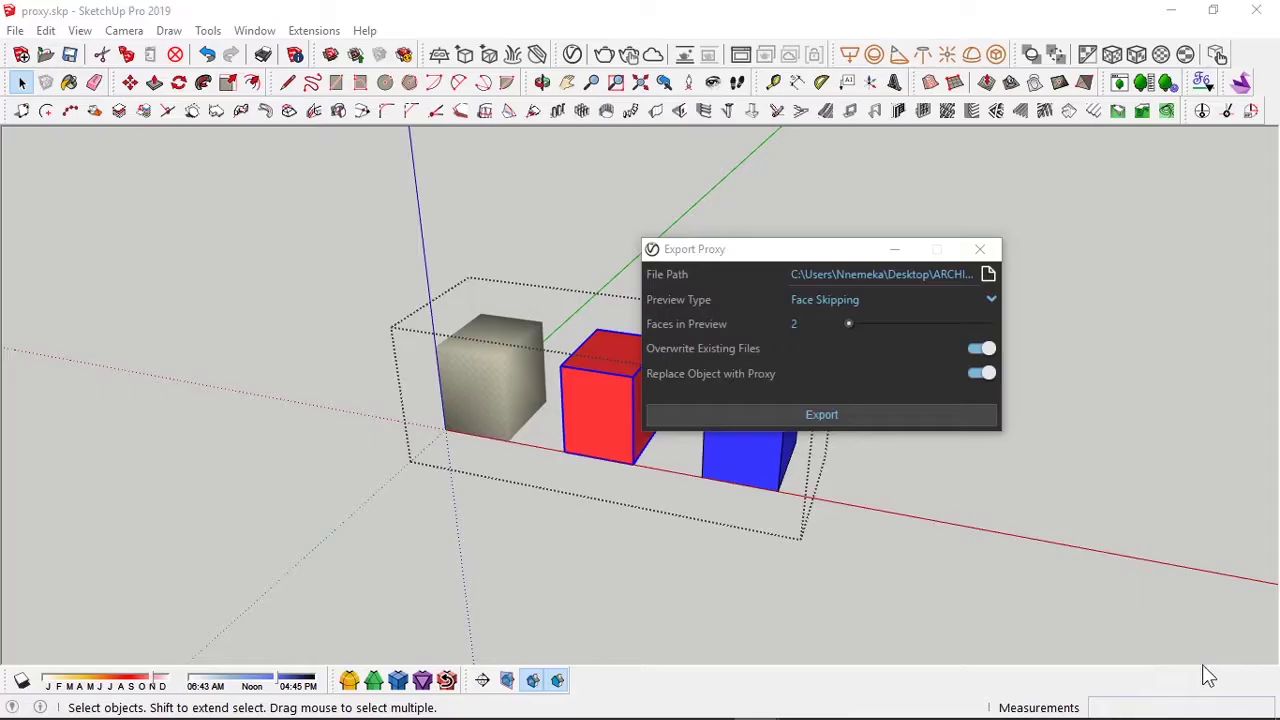
{"action": "left_click", "coordinate": [848, 414]}
{"action": "scroll", "coordinate": [800, 412], "scroll_direction": "up", "scroll_amount": 3}
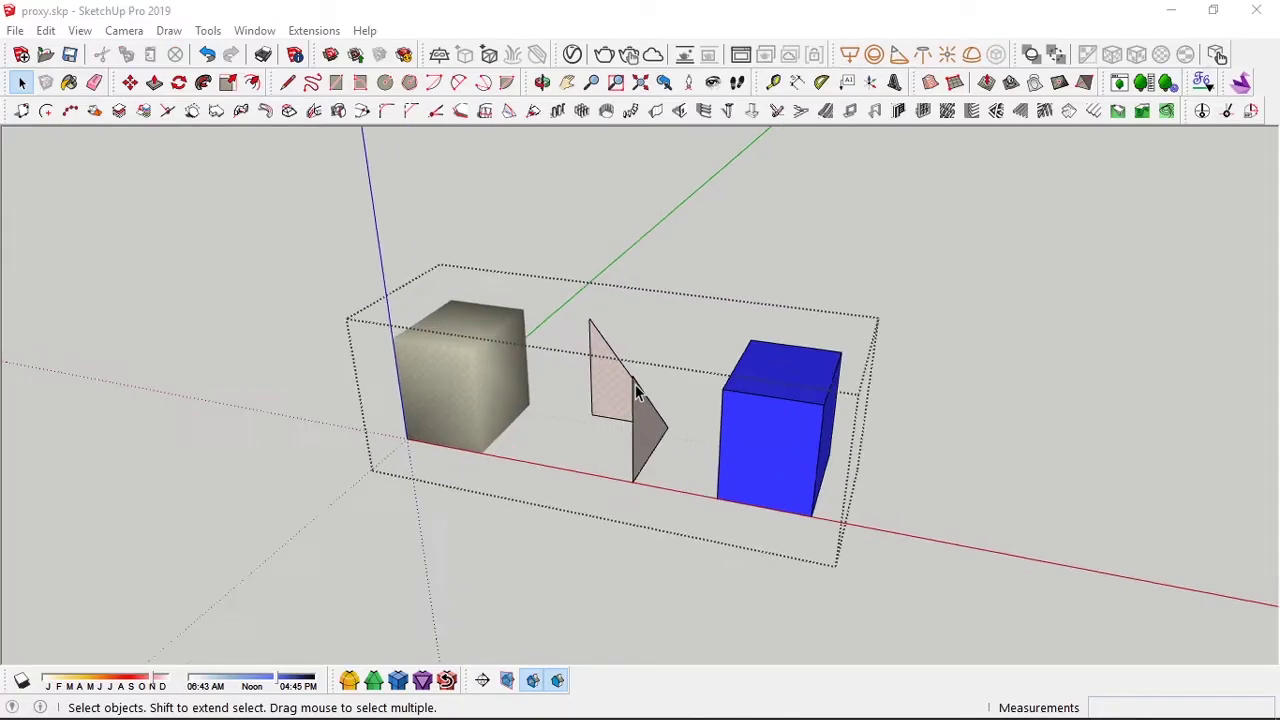
{"action": "middle_click_drag", "start_coordinate": [634, 394], "coordinate": [576, 463]}
{"action": "left_click", "coordinate": [643, 370]}
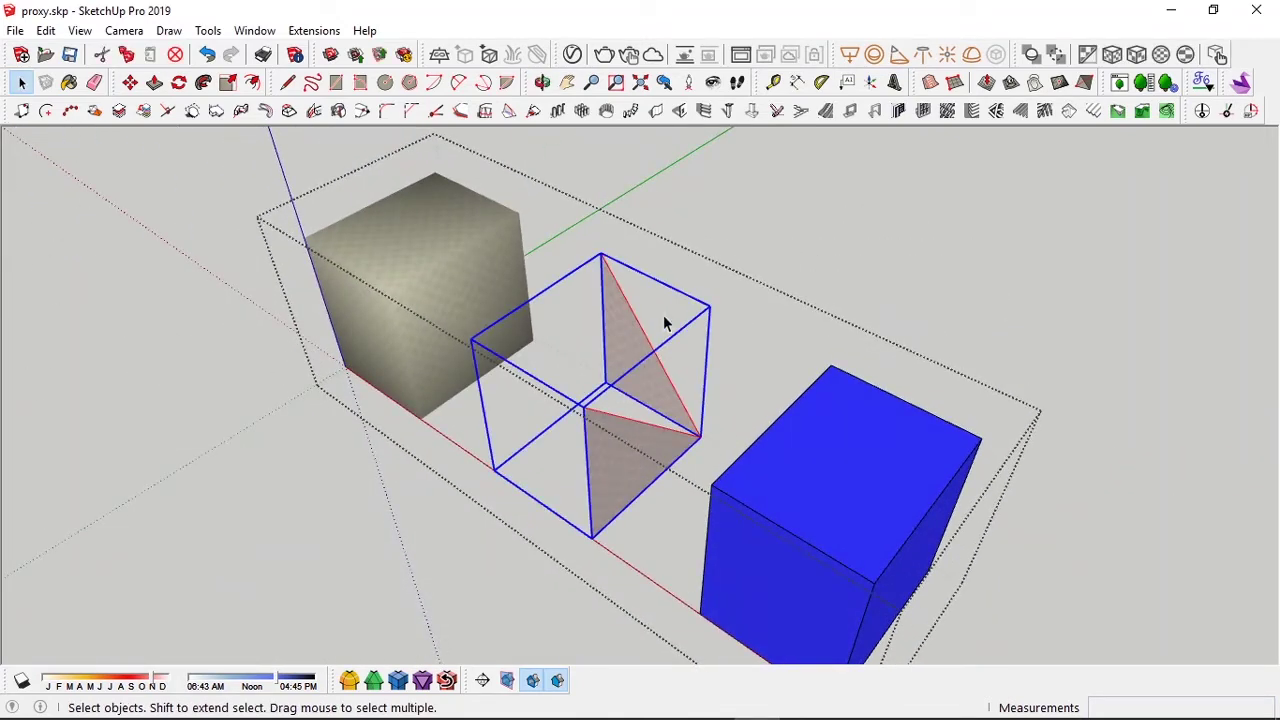
{"action": "middle_click_drag", "start_coordinate": [664, 322], "coordinate": [752, 343]}
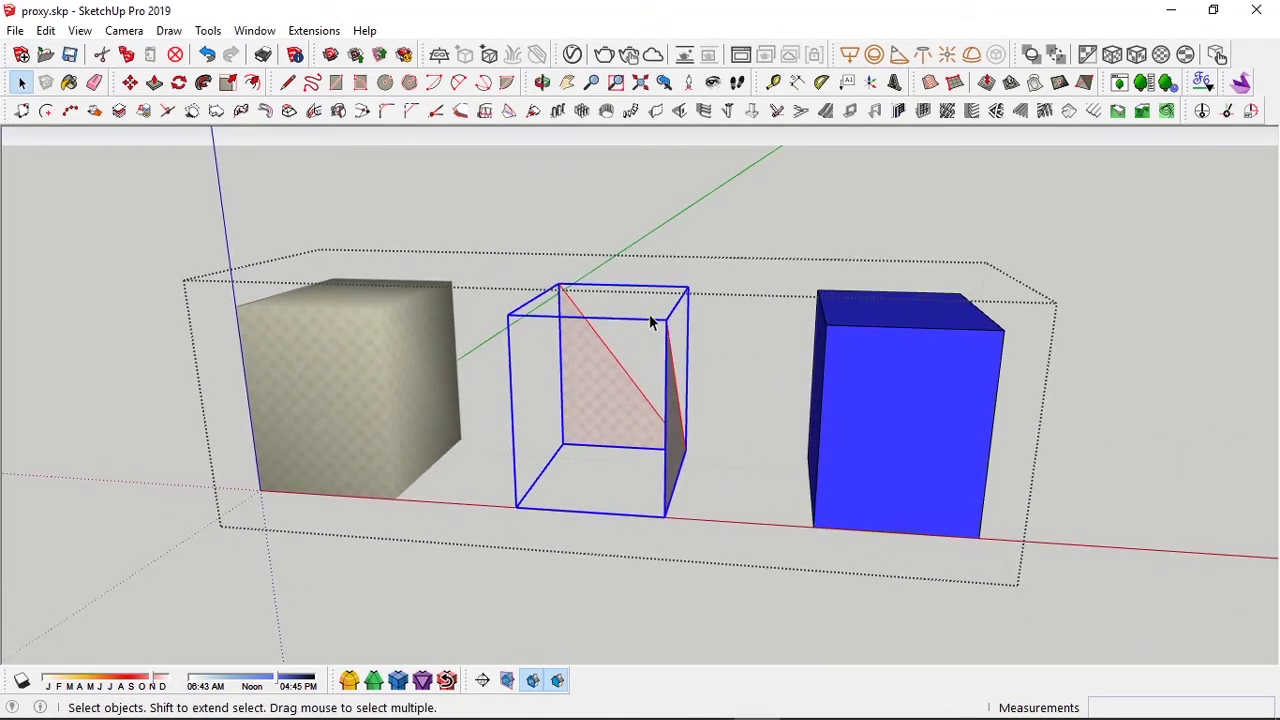
{"action": "middle_click_drag", "start_coordinate": [646, 327], "coordinate": [640, 420]}
{"action": "middle_click_drag", "start_coordinate": [689, 276], "coordinate": [742, 314]}
{"action": "scroll", "coordinate": [592, 334], "scroll_direction": "down", "scroll_amount": 2}
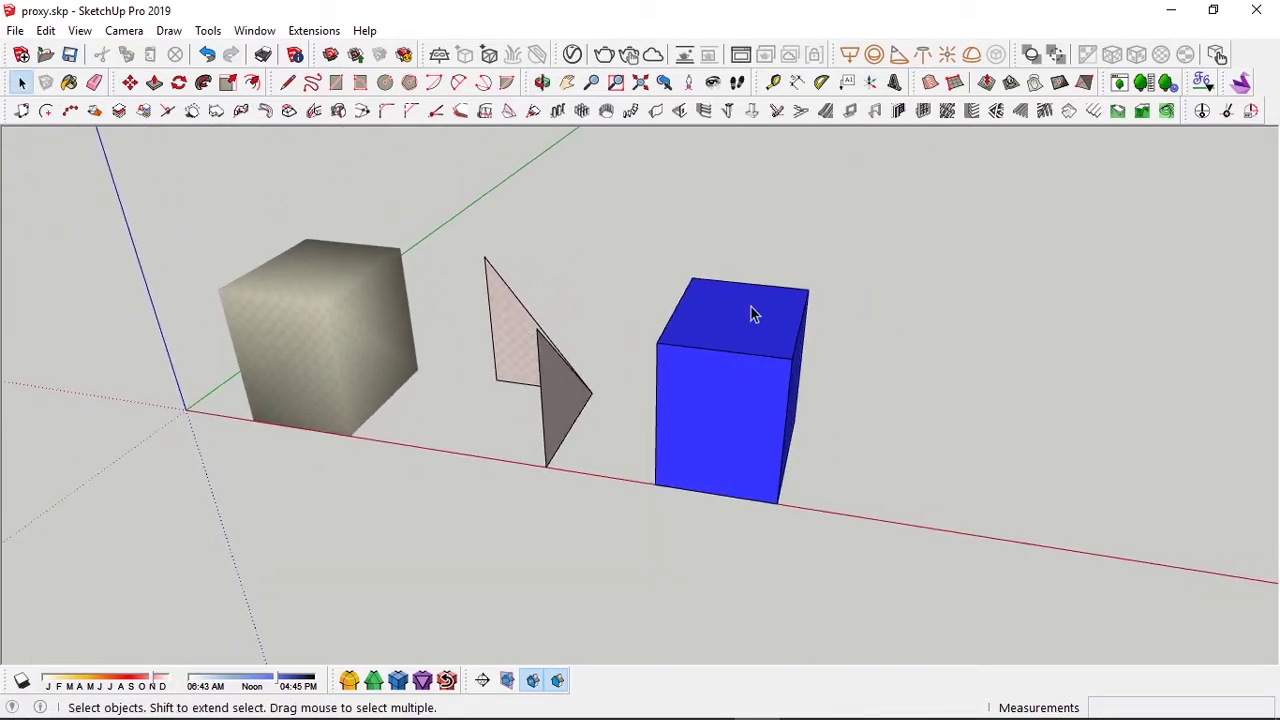
- Select the blue box and set its proxy file to Documents > New folder > rf bxt.vrmesh
{"action": "left_click", "coordinate": [756, 322]}
{"action": "double_click", "coordinate": [764, 324]}
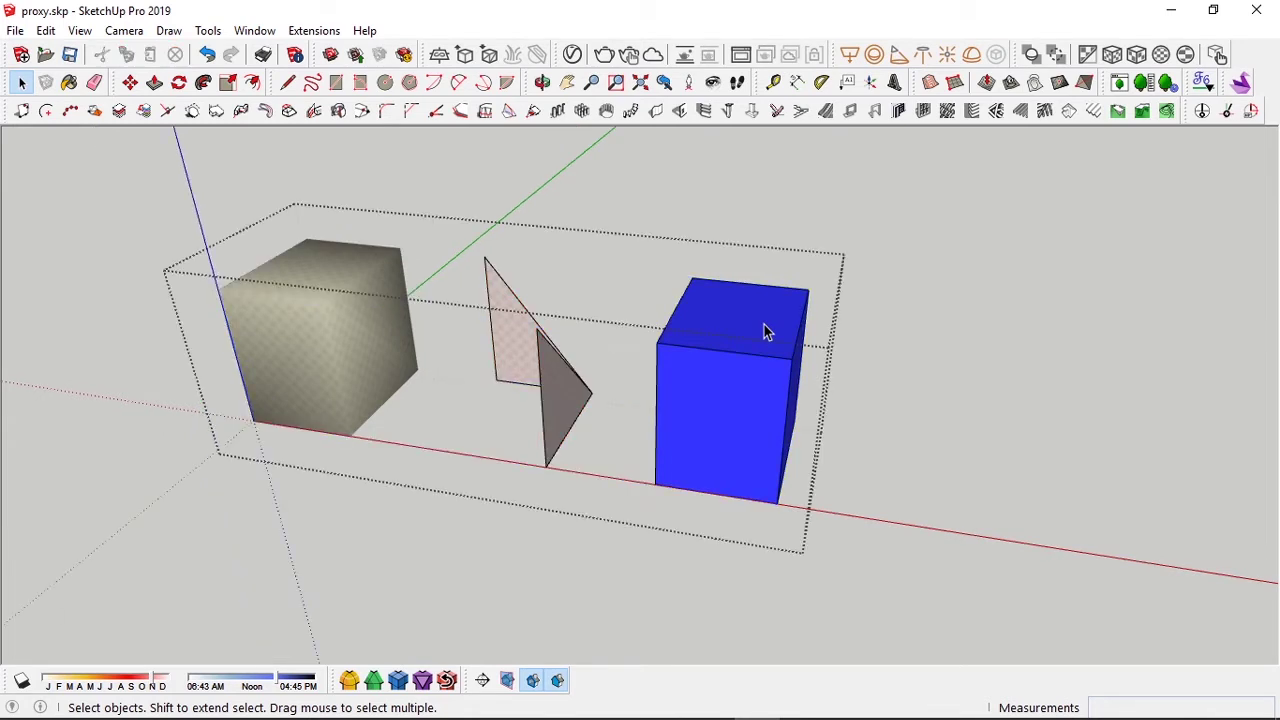
{"action": "left_click", "coordinate": [763, 318]}
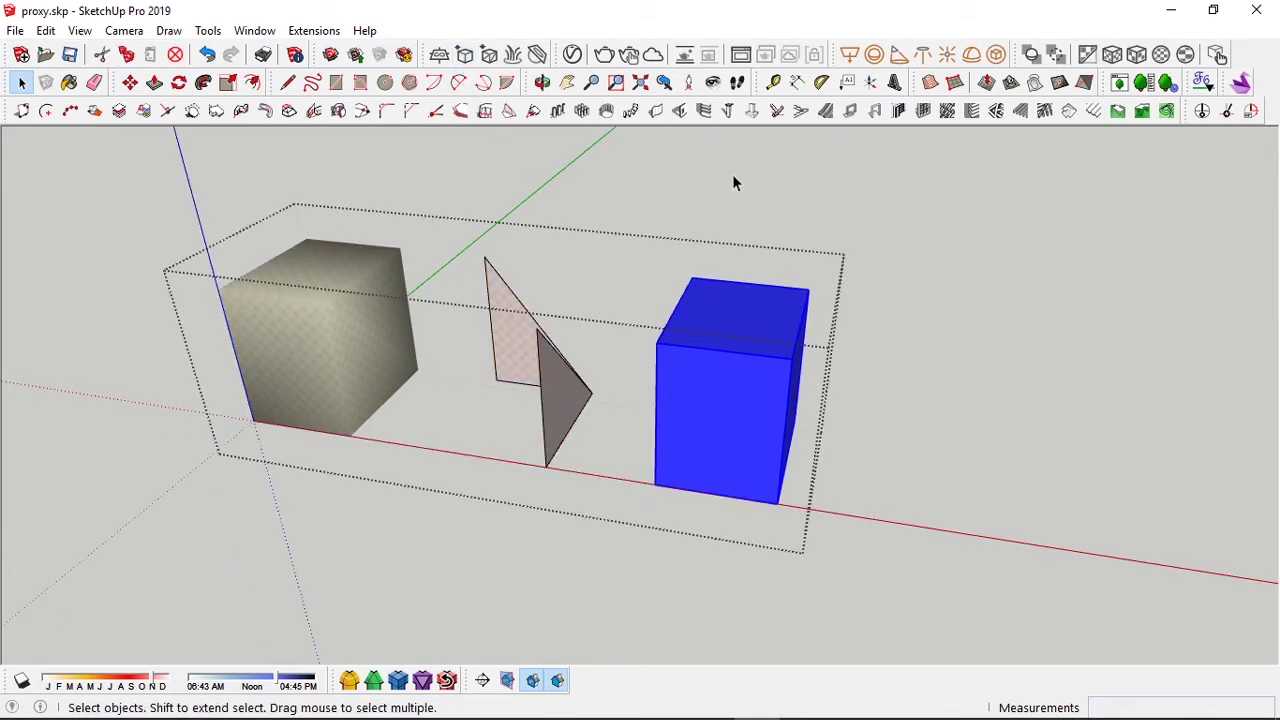
{"action": "left_click", "coordinate": [986, 272]}
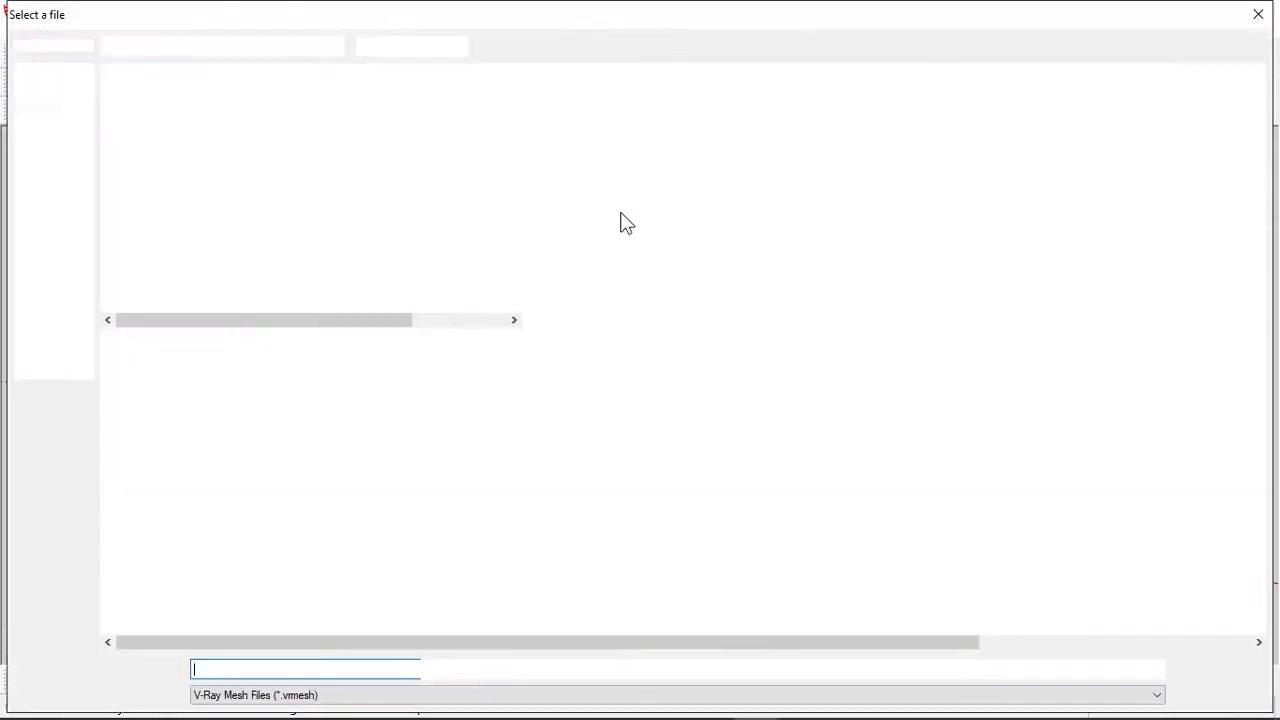
{"action": "left_click", "coordinate": [60, 253]}
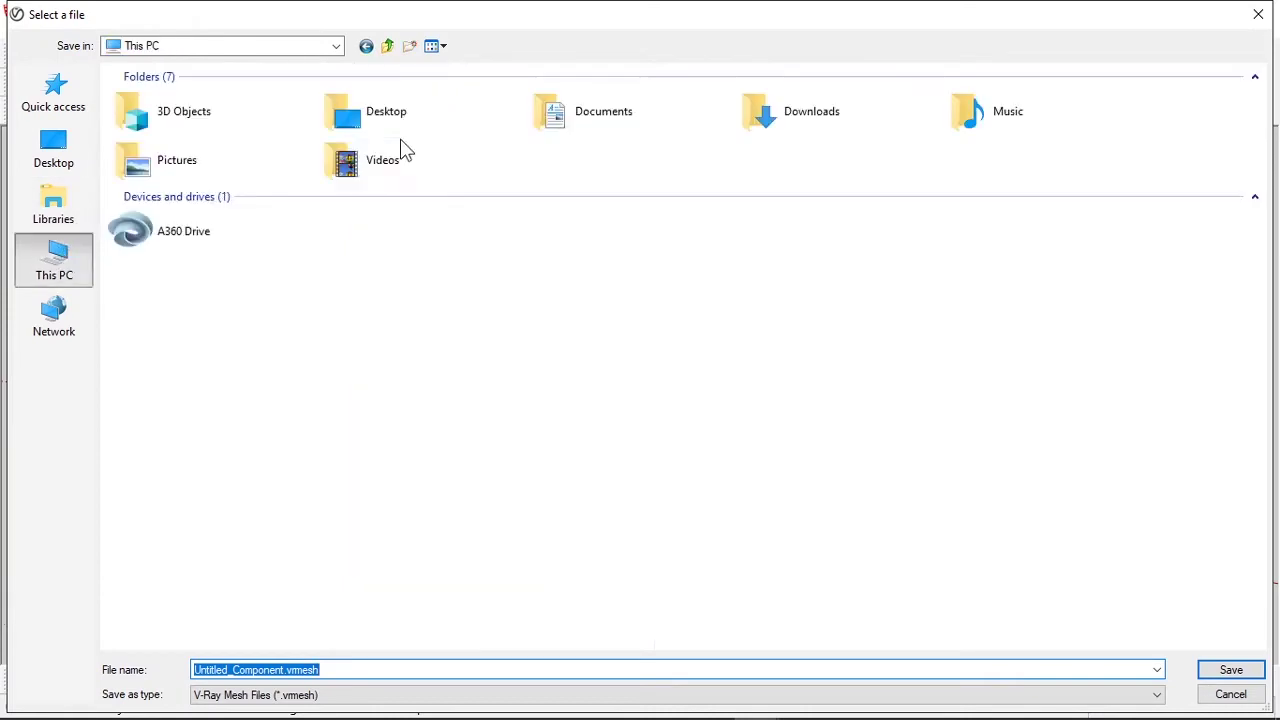
{"action": "double_click", "coordinate": [608, 140]}
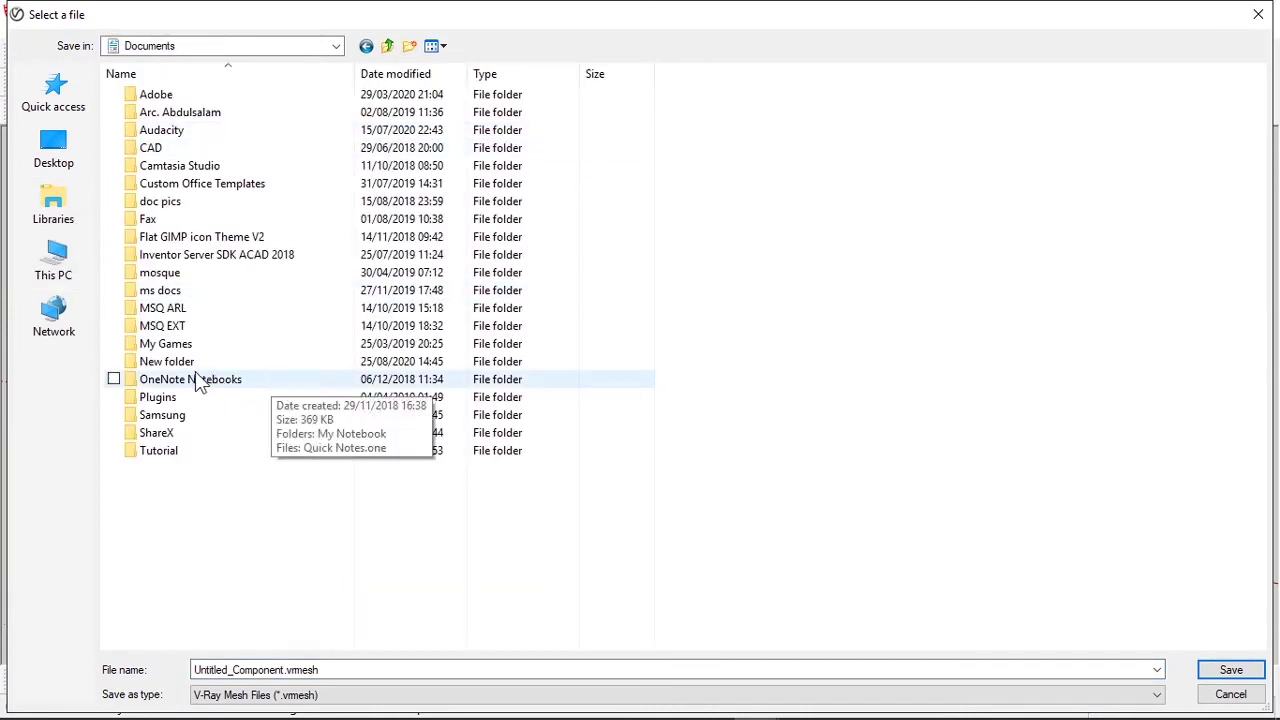
{"action": "double_click", "coordinate": [170, 361]}
{"action": "left_click", "coordinate": [158, 113]}
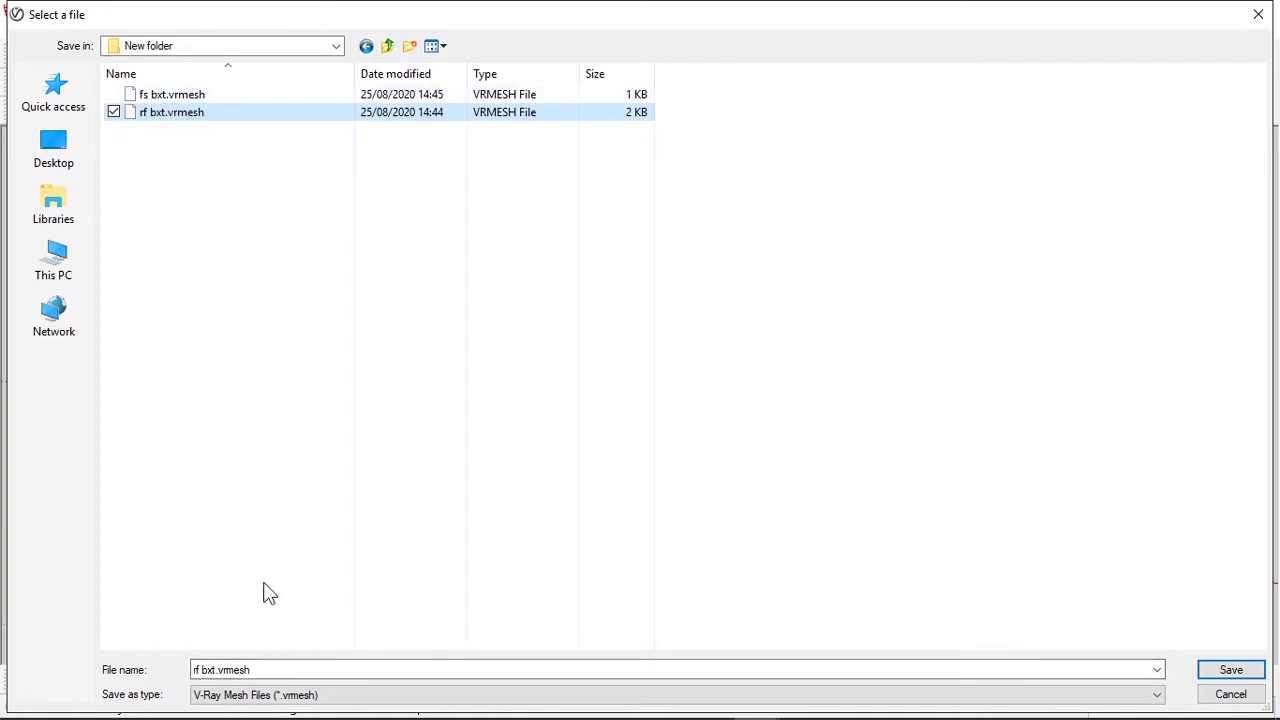
{"action": "left_click", "coordinate": [197, 671]}
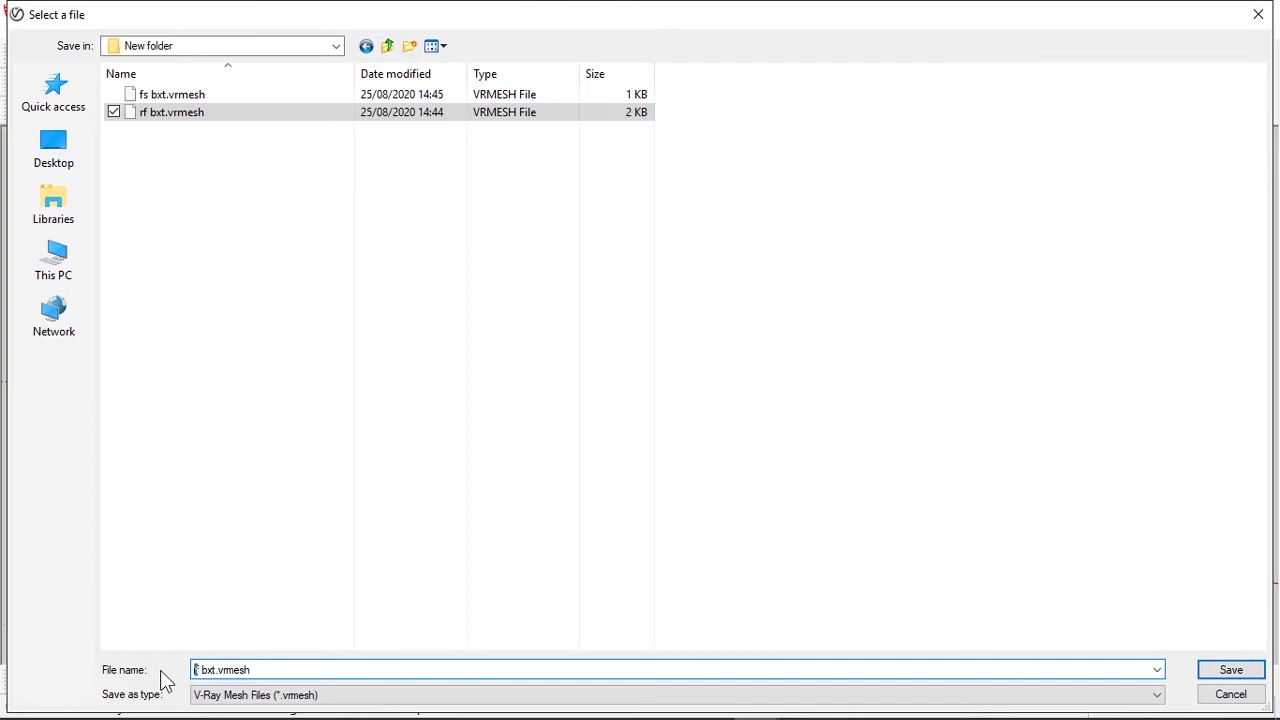
{"action": "left_click", "coordinate": [1229, 670]}
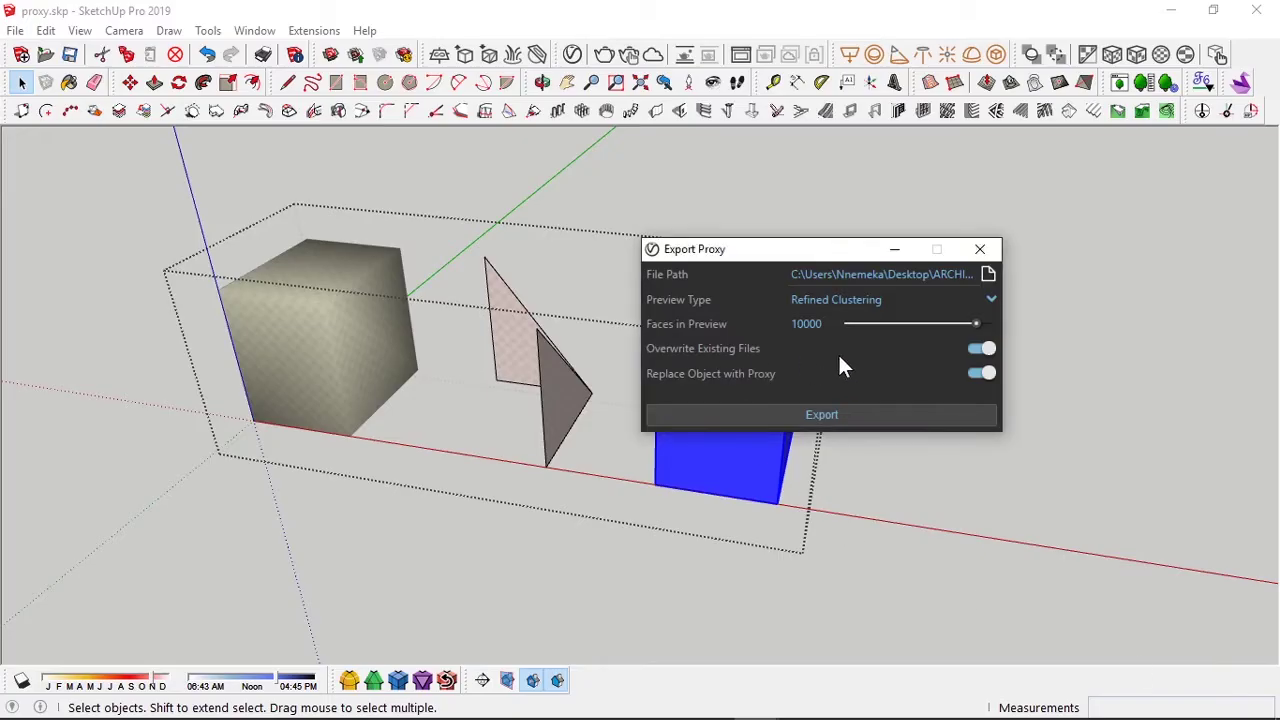
- Set Faces in Preview to 2 with Vertex Clustering and export, replacing the blue box
{"action": "type", "text": "2"}
{"action": "left_click", "coordinate": [836, 308]}
{"action": "left_click", "coordinate": [828, 375]}
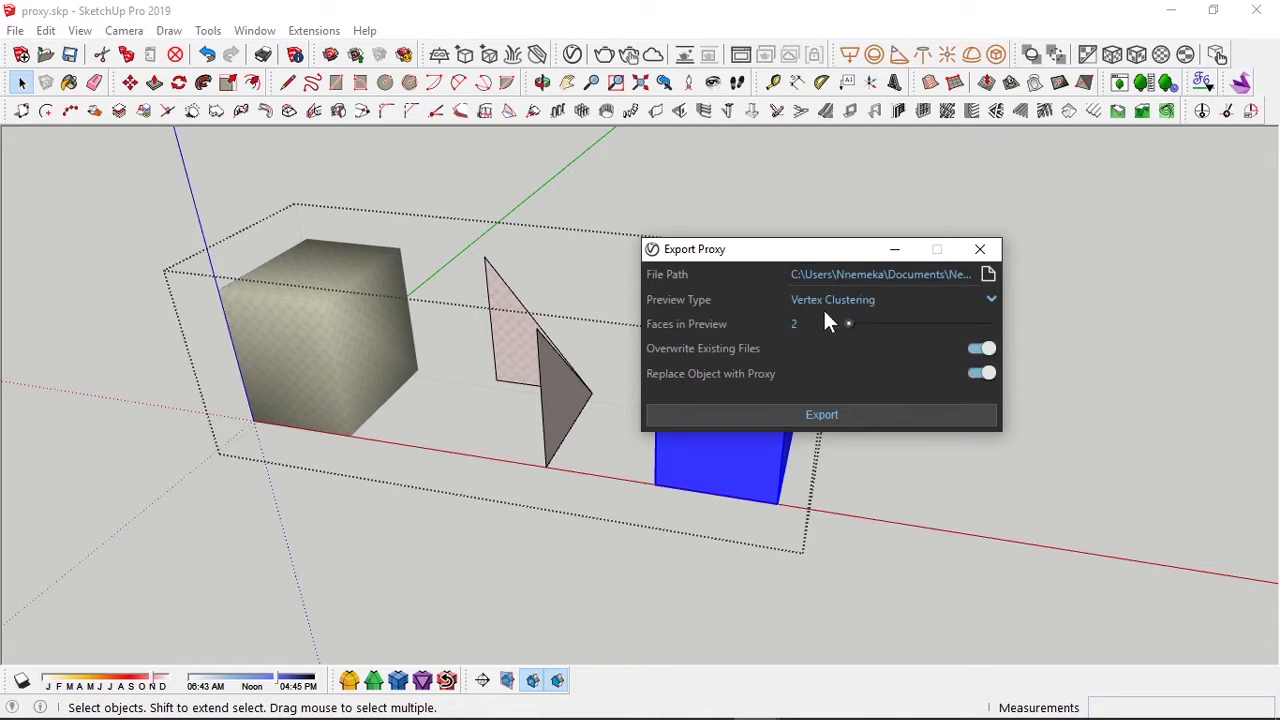
{"action": "left_click", "coordinate": [781, 413]}
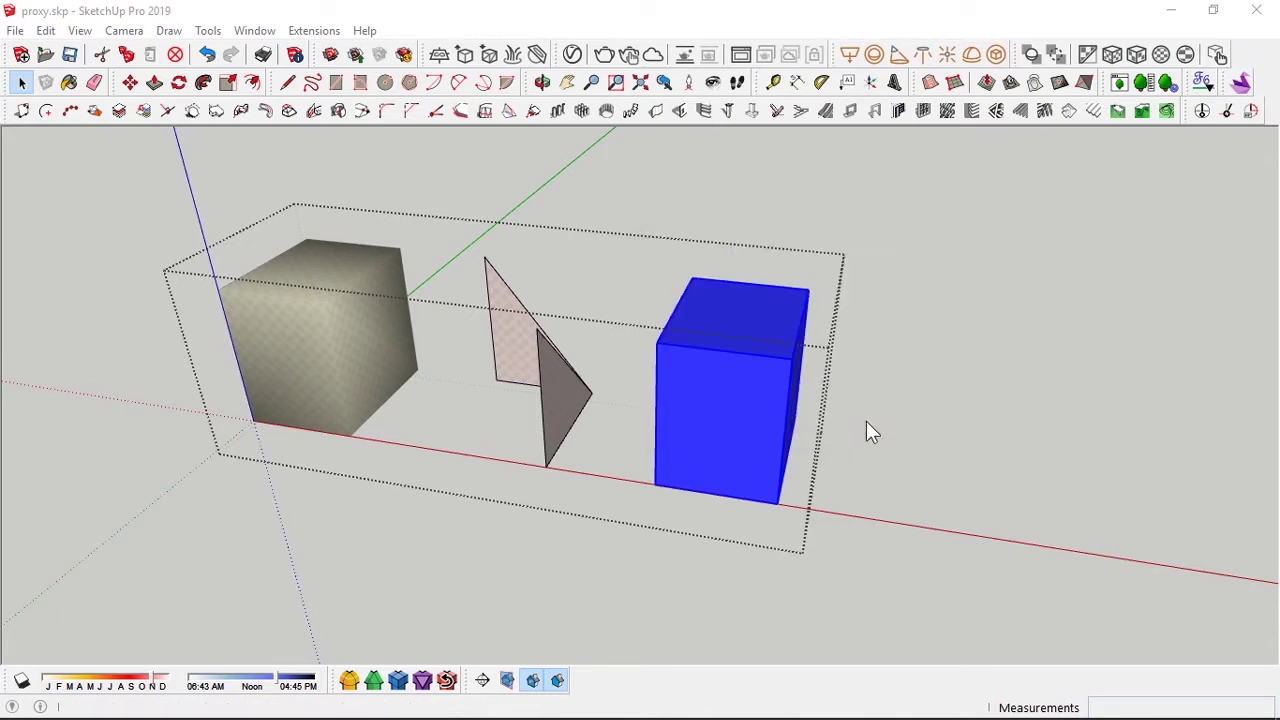
{"action": "middle_click_drag", "start_coordinate": [866, 429], "coordinate": [677, 388]}
{"action": "middle_click_drag", "start_coordinate": [499, 316], "coordinate": [530, 305]}
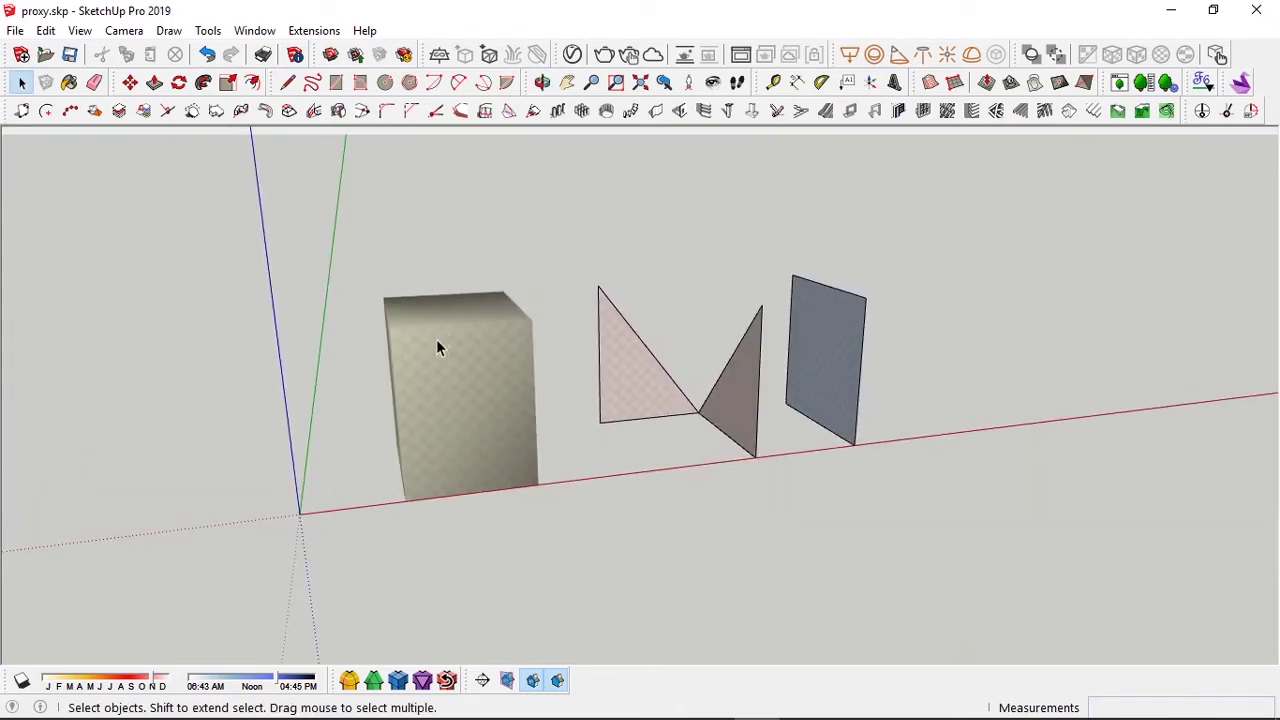
{"action": "scroll", "coordinate": [437, 340], "scroll_direction": "up", "scroll_amount": 2}
{"action": "middle_click_drag", "start_coordinate": [436, 328], "coordinate": [417, 409]}
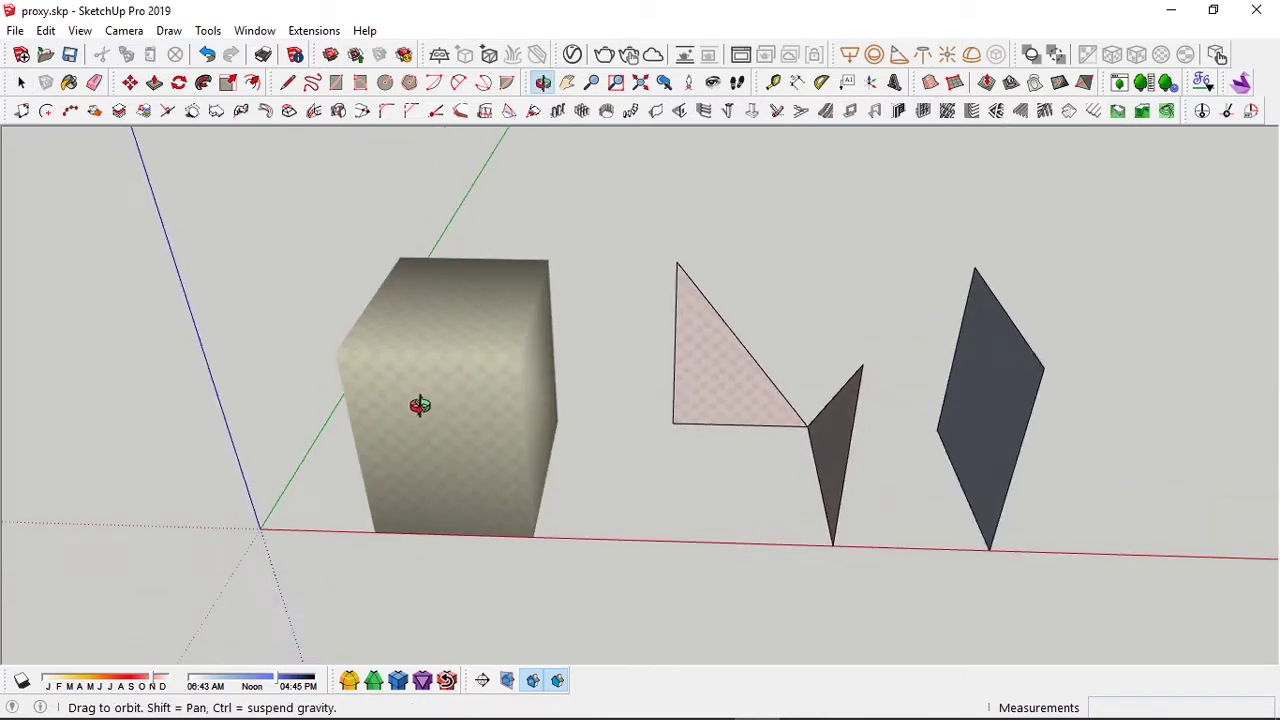
{"action": "middle_click_drag", "start_coordinate": [686, 374], "coordinate": [437, 360]}
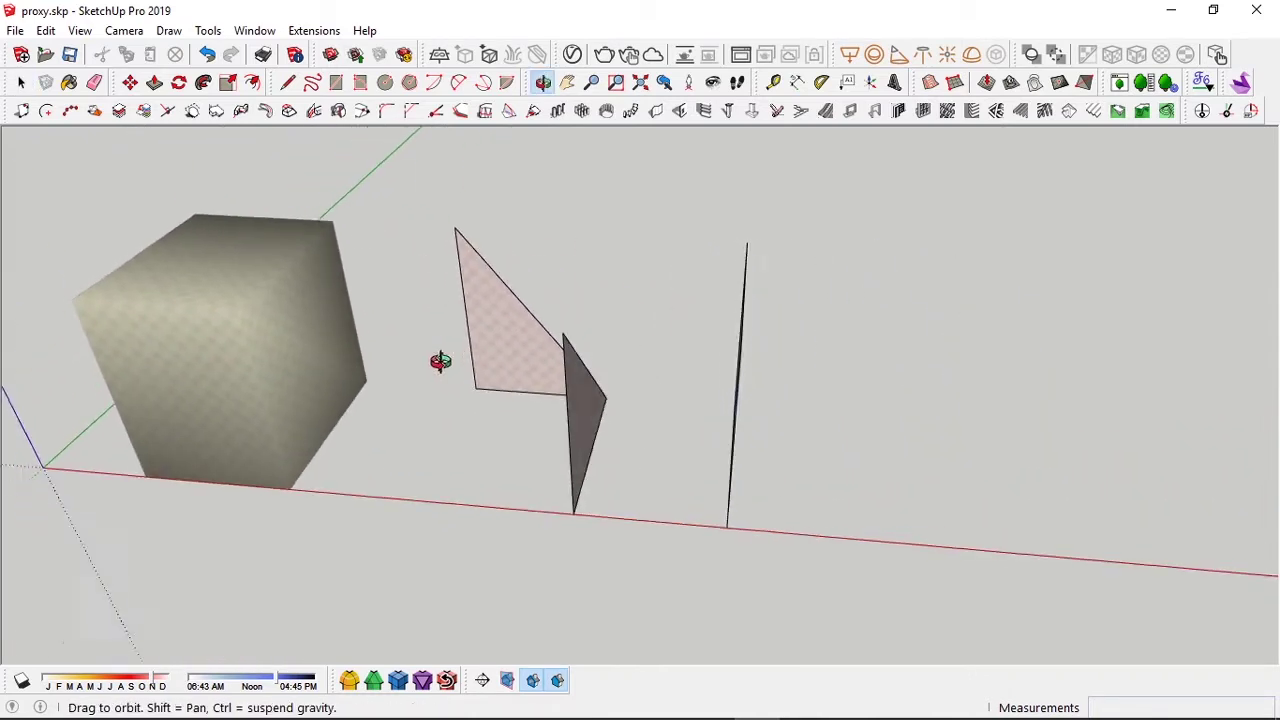
{"action": "middle_click_drag", "start_coordinate": [564, 362], "coordinate": [392, 361]}
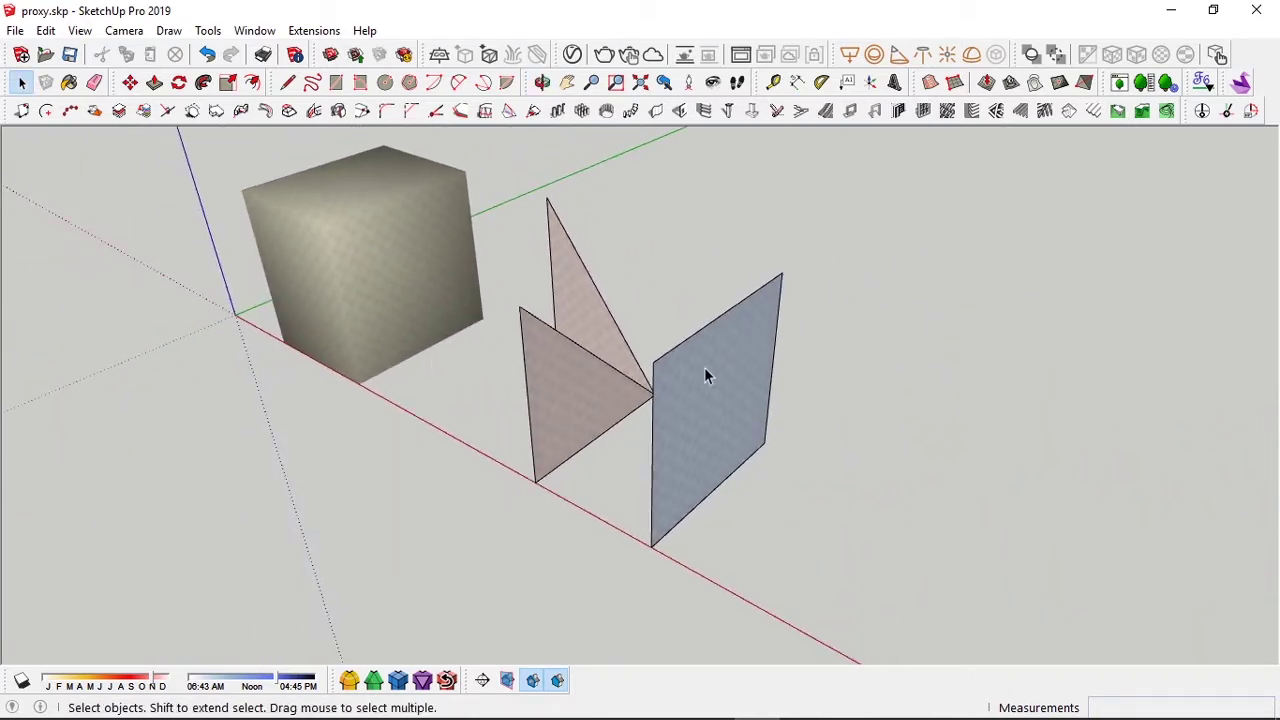
{"action": "scroll", "coordinate": [785, 275], "scroll_direction": "up", "scroll_amount": 5}
{"action": "scroll", "coordinate": [772, 290], "scroll_direction": "down", "scroll_amount": 6}
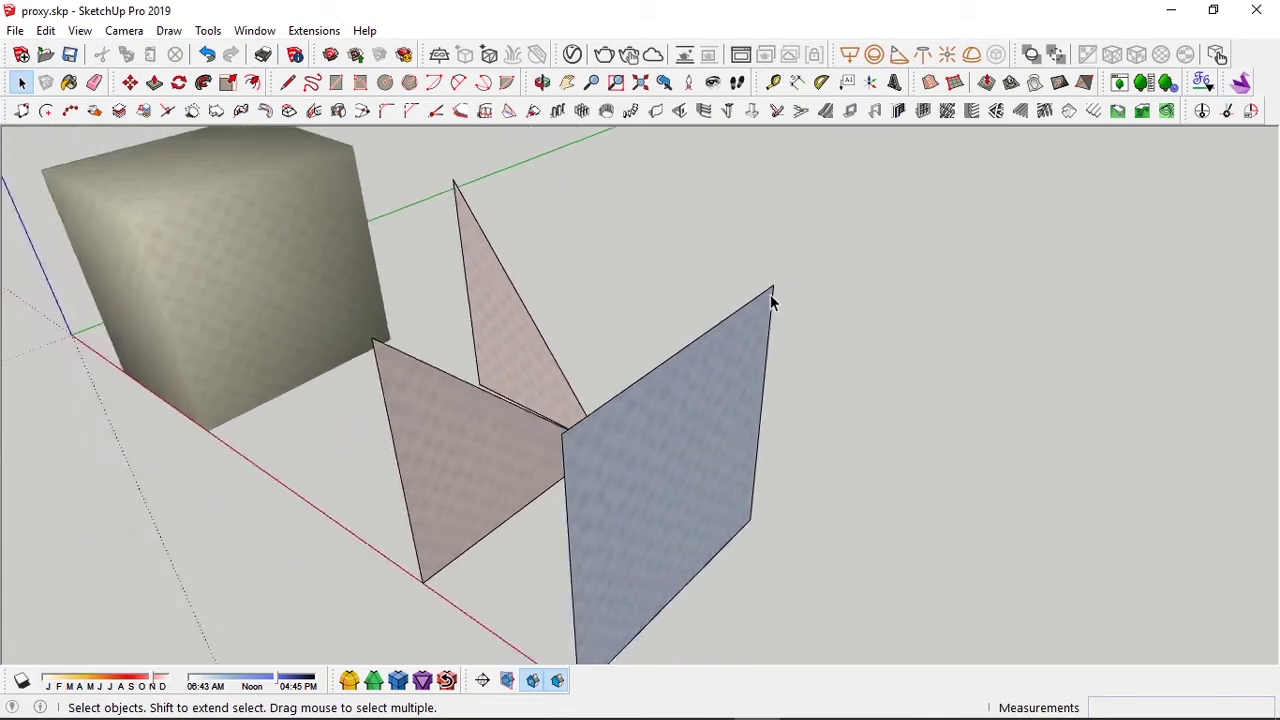
{"action": "middle_click_drag", "start_coordinate": [740, 326], "coordinate": [858, 327]}
{"action": "middle_click_drag", "start_coordinate": [566, 368], "coordinate": [794, 463]}
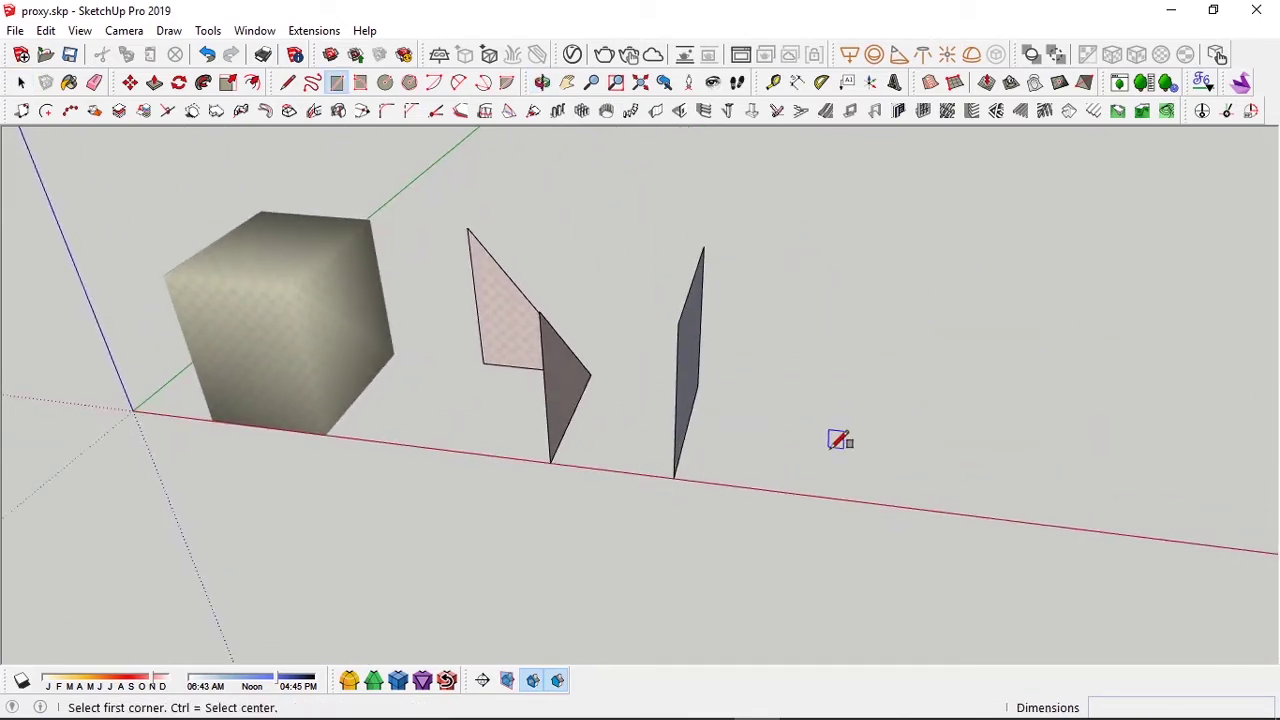
{"action": "left_click", "coordinate": [831, 450]}
{"action": "left_click", "coordinate": [929, 368]}
{"action": "key", "text": "p"}
{"action": "left_click", "coordinate": [877, 434]}
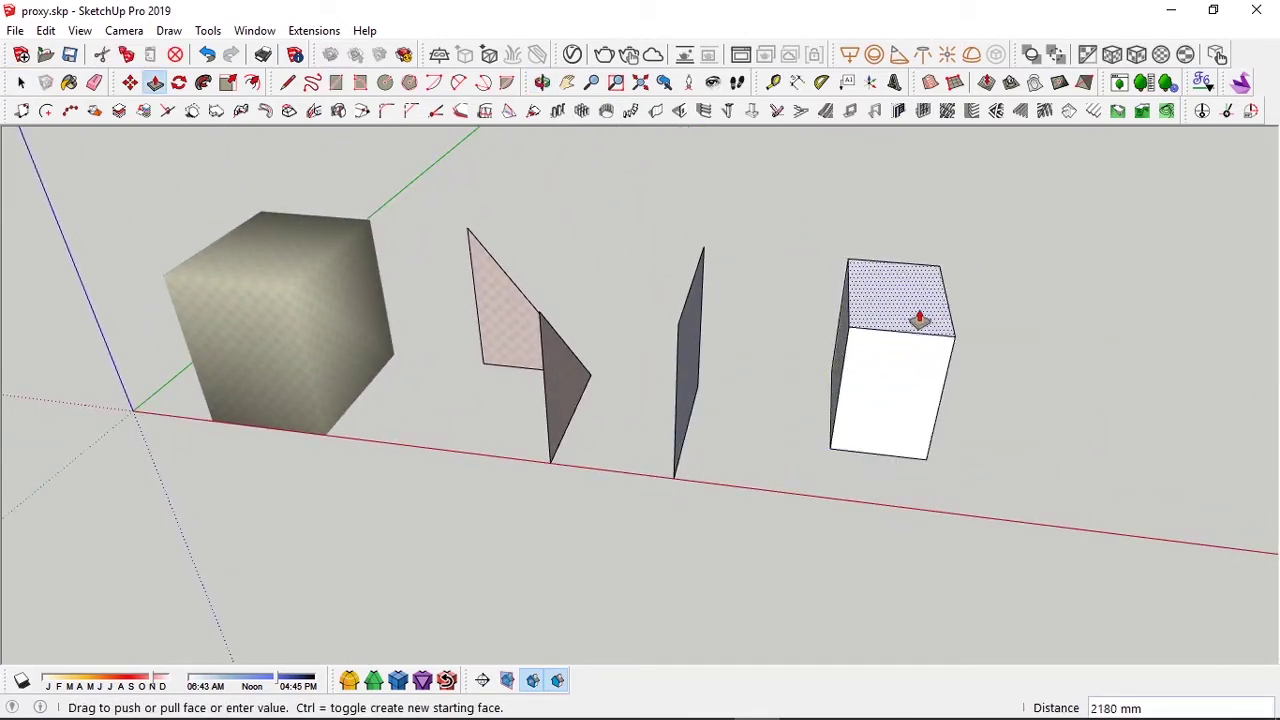
{"action": "left_click", "coordinate": [919, 318]}
{"action": "middle_click_drag", "start_coordinate": [919, 318], "coordinate": [946, 443]}
{"action": "left_click", "coordinate": [946, 443]}
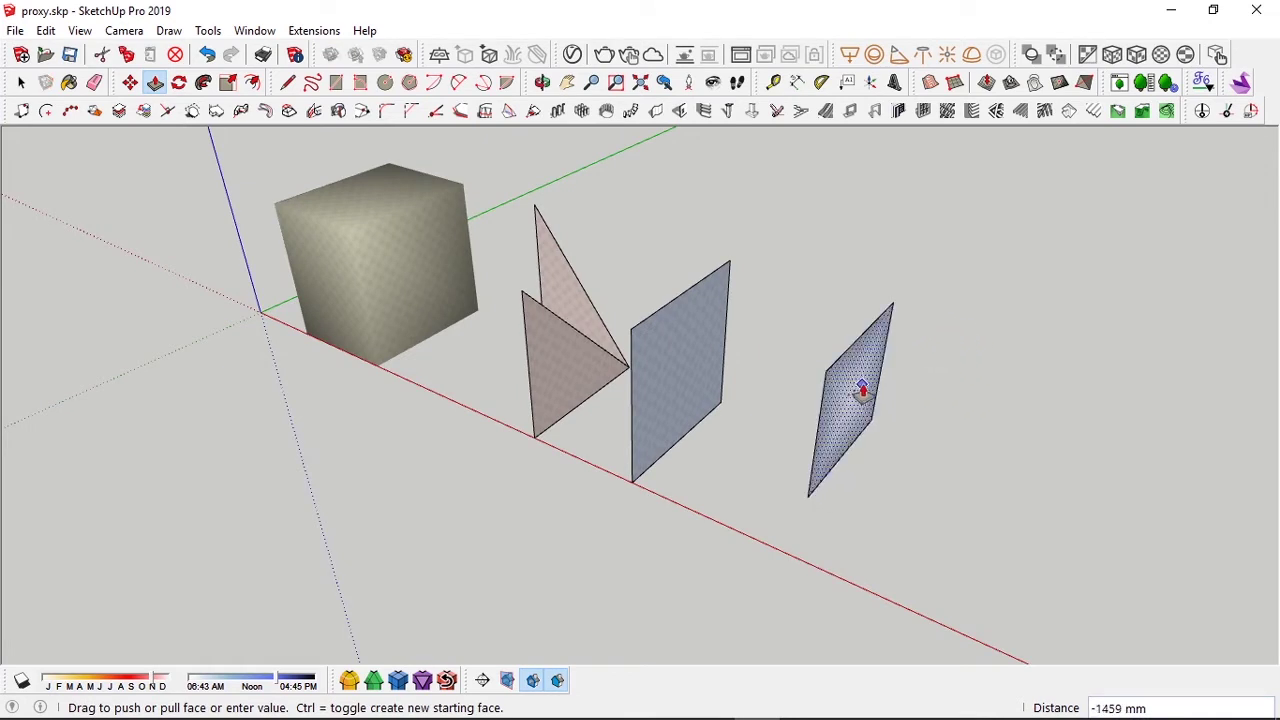
{"action": "left_click", "coordinate": [905, 404]}
{"action": "key", "text": "space"}
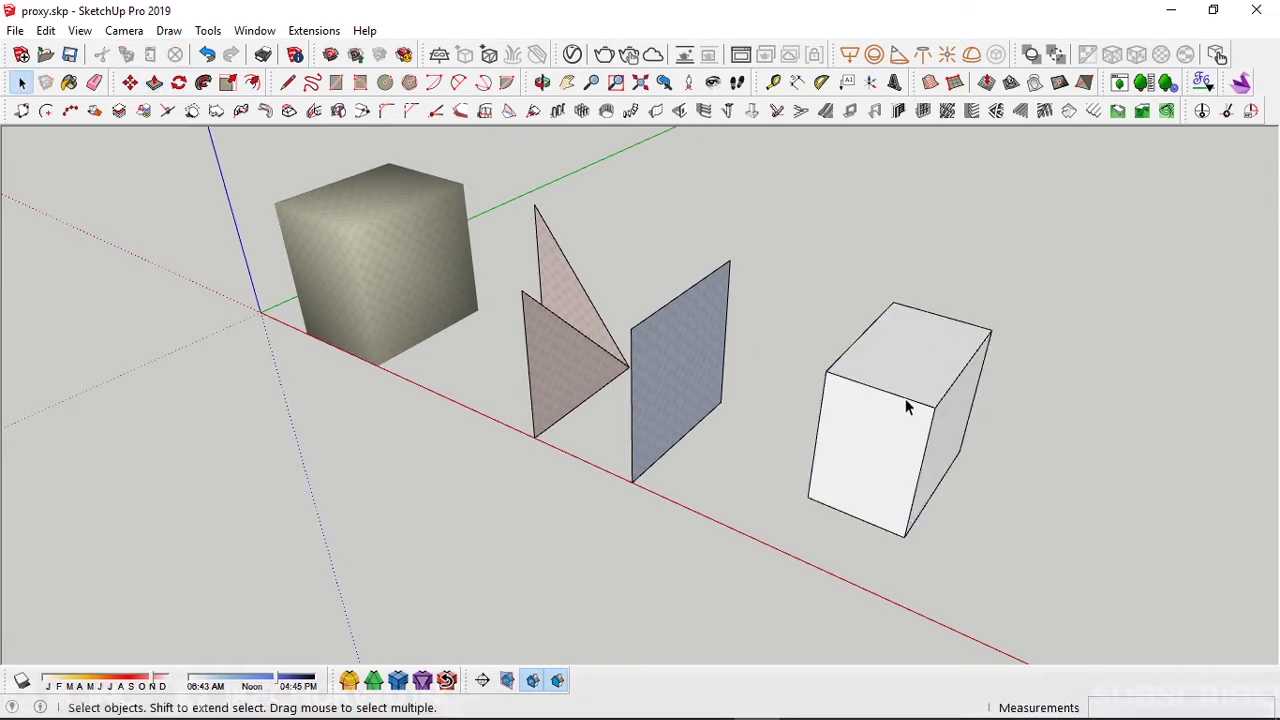
{"action": "middle_click_drag", "start_coordinate": [909, 406], "coordinate": [931, 423]}
{"action": "left_click_drag", "start_coordinate": [810, 196], "coordinate": [811, 197]}
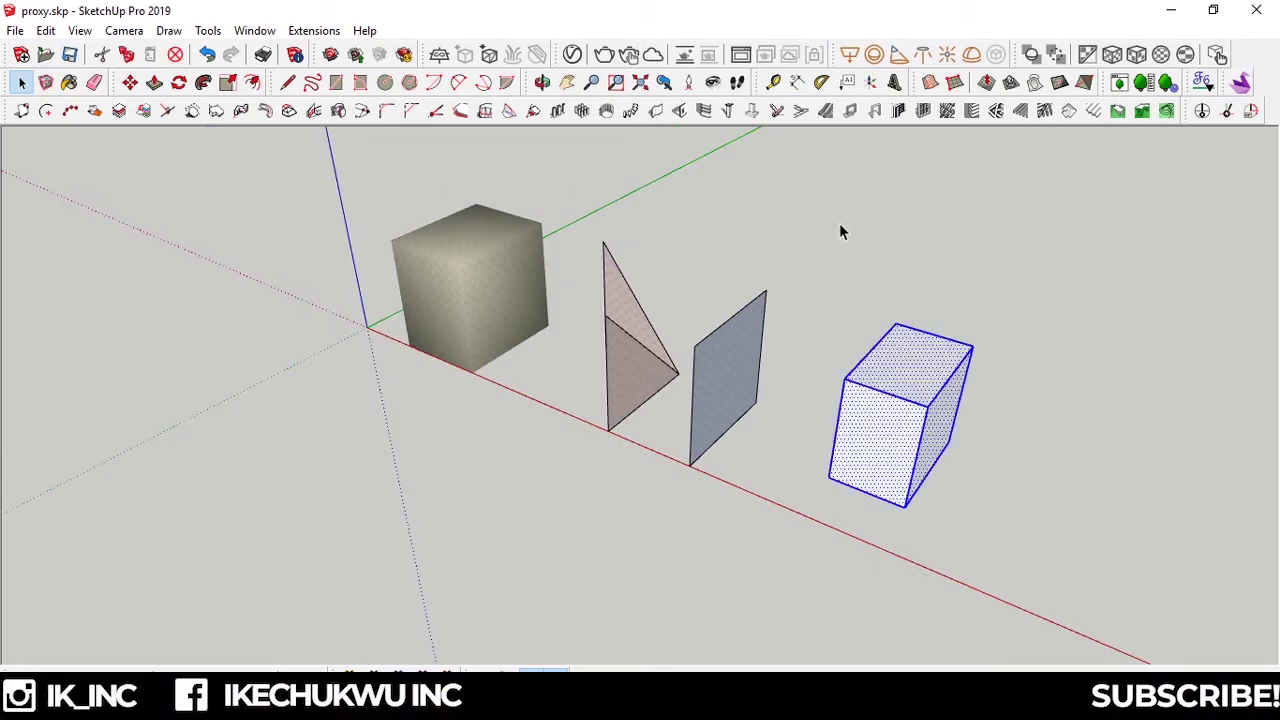
{"action": "key", "text": "Delete"}
{"action": "scroll", "coordinate": [874, 330], "scroll_direction": "down", "scroll_amount": 3}
{"action": "middle_click_drag", "start_coordinate": [874, 330], "coordinate": [810, 386]}
- In the Outliner, hide the PROX BOX group and unhide the tree component <17>
{"action": "key", "text": "ctrl+shift+t"}
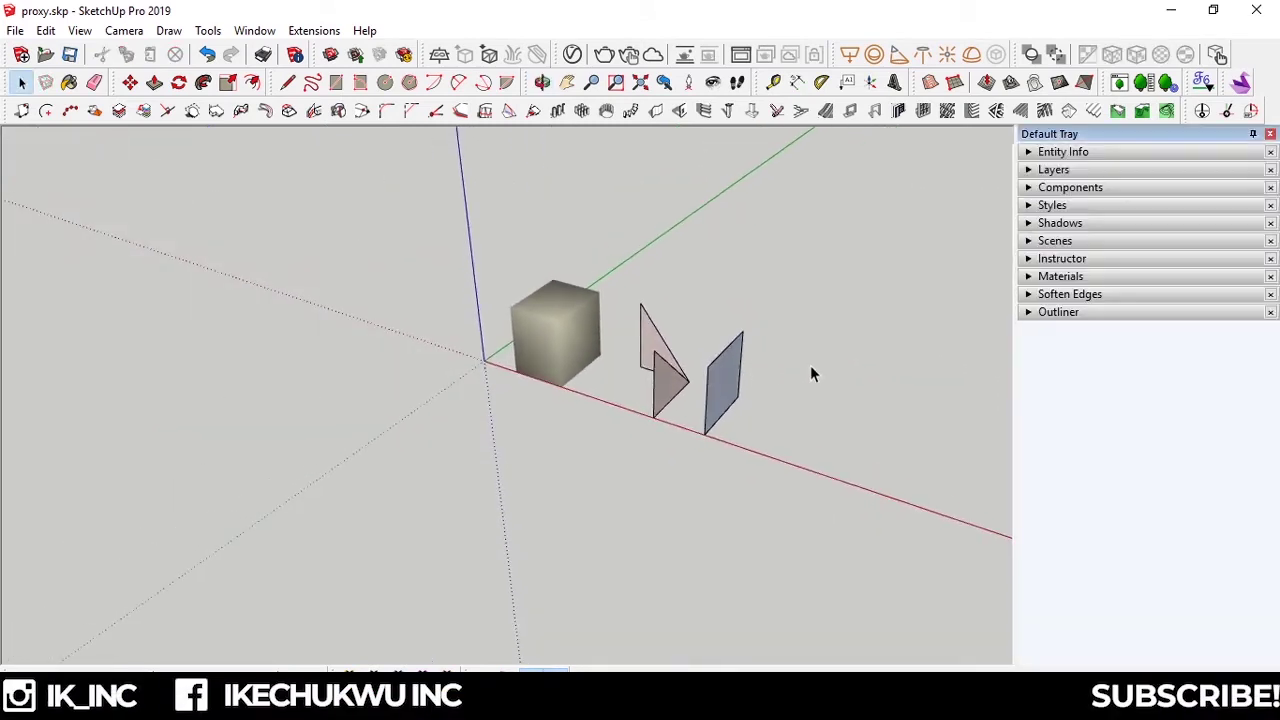
{"action": "left_click", "coordinate": [1056, 313]}
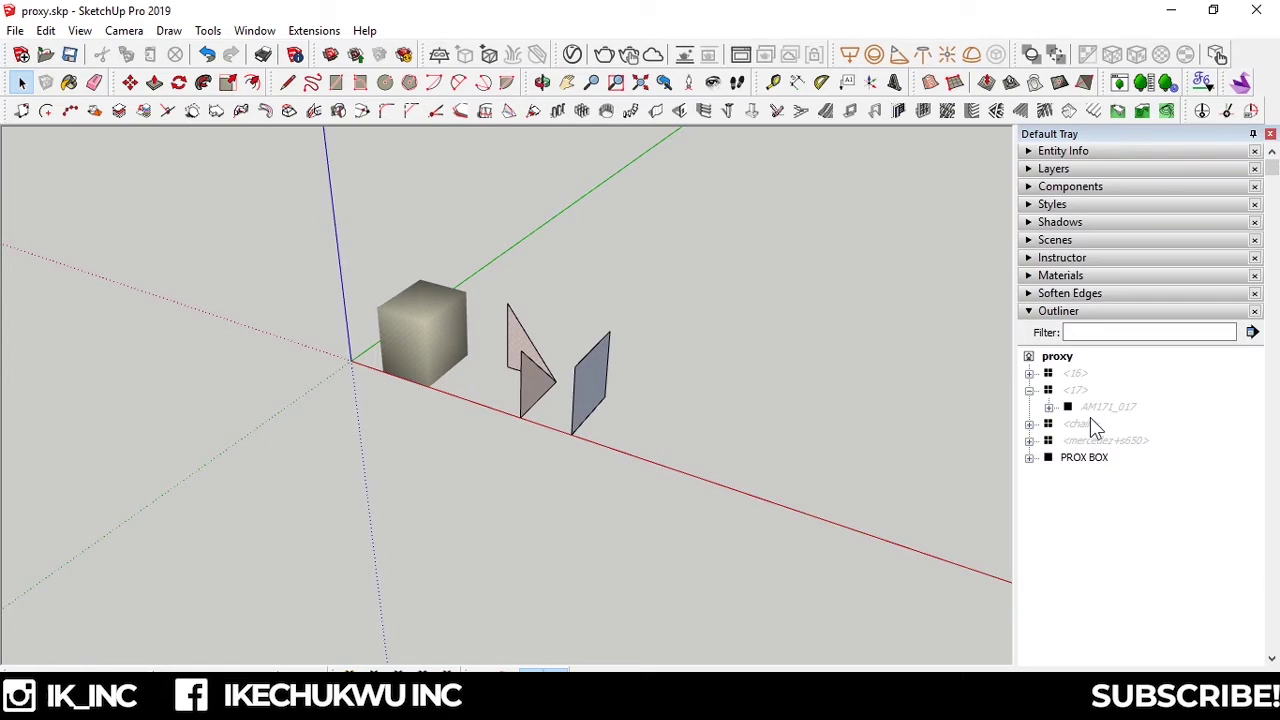
{"action": "right_click", "coordinate": [1090, 467]}
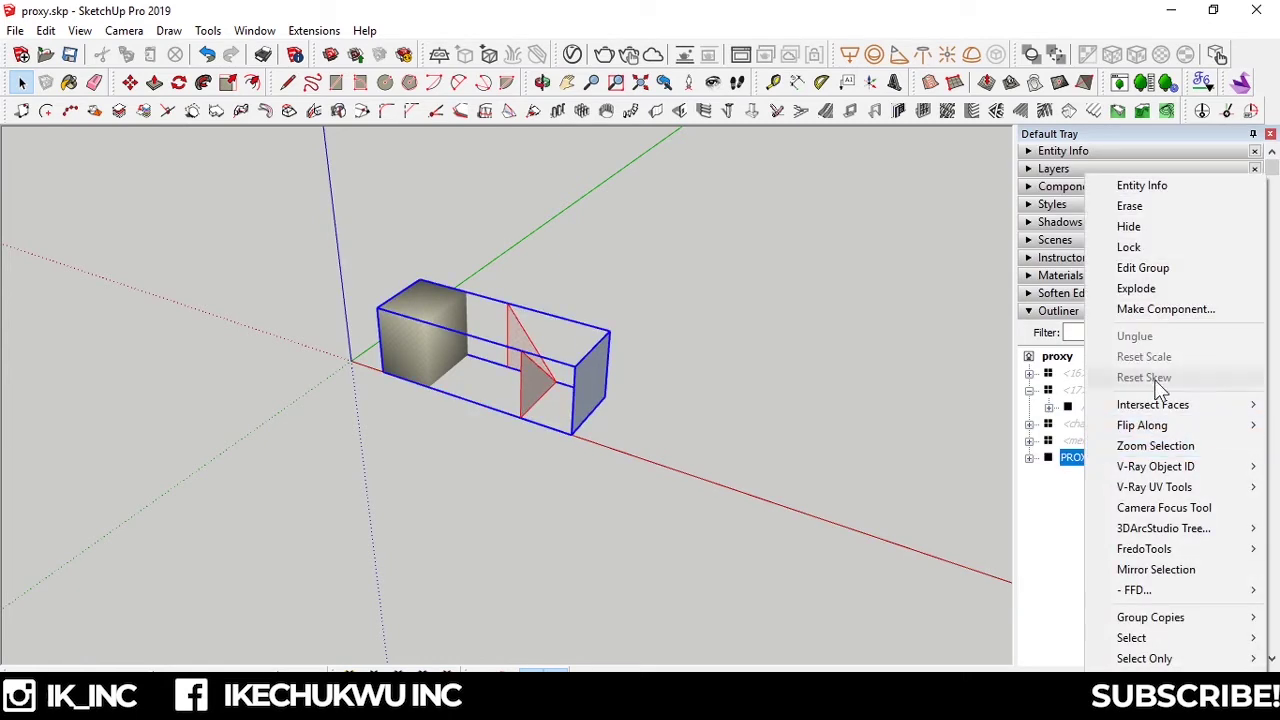
{"action": "left_click", "coordinate": [1130, 226]}
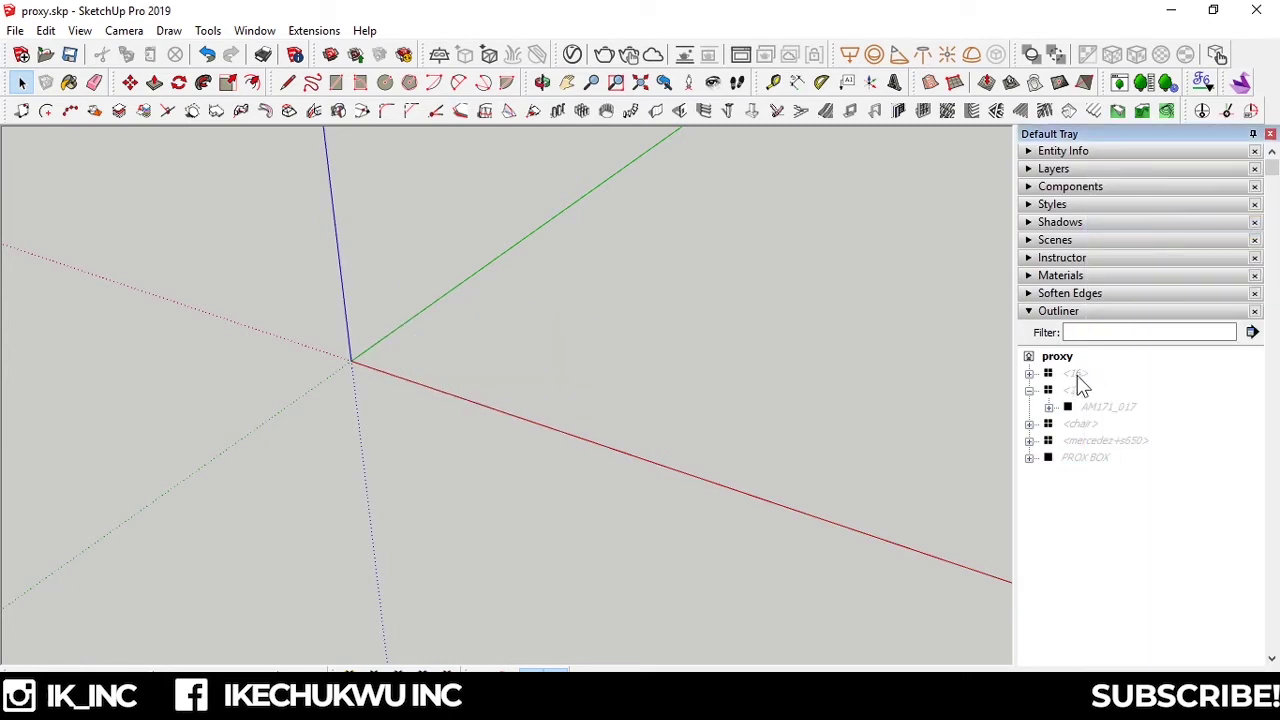
{"action": "right_click", "coordinate": [1084, 399]}
{"action": "left_click", "coordinate": [1130, 77]}
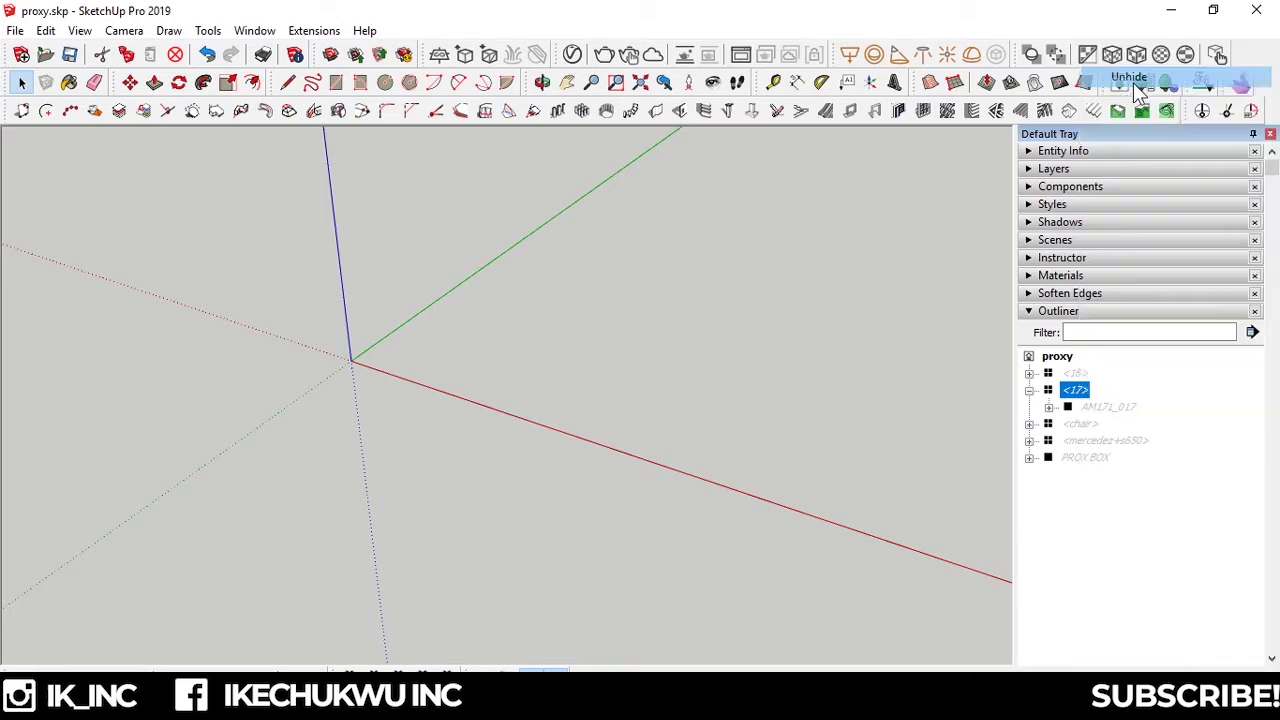
- Let the tray slide away and zoom and orbit to frame the whole tree
{"action": "left_click", "coordinate": [1087, 312]}
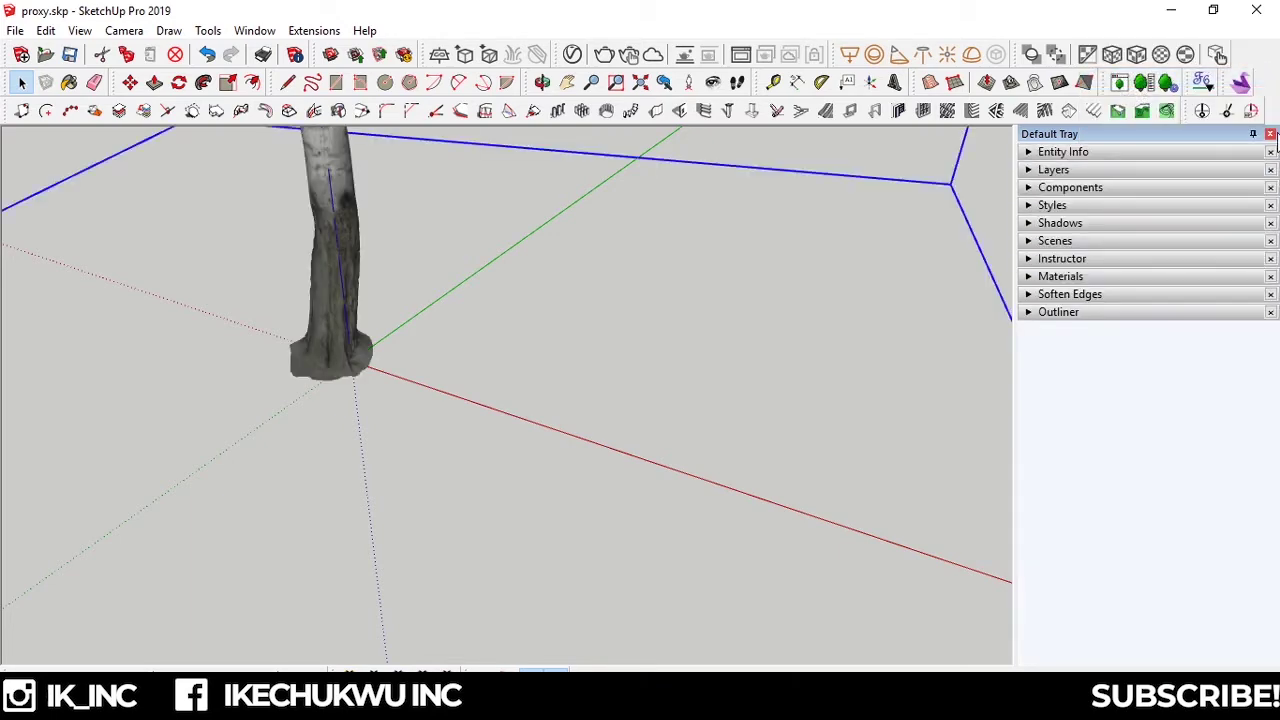
{"action": "scroll", "coordinate": [625, 208], "scroll_direction": "down", "scroll_amount": 3}
{"action": "scroll", "coordinate": [632, 220], "scroll_direction": "down", "scroll_amount": 2}
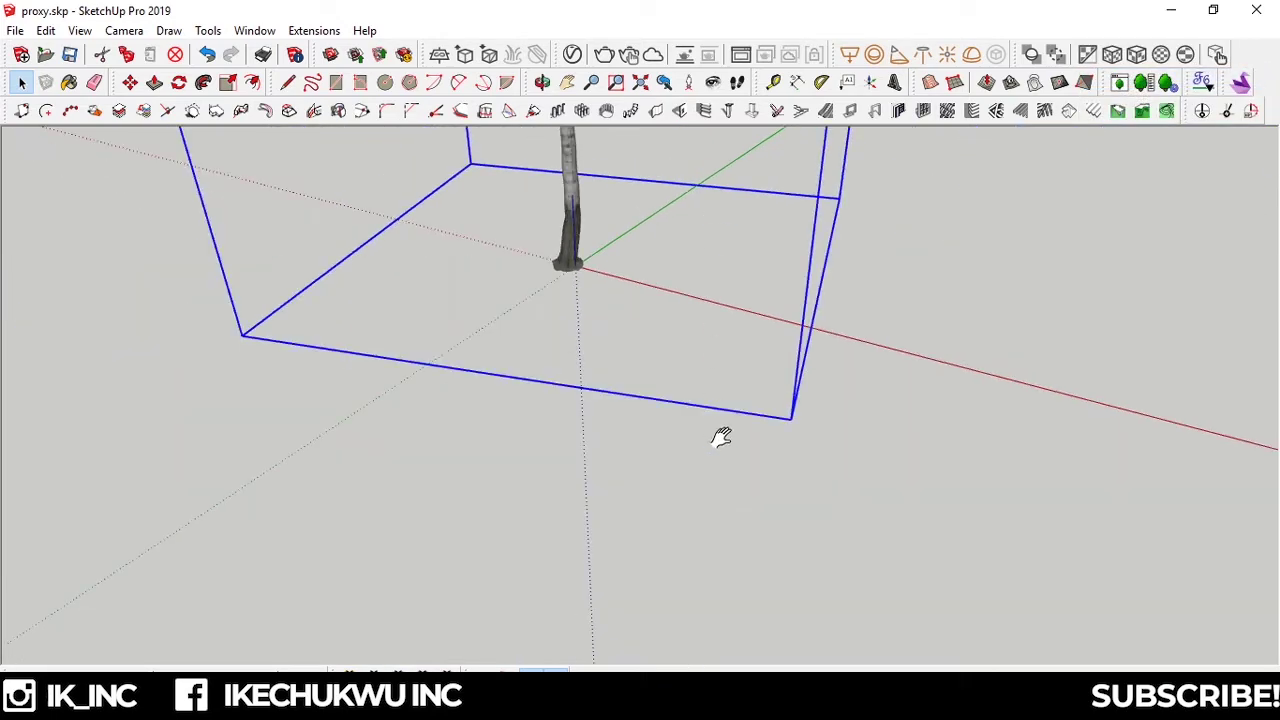
{"action": "scroll", "coordinate": [667, 315], "scroll_direction": "up", "scroll_amount": 3}
{"action": "middle_click_drag", "start_coordinate": [658, 317], "coordinate": [622, 393]}
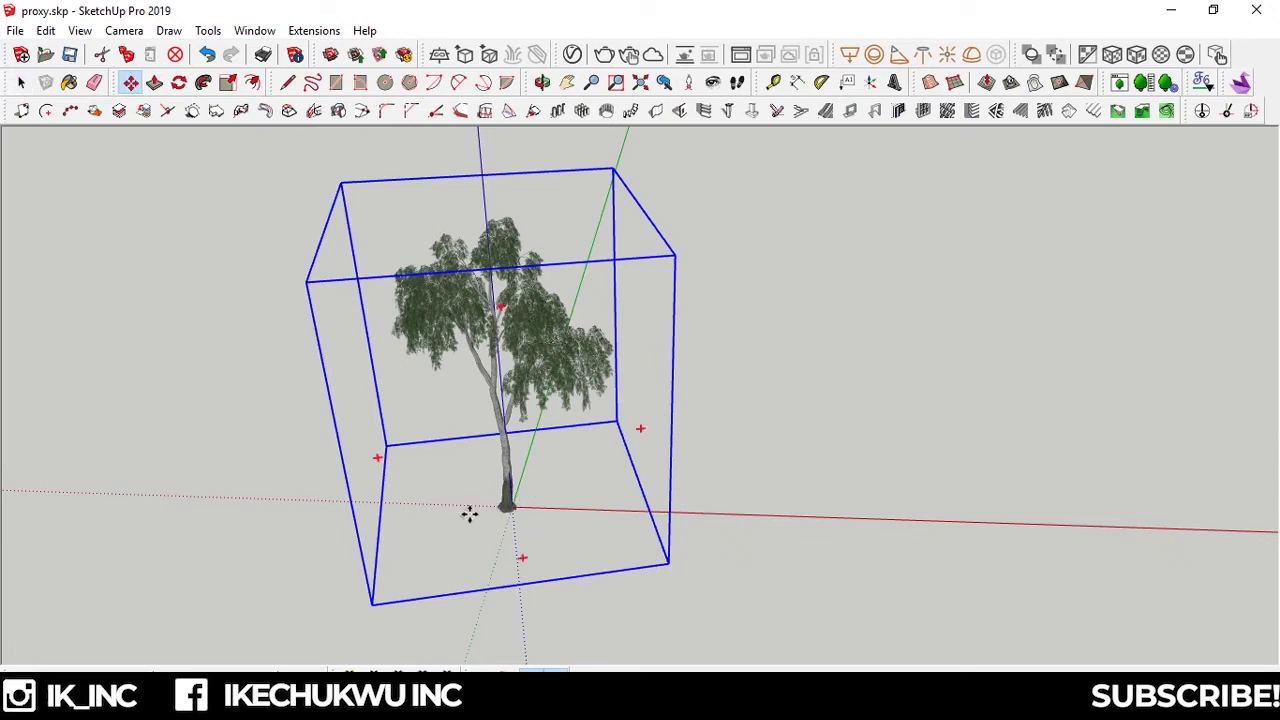
- Copy the tree along the red axis to stand beside the original
{"action": "left_click", "coordinate": [533, 513]}
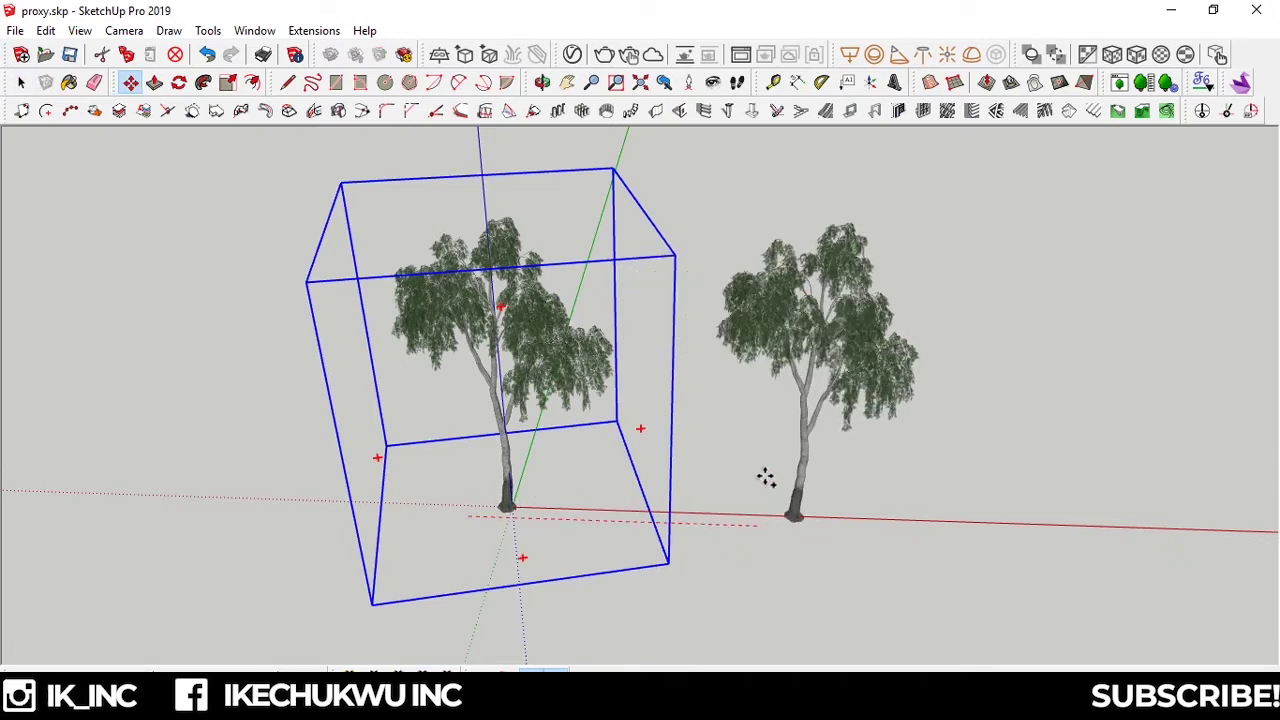
{"action": "left_click", "coordinate": [765, 478]}
{"action": "middle_click_drag", "start_coordinate": [780, 425], "coordinate": [697, 310]}
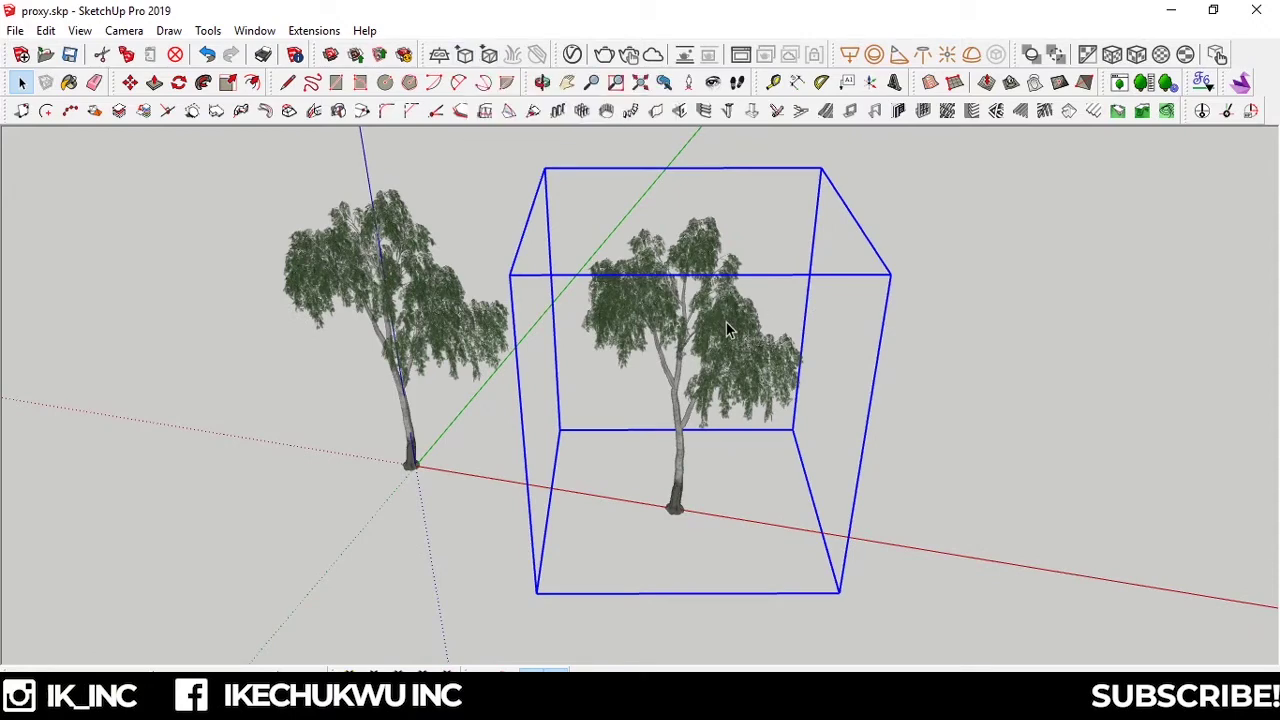
- Check the tree component's details and instance count, then close the side tray
{"action": "key", "text": "ctrl+shift+t"}
{"action": "left_click", "coordinate": [1050, 153]}
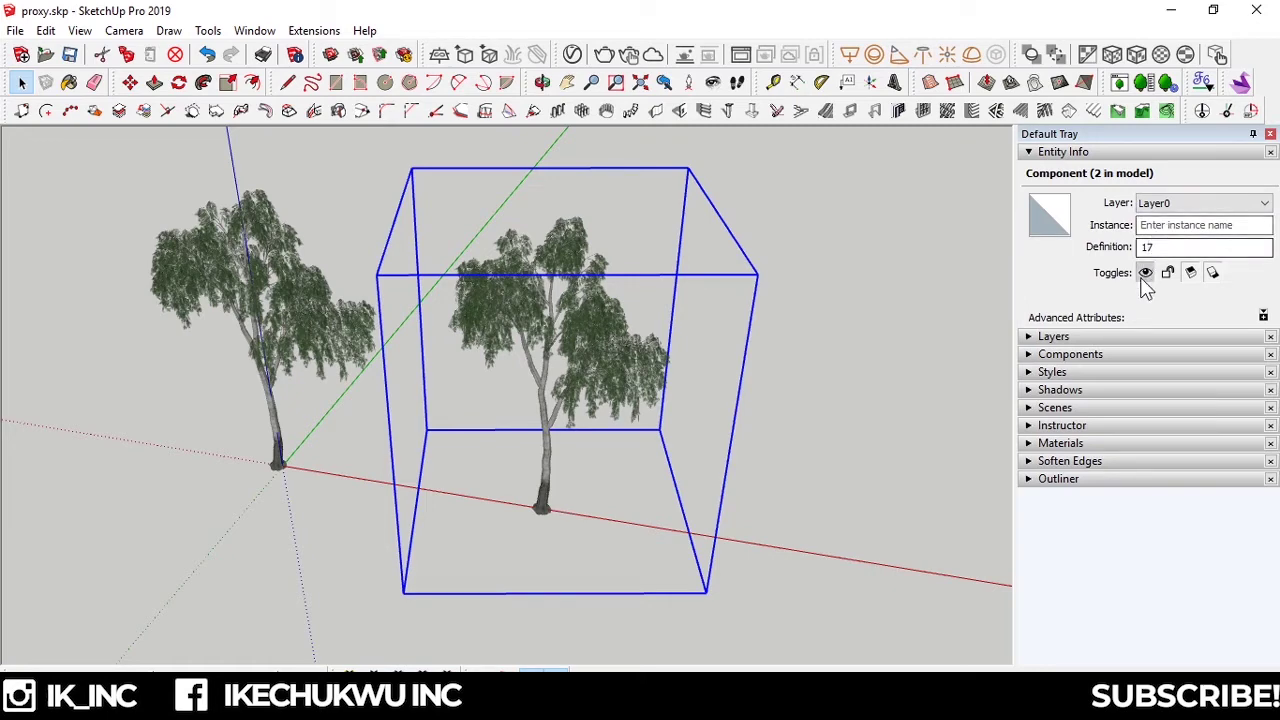
{"action": "left_click", "coordinate": [1125, 154]}
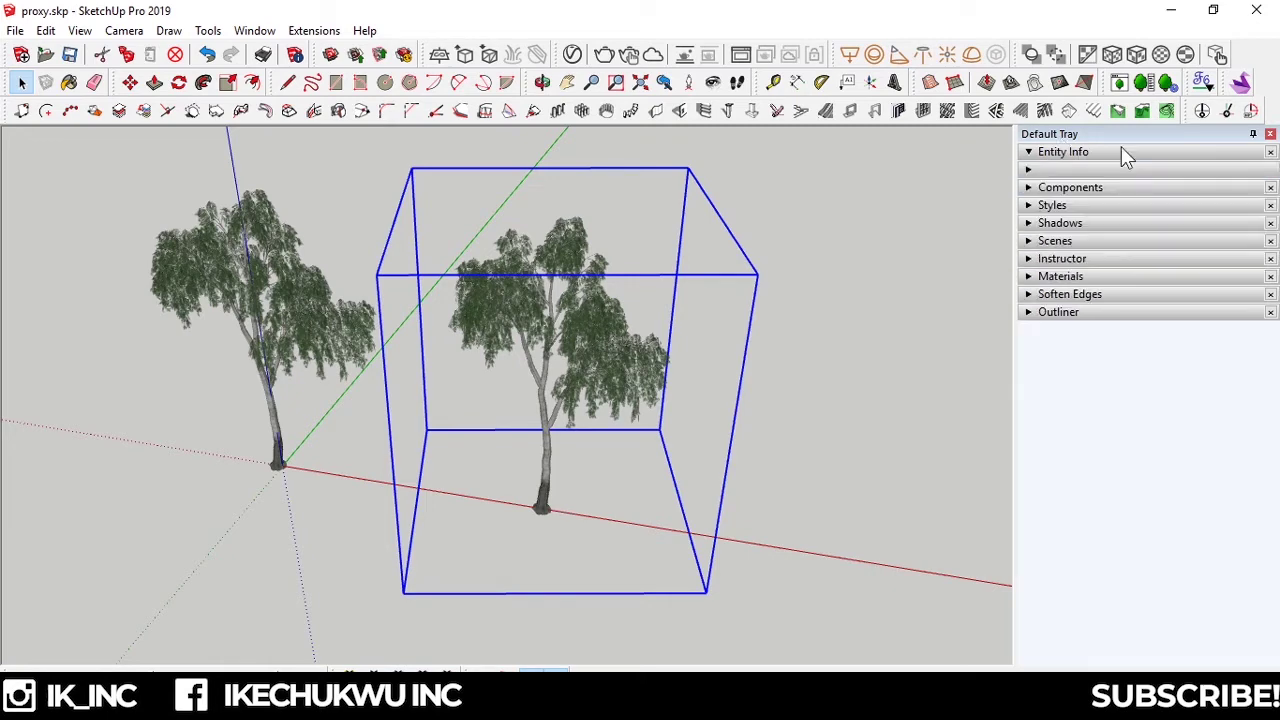
{"action": "left_click", "coordinate": [1270, 134]}
- Reselect the copied tree and zoom and pan to frame it
{"action": "right_click", "coordinate": [668, 296]}
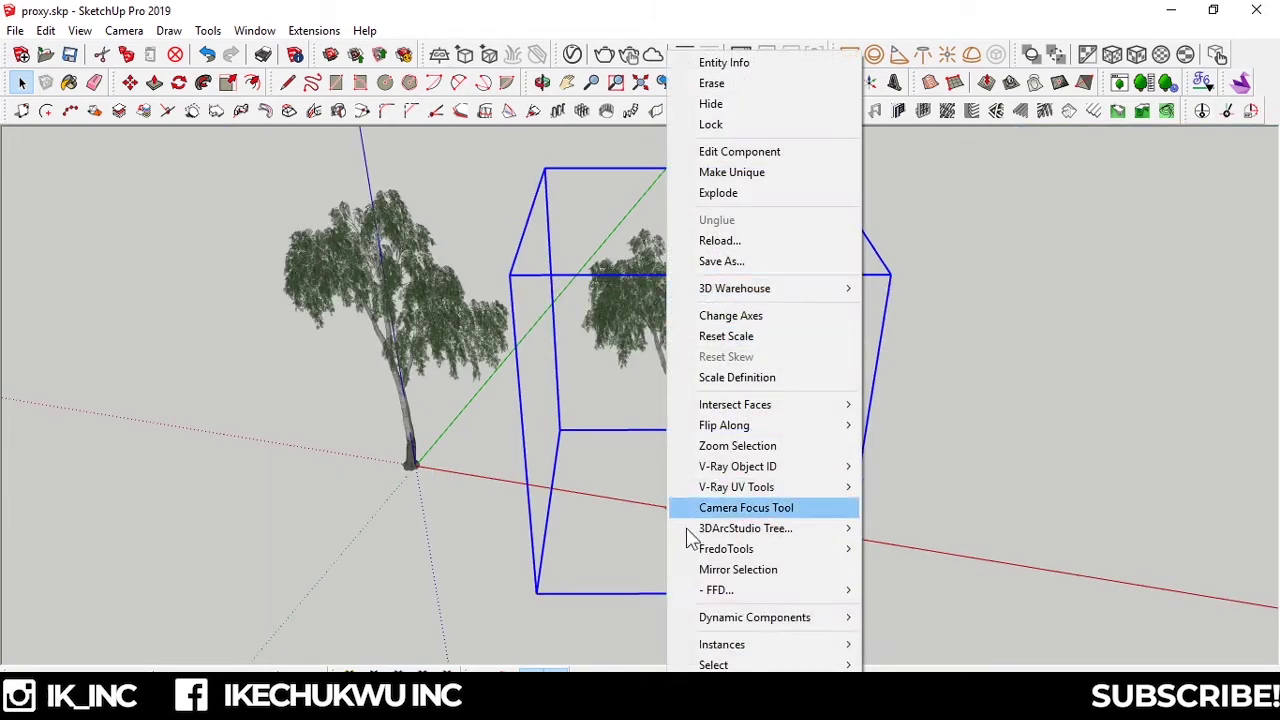
{"action": "left_click", "coordinate": [911, 380]}
{"action": "left_click", "coordinate": [668, 350]}
{"action": "scroll", "coordinate": [655, 300], "scroll_direction": "up", "scroll_amount": 5}
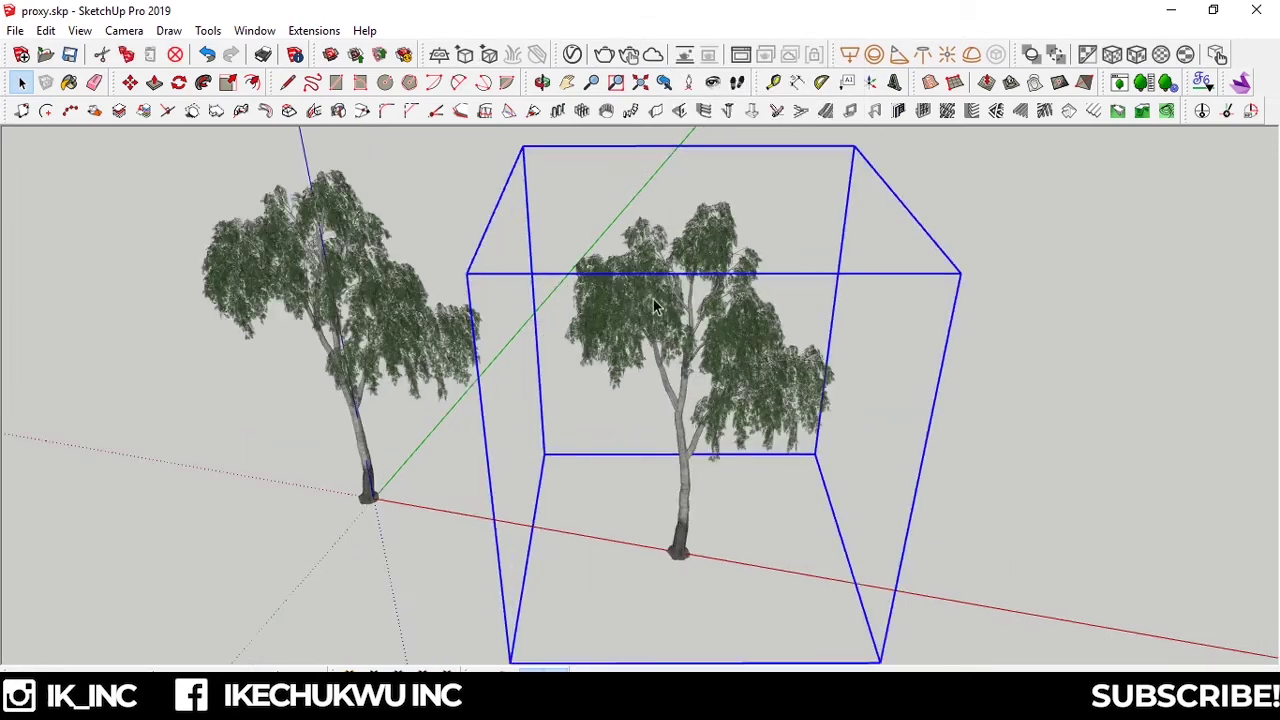
{"action": "scroll", "coordinate": [606, 365], "scroll_direction": "down", "scroll_amount": 5}
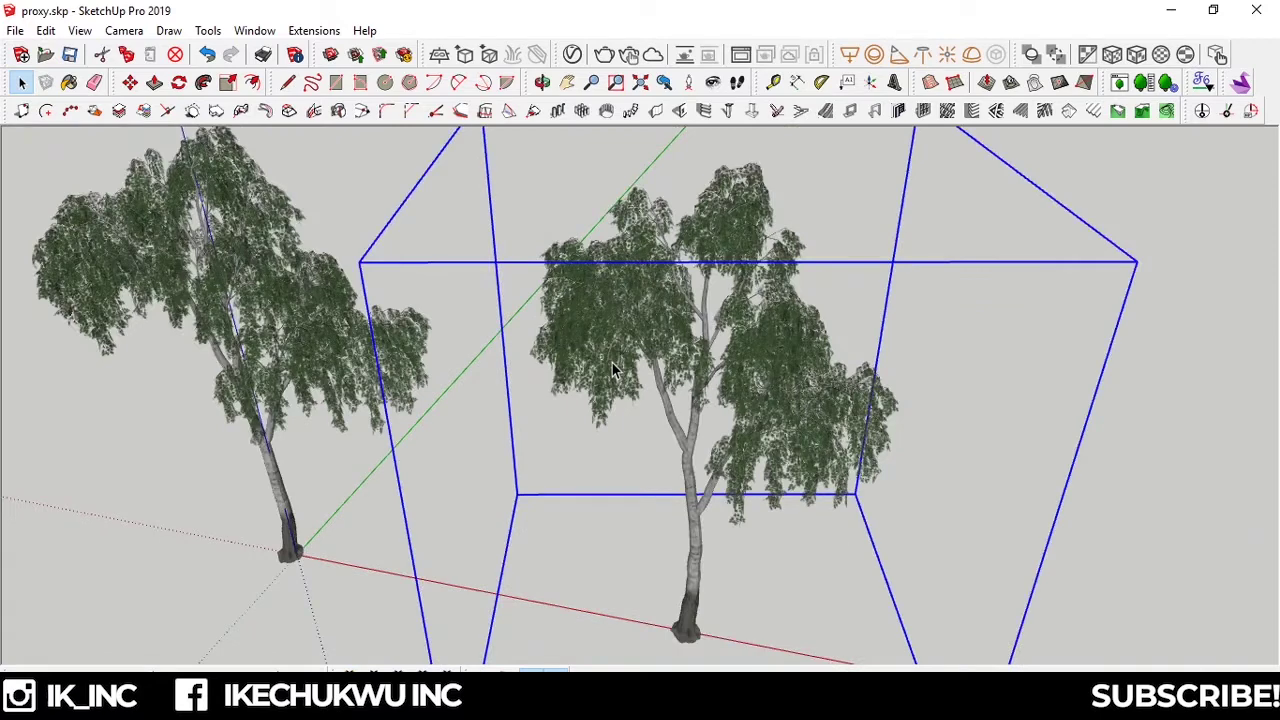
{"action": "key", "text": "h"}
{"action": "scroll", "coordinate": [606, 362], "scroll_direction": "down", "scroll_amount": 3}
{"action": "mouse_move", "coordinate": [606, 362]}
{"action": "middle_mouse_down"}
{"action": "mouse_move", "coordinate": [563, 366]}
{"action": "mouse_move", "coordinate": [646, 352]}
{"action": "mouse_move", "coordinate": [651, 363]}
{"action": "mouse_move", "coordinate": [543, 366]}
{"action": "mouse_move", "coordinate": [560, 395]}
{"action": "mouse_move", "coordinate": [571, 363]}
{"action": "mouse_move", "coordinate": [617, 337]}
{"action": "mouse_move", "coordinate": [592, 350]}
{"action": "middle_mouse_up"}
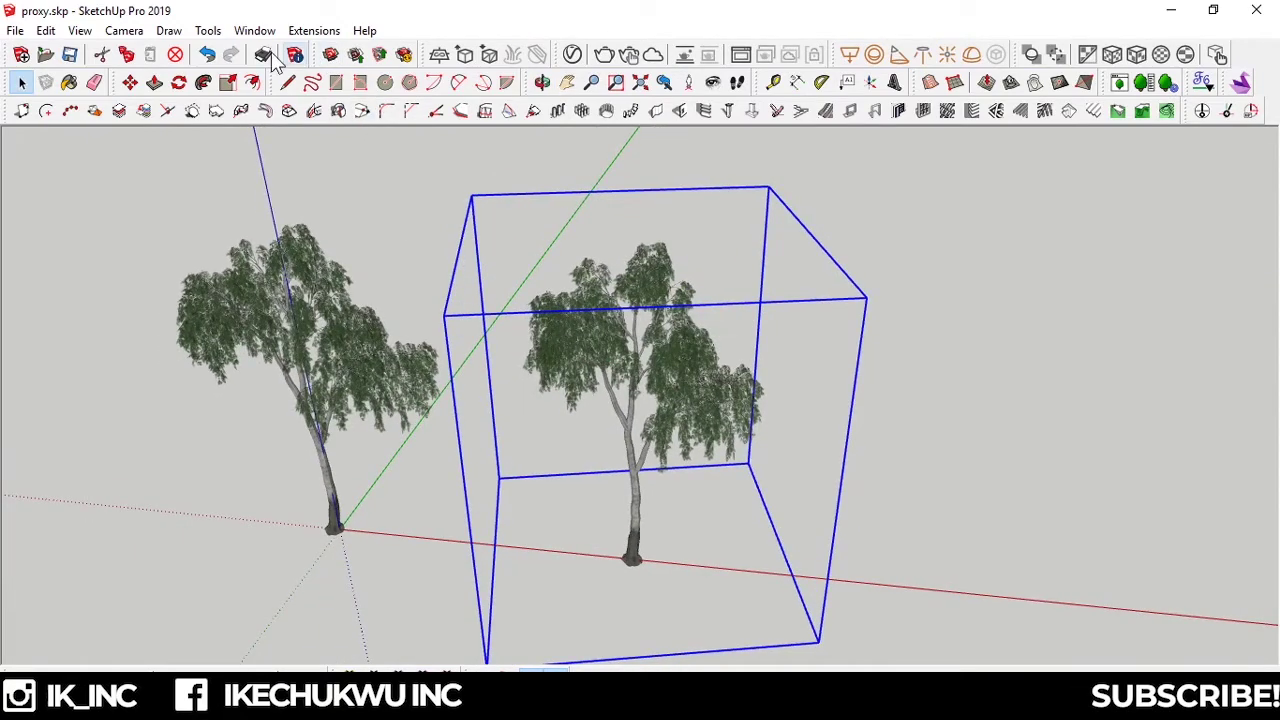
- Export the copied tree as a proxy to Documents\New folder with 6500 preview faces
{"action": "left_click", "coordinate": [463, 55]}
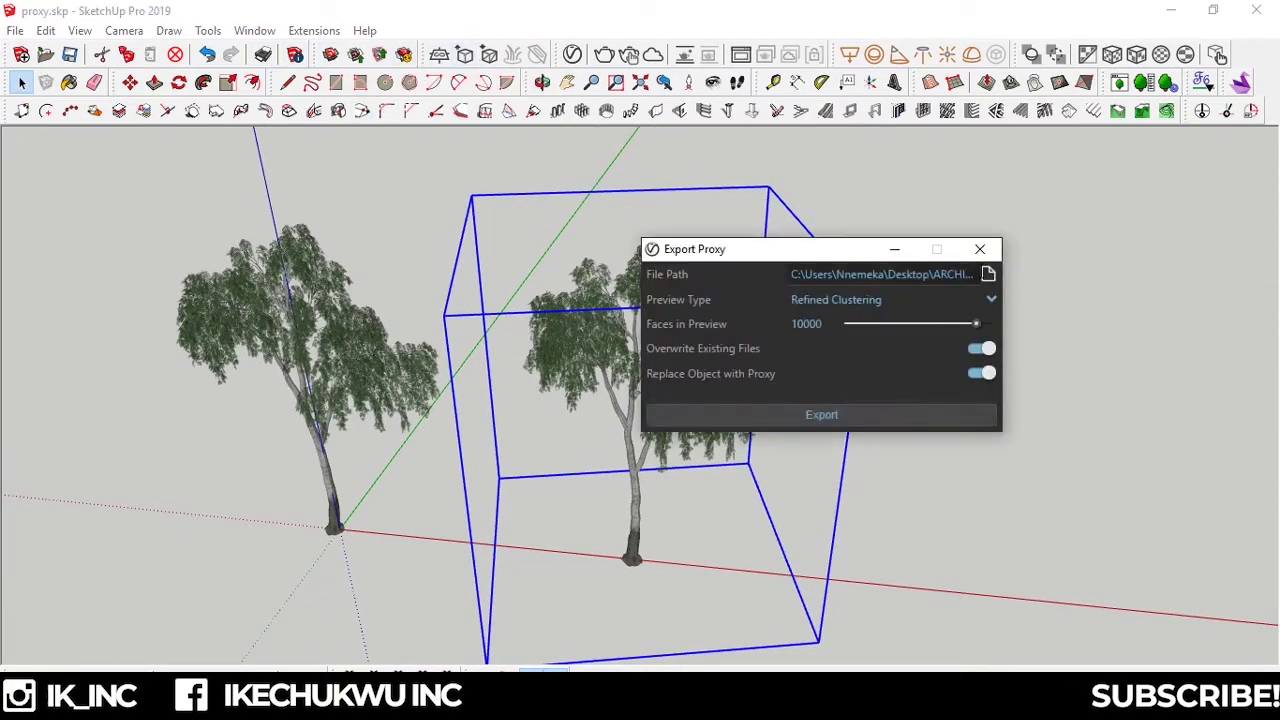
{"action": "left_click", "coordinate": [989, 273]}
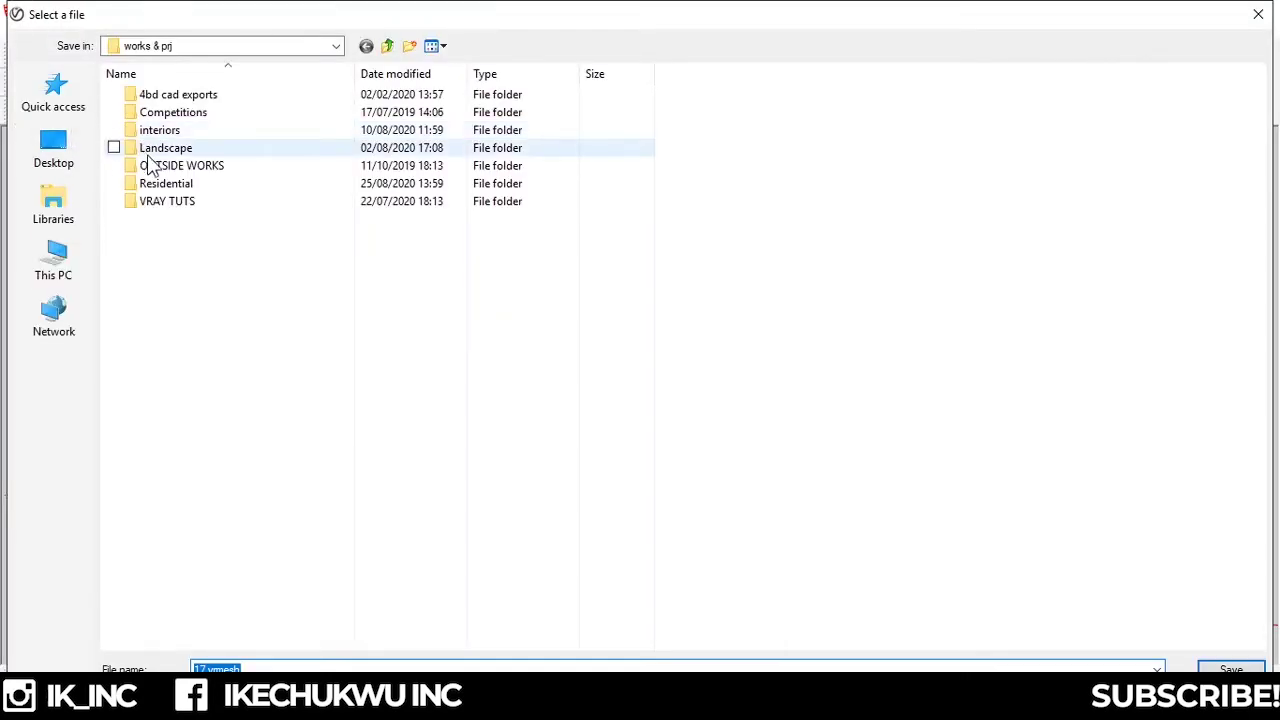
{"action": "left_click", "coordinate": [46, 260]}
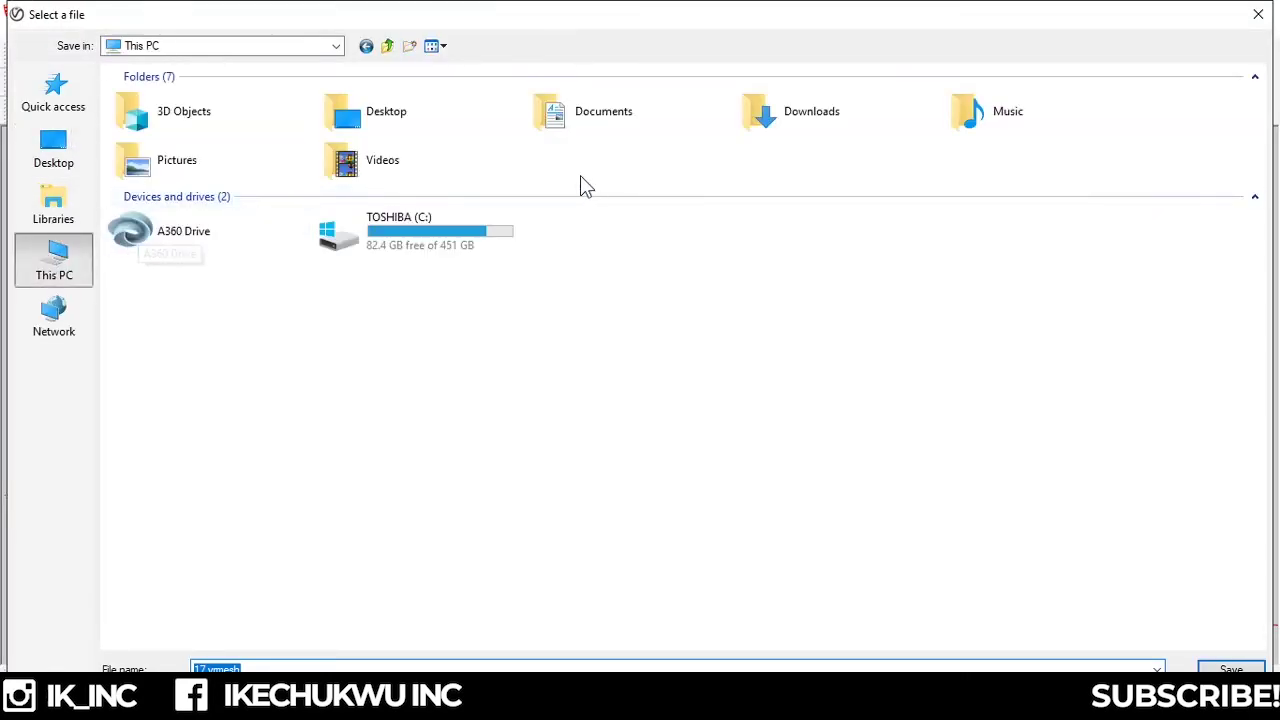
{"action": "double_click", "coordinate": [551, 129]}
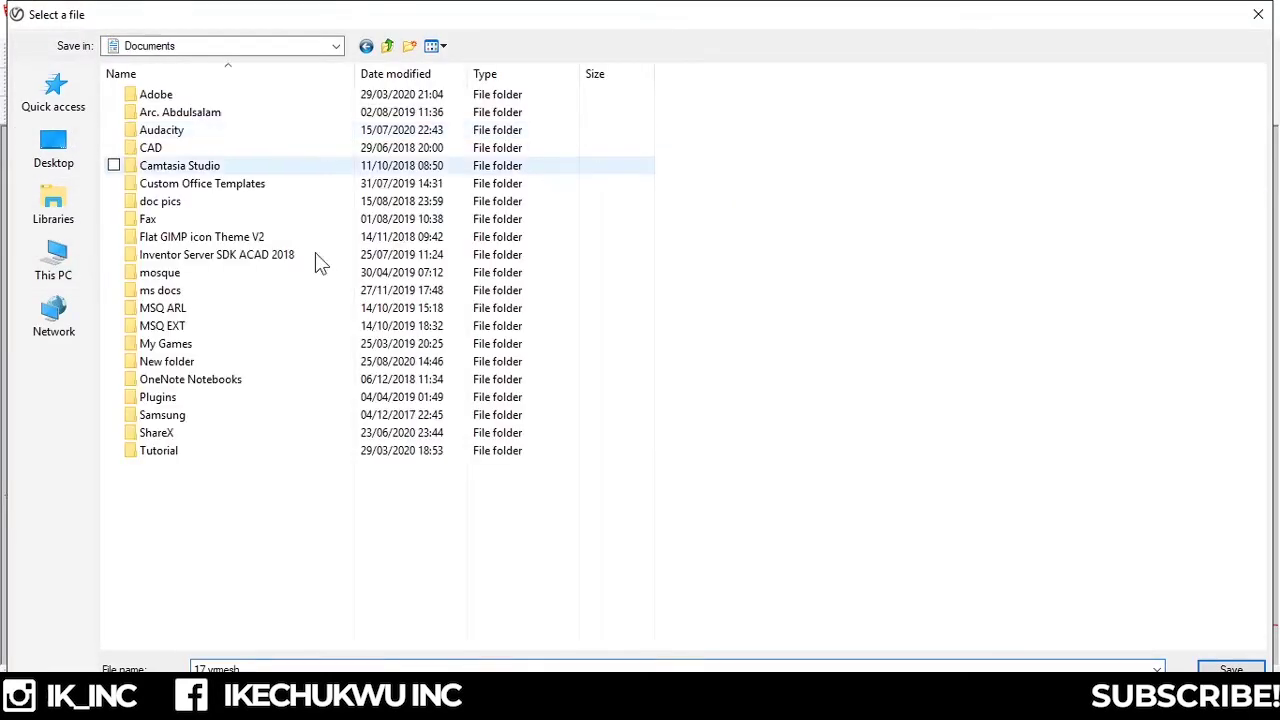
{"action": "double_click", "coordinate": [205, 361]}
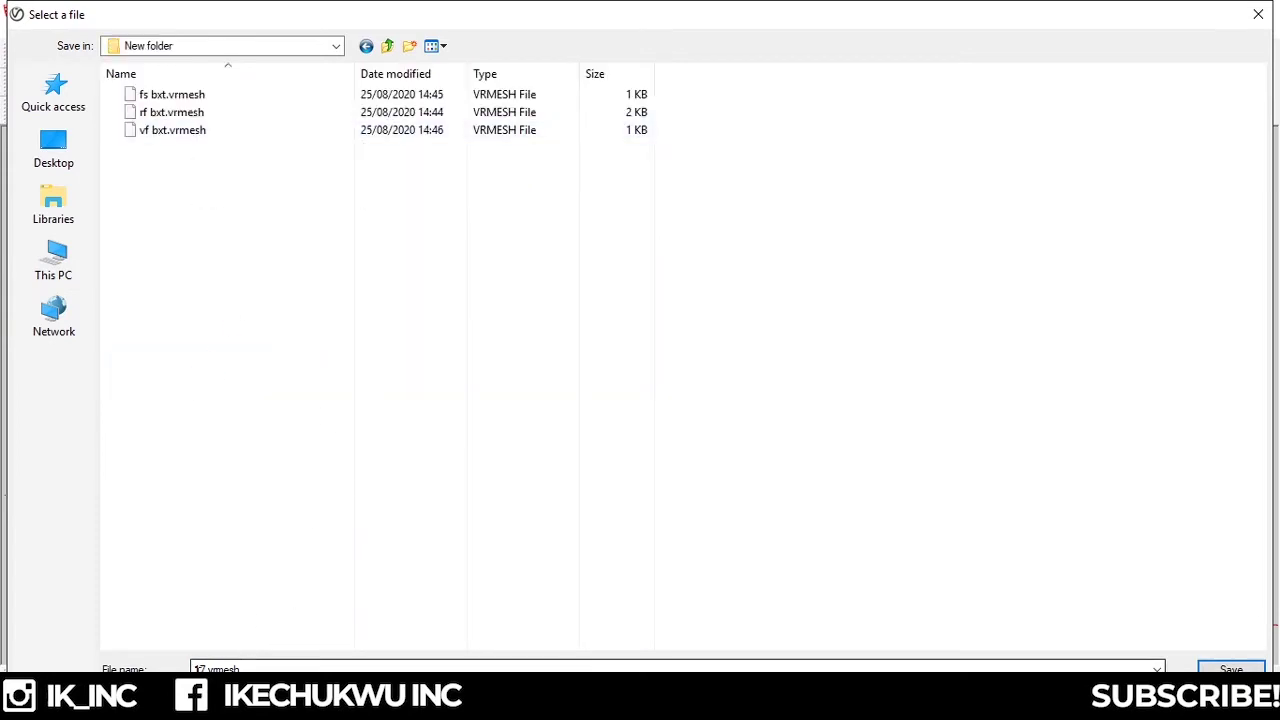
{"action": "left_click", "coordinate": [1228, 669]}
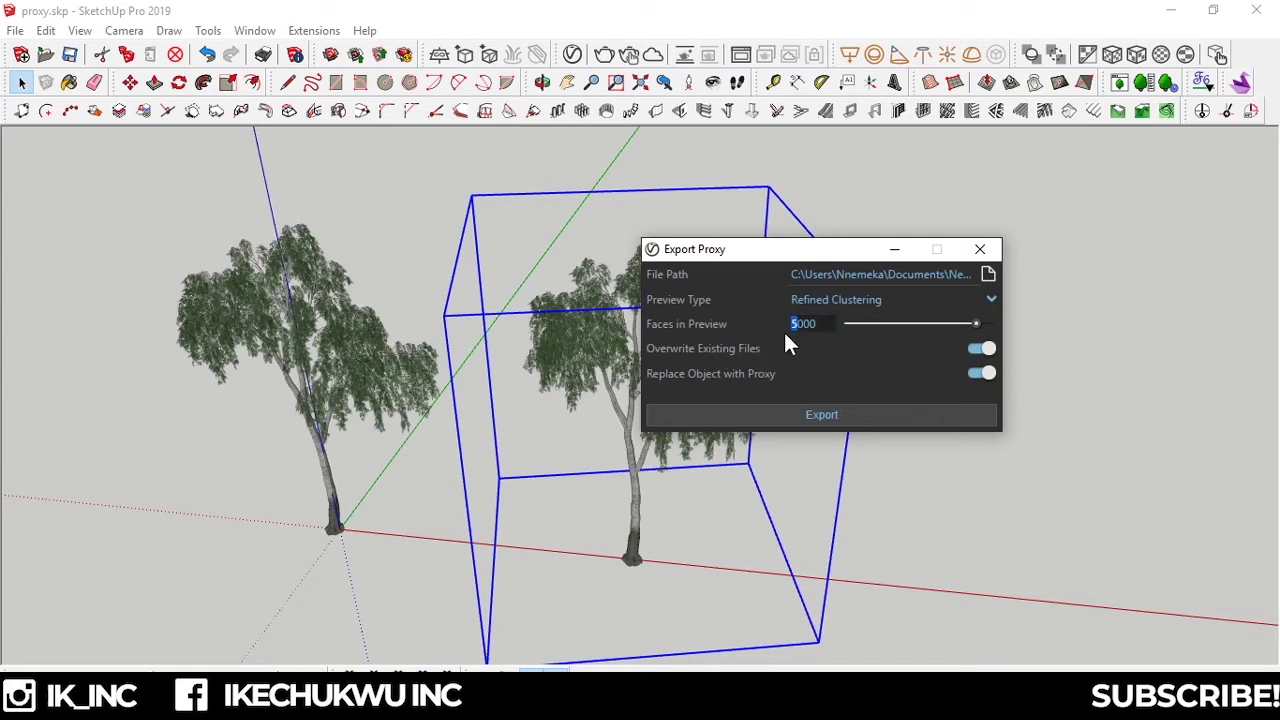
{"action": "type", "text": "6"}
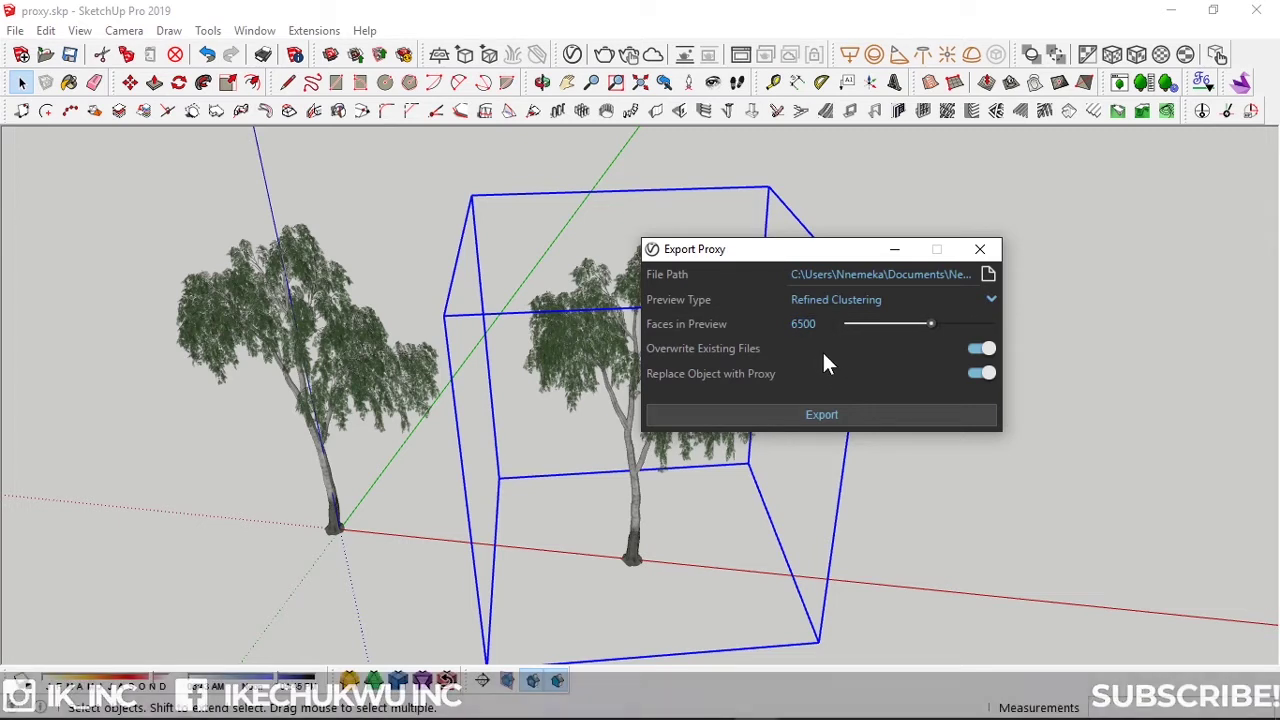
{"action": "left_click", "coordinate": [788, 420]}
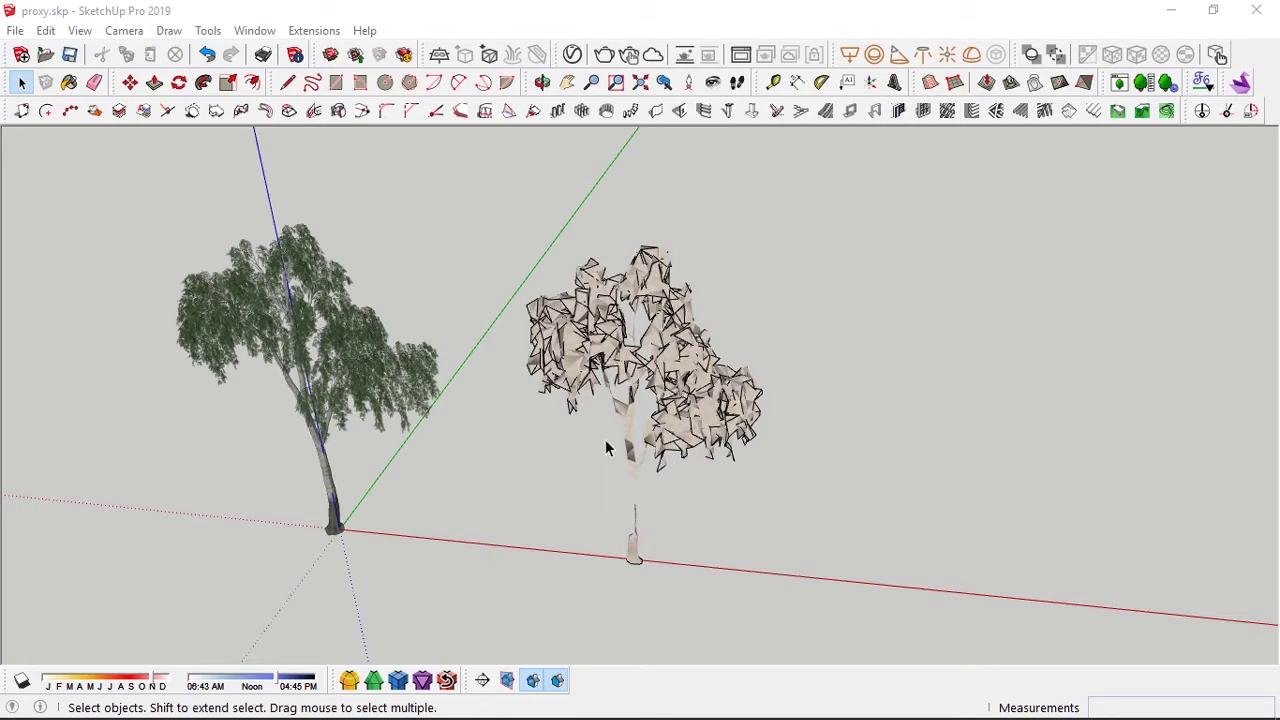
{"action": "middle_click_drag", "start_coordinate": [576, 440], "coordinate": [610, 208]}
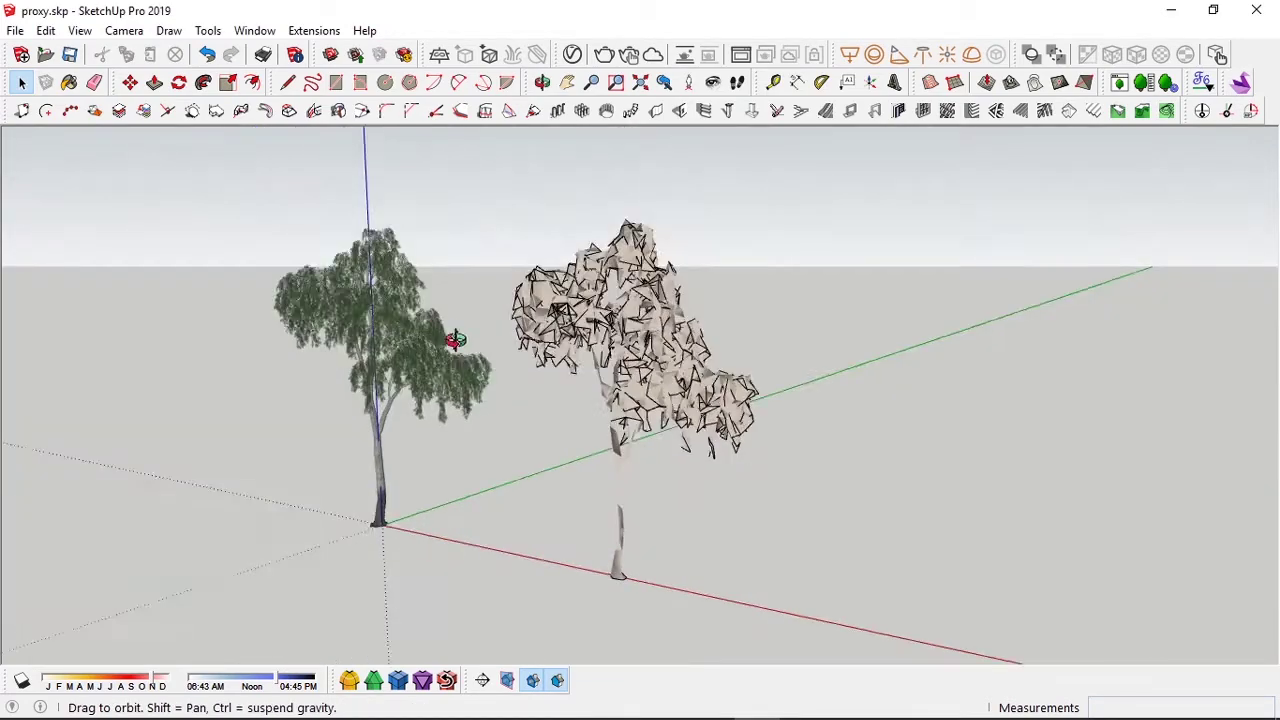
{"action": "middle_click_drag", "start_coordinate": [455, 340], "coordinate": [560, 280]}
{"action": "scroll", "coordinate": [645, 340], "scroll_direction": "up", "scroll_amount": 3}
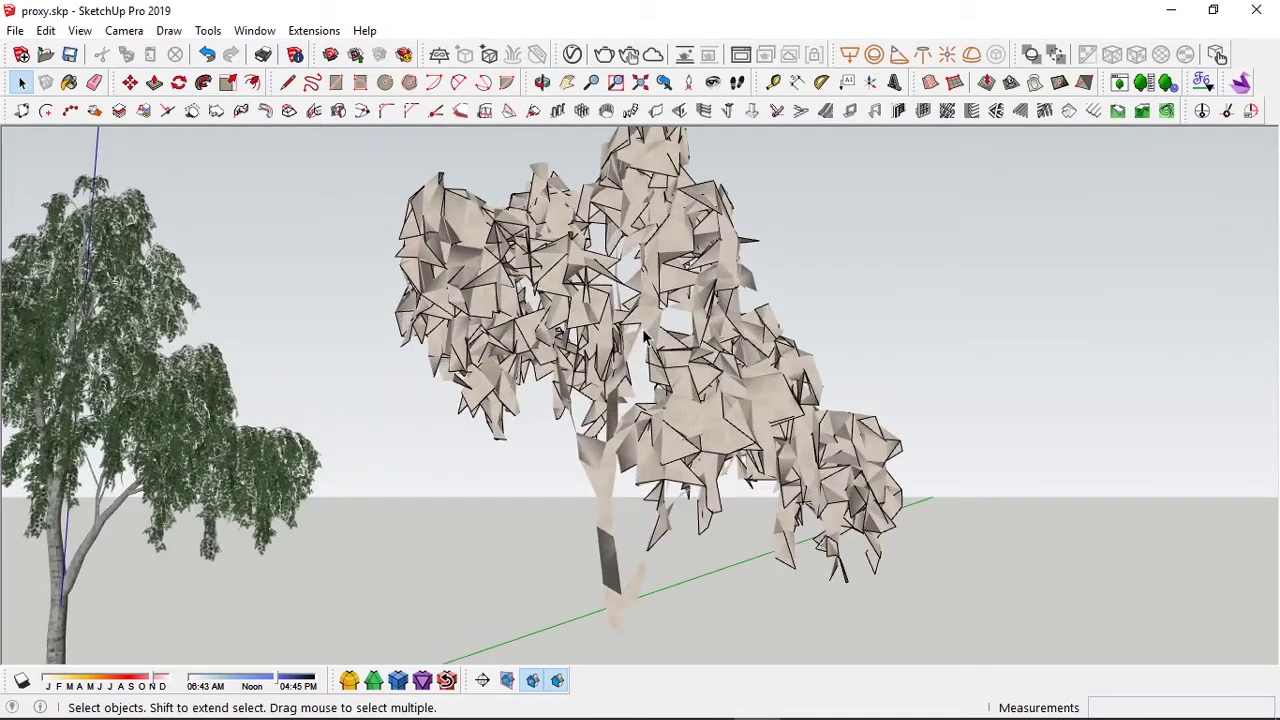
{"action": "scroll", "coordinate": [645, 333], "scroll_direction": "down", "scroll_amount": 3}
{"action": "middle_click_drag", "start_coordinate": [645, 333], "coordinate": [668, 373]}
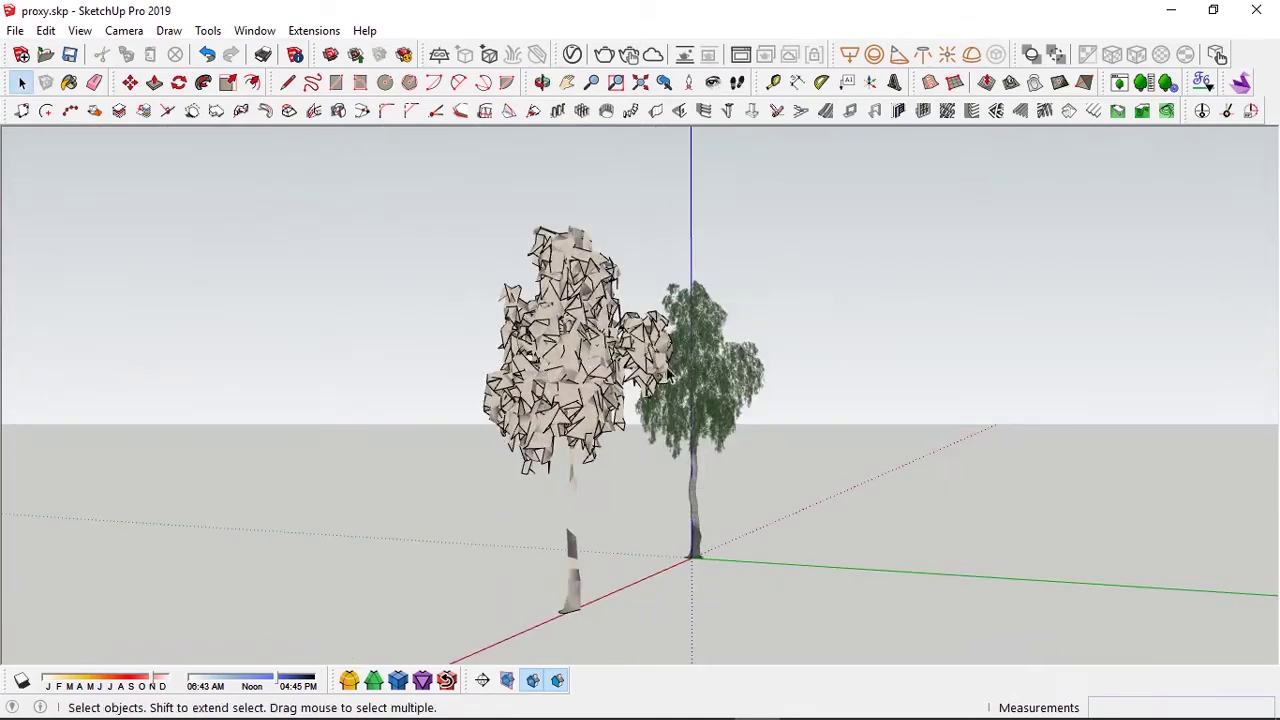
{"action": "middle_click_drag", "start_coordinate": [445, 370], "coordinate": [1053, 390]}
{"action": "middle_click_drag", "start_coordinate": [712, 368], "coordinate": [806, 332]}
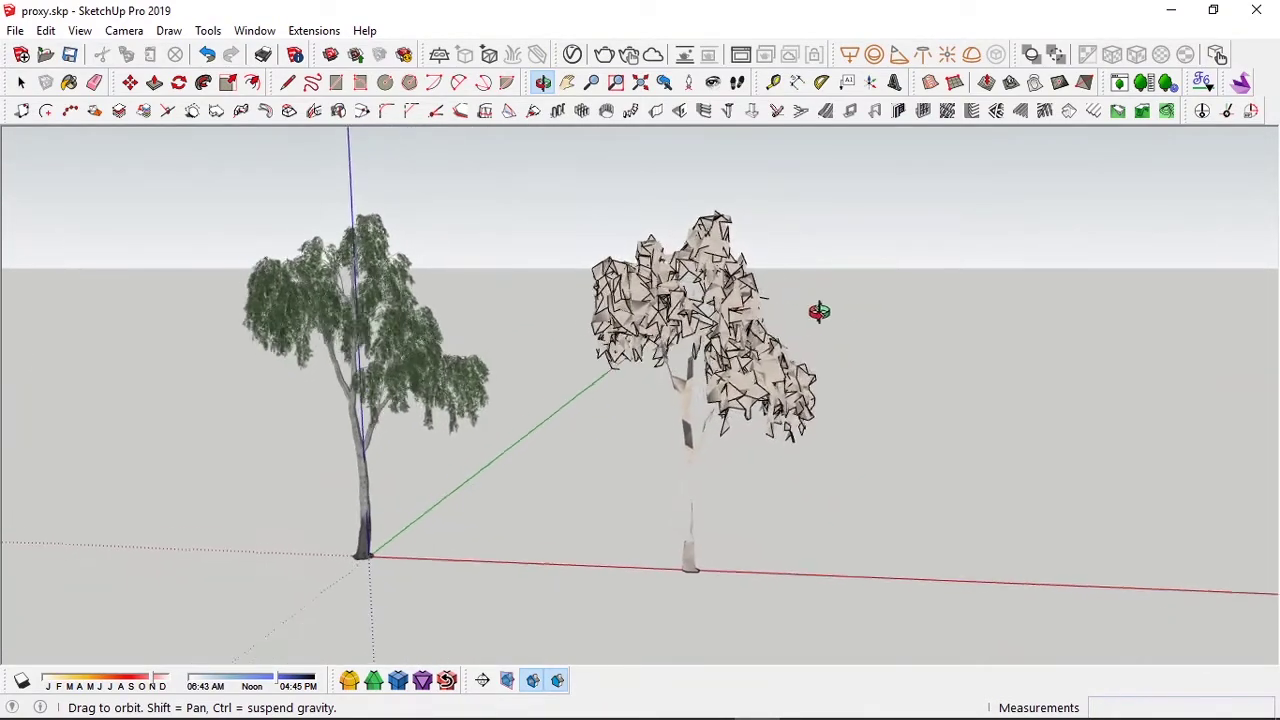
{"action": "middle_click_drag", "start_coordinate": [977, 312], "coordinate": [620, 315]}
{"action": "scroll", "coordinate": [720, 310], "scroll_direction": "up", "scroll_amount": 3}
{"action": "middle_click_drag", "start_coordinate": [720, 310], "coordinate": [560, 320]}
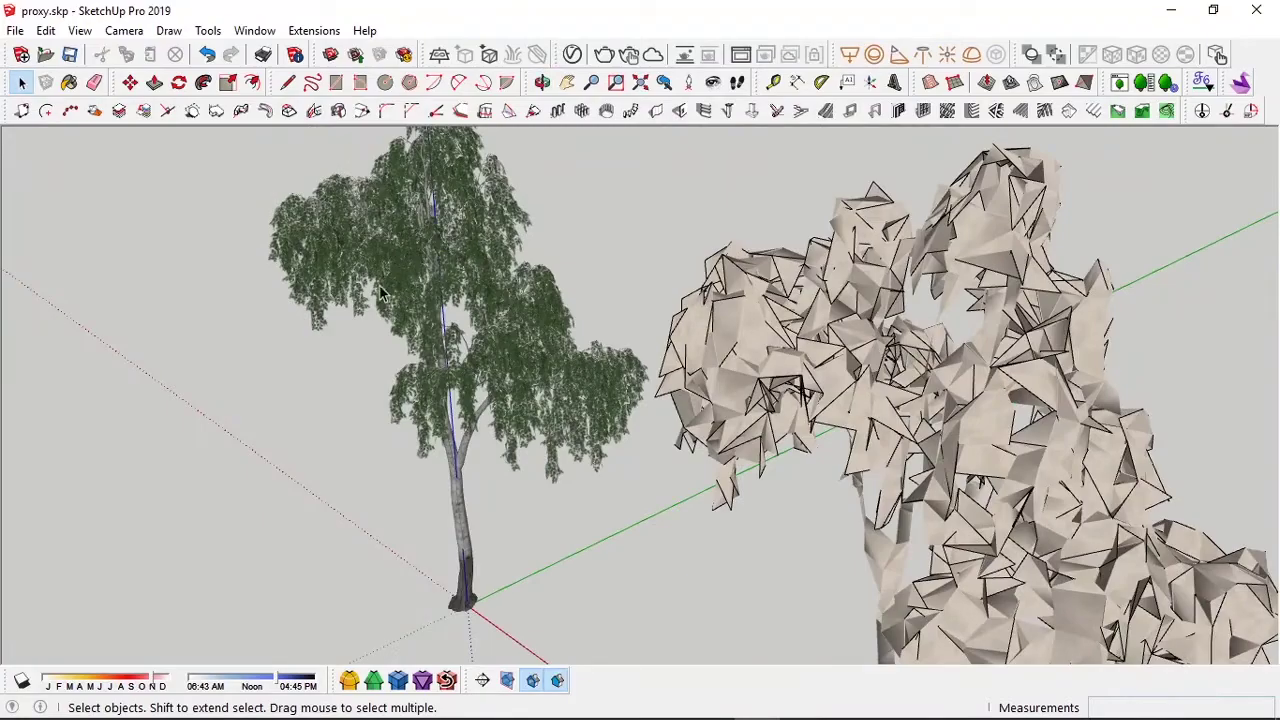
{"action": "scroll", "coordinate": [484, 290], "scroll_direction": "up", "scroll_amount": 4}
{"action": "middle_click_drag", "start_coordinate": [484, 290], "coordinate": [571, 340]}
{"action": "scroll", "coordinate": [570, 335], "scroll_direction": "up", "scroll_amount": 6}
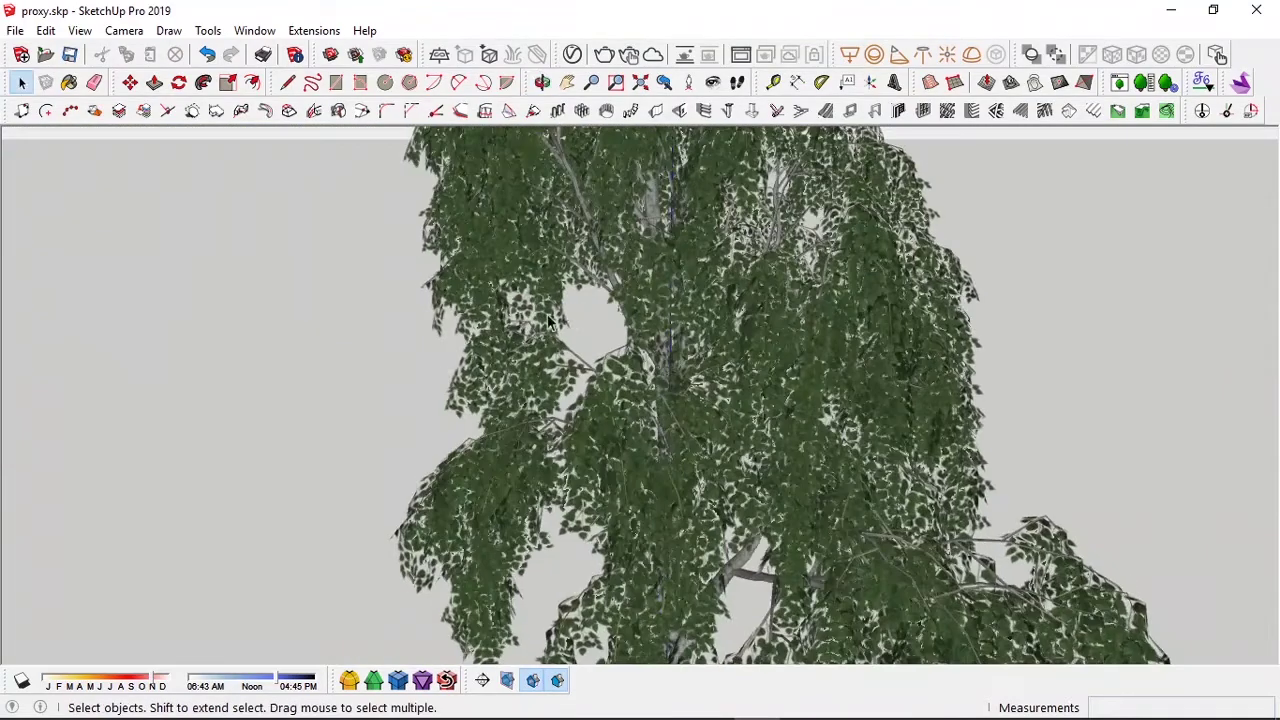
{"action": "scroll", "coordinate": [565, 341], "scroll_direction": "up", "scroll_amount": 2}
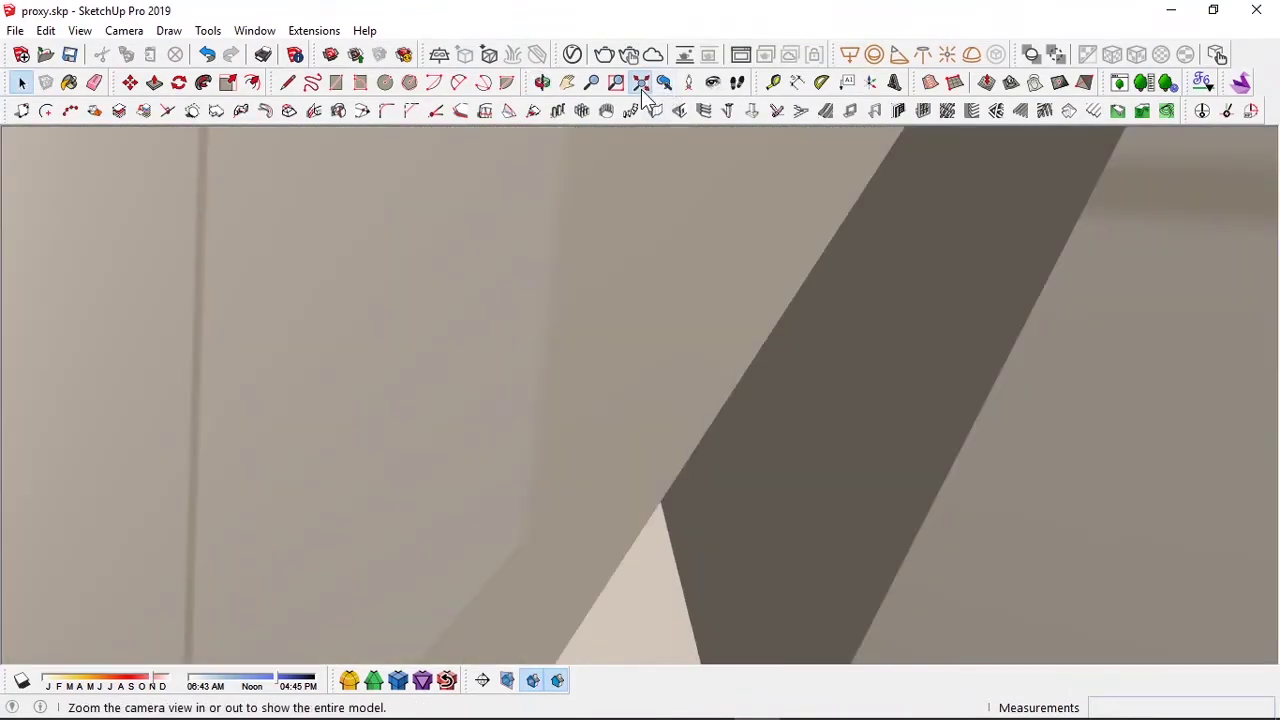
{"action": "left_click", "coordinate": [641, 82]}
{"action": "middle_click_drag", "start_coordinate": [900, 400], "coordinate": [933, 360]}
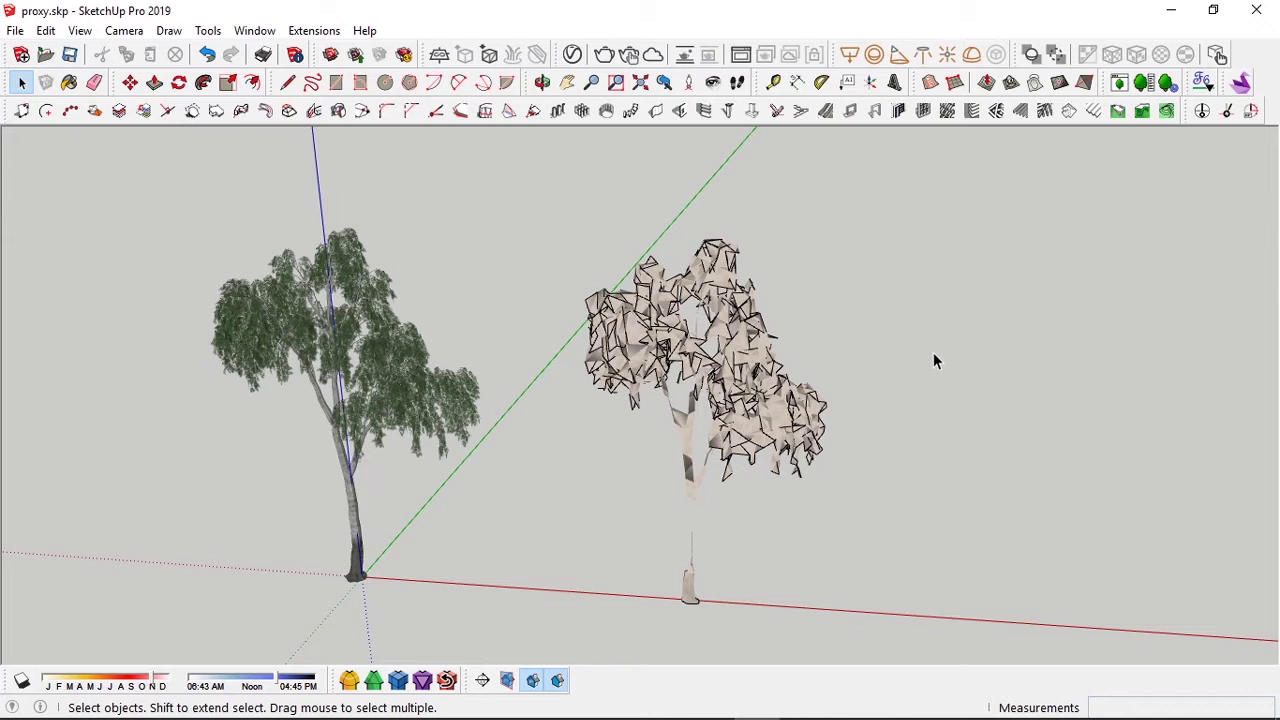
{"action": "left_click", "coordinate": [379, 375]}
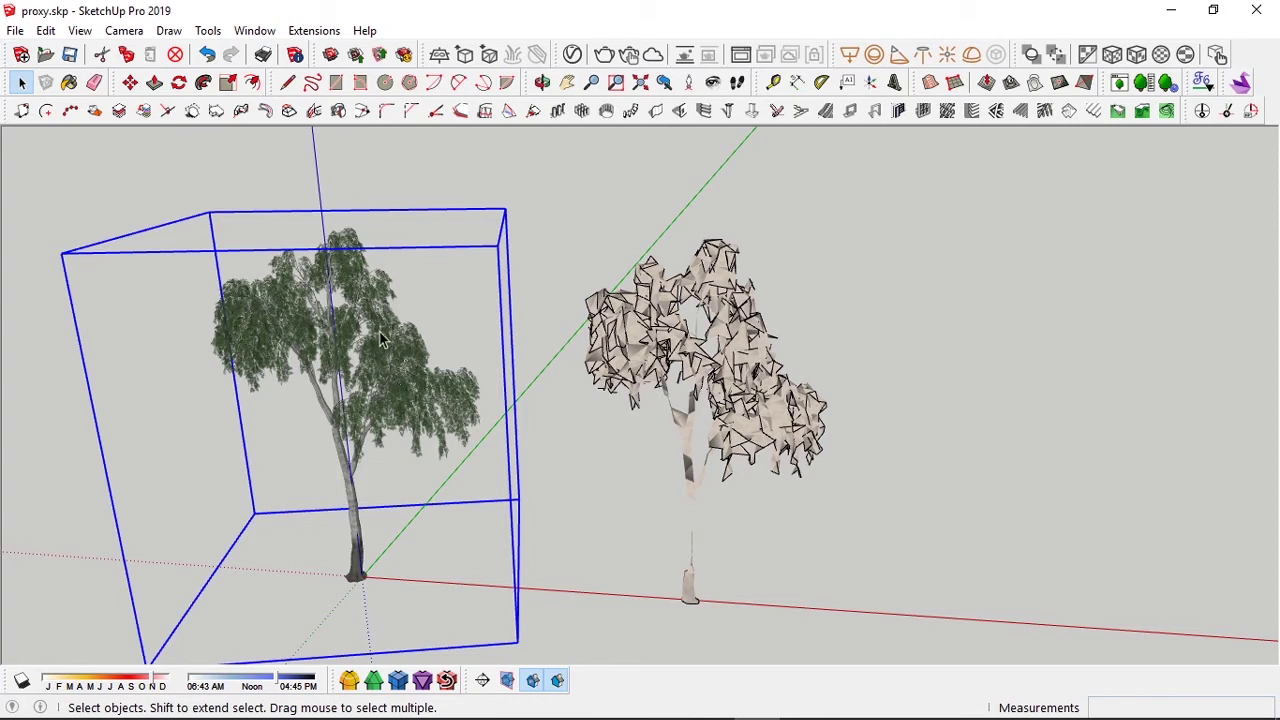
- Cancel a stray copy of the original tree and select the proxy tree on the right
{"action": "middle_click_drag", "start_coordinate": [392, 365], "coordinate": [358, 453]}
{"action": "key", "text": "ctrl"}
{"action": "left_click", "coordinate": [318, 528]}
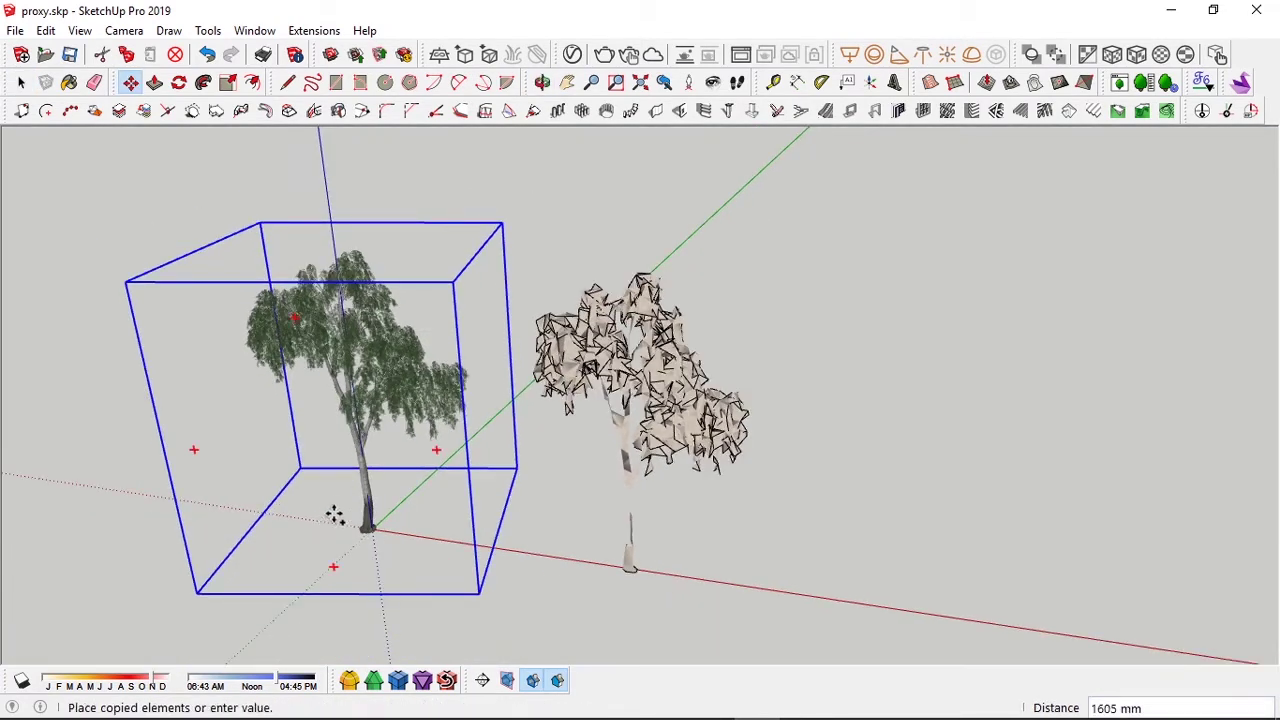
{"action": "key", "text": "Escape"}
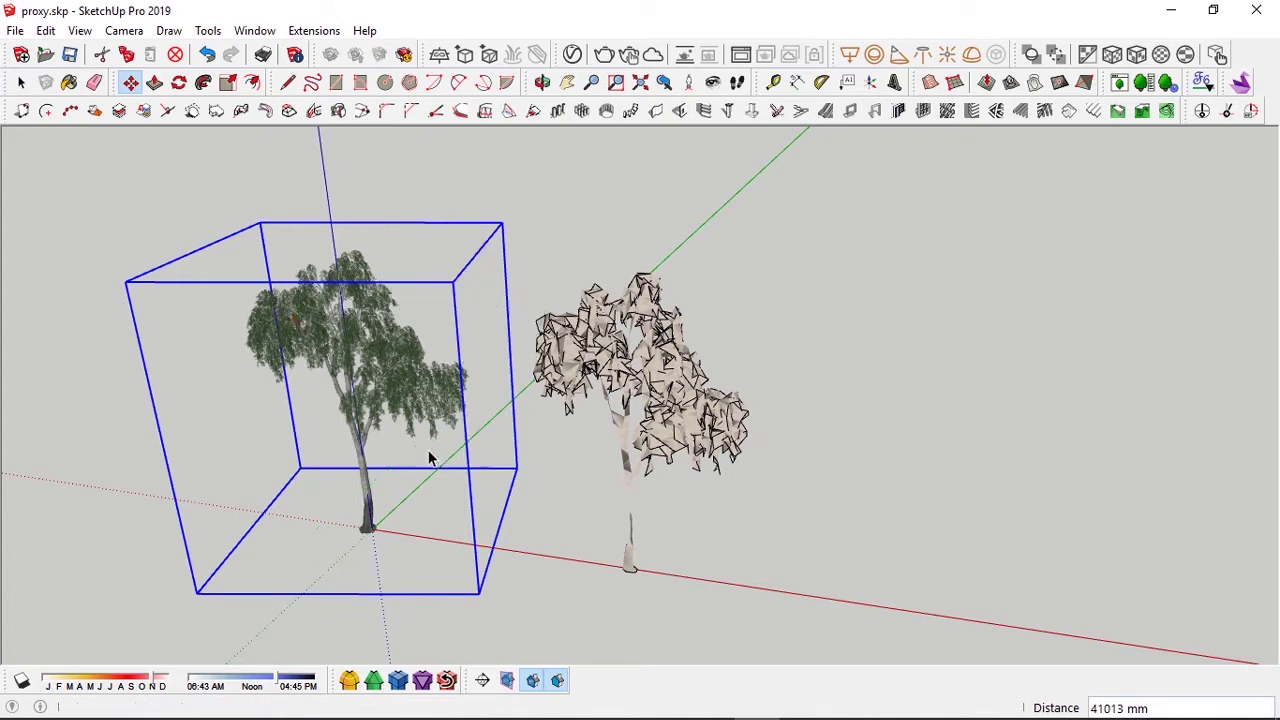
{"action": "key", "text": "space"}
{"action": "middle_click_drag", "start_coordinate": [404, 456], "coordinate": [669, 414]}
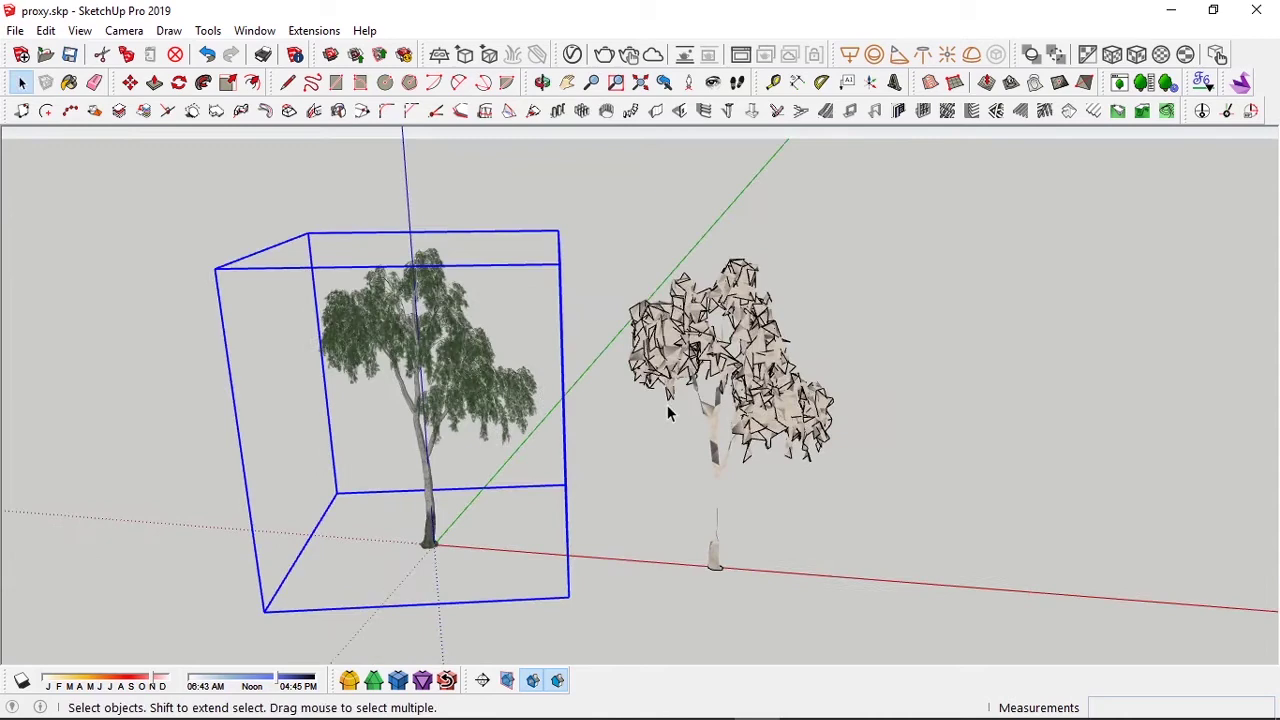
{"action": "left_click", "coordinate": [690, 350]}
{"action": "middle_click_drag", "start_coordinate": [690, 350], "coordinate": [473, 477]}
{"action": "scroll", "coordinate": [536, 449], "scroll_direction": "down", "scroll_amount": 2}
- Copy the proxy tree to the right with Move and Ctrl, undoing a misplaced first copy
{"action": "left_click", "coordinate": [428, 550]}
{"action": "key", "text": "ctrl"}
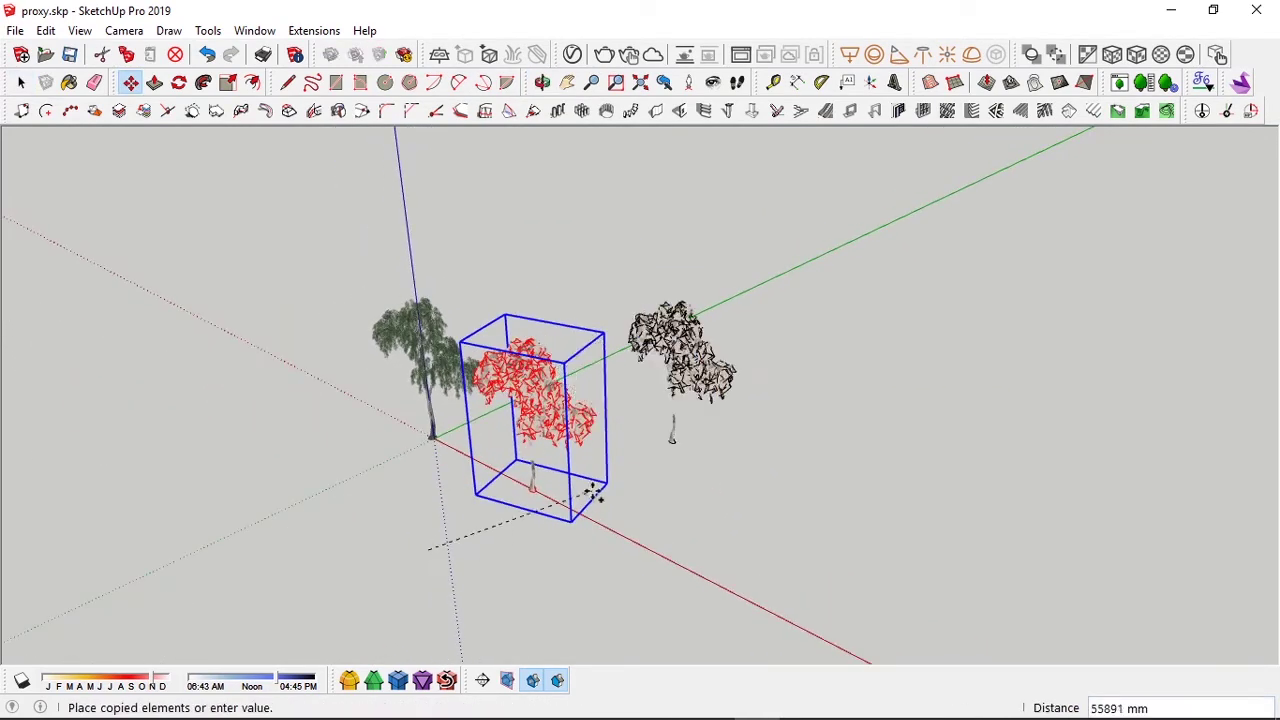
{"action": "left_click", "coordinate": [552, 540]}
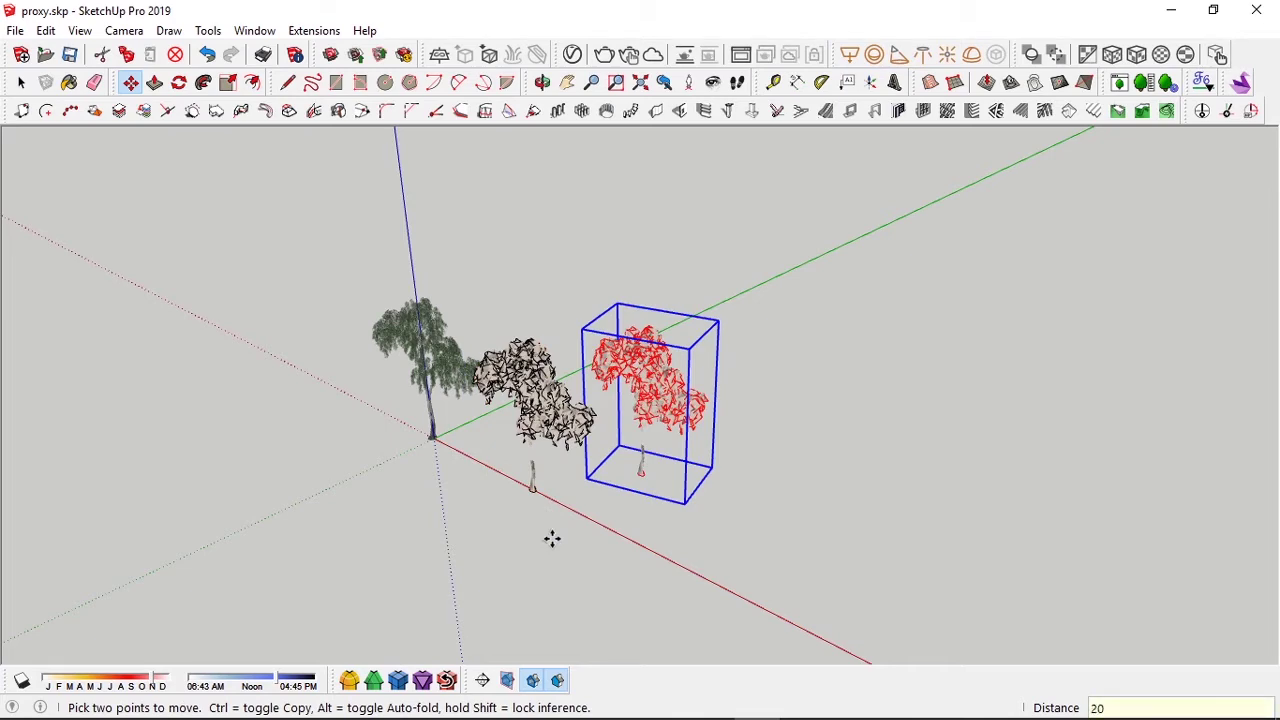
{"action": "key", "text": "ctrl+z"}
{"action": "key", "text": "space"}
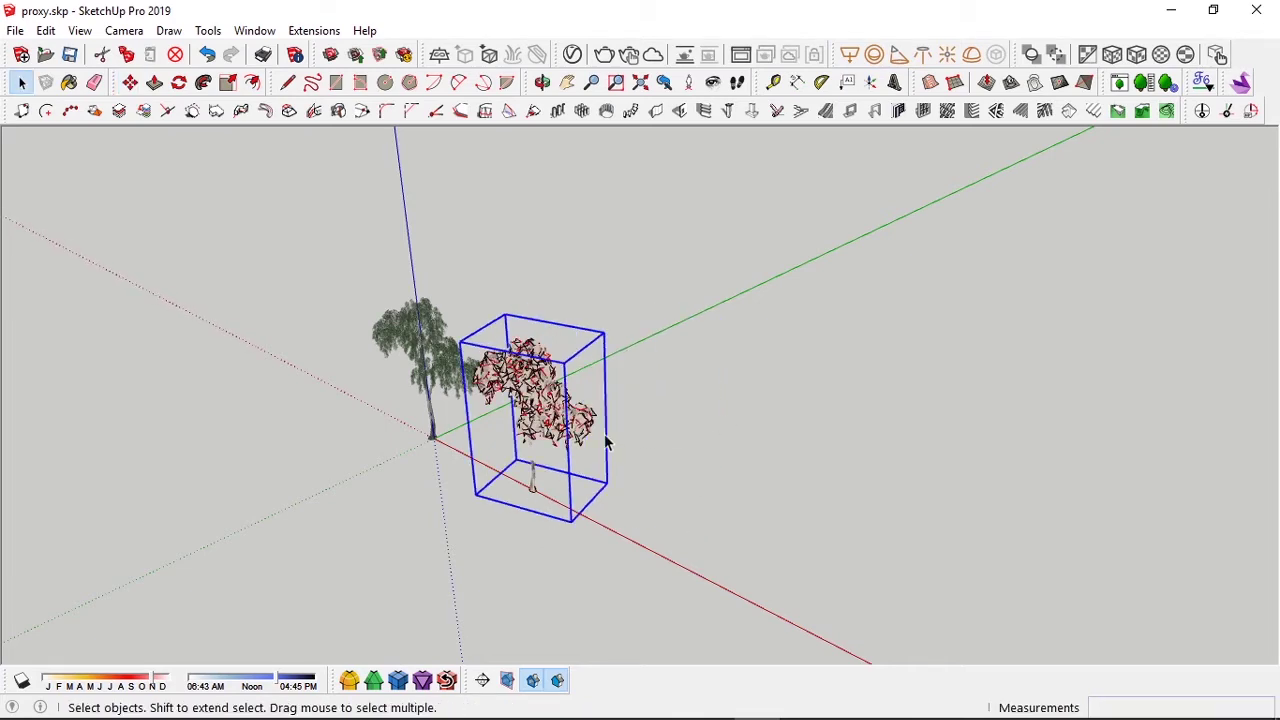
{"action": "middle_click_drag", "start_coordinate": [606, 443], "coordinate": [520, 455]}
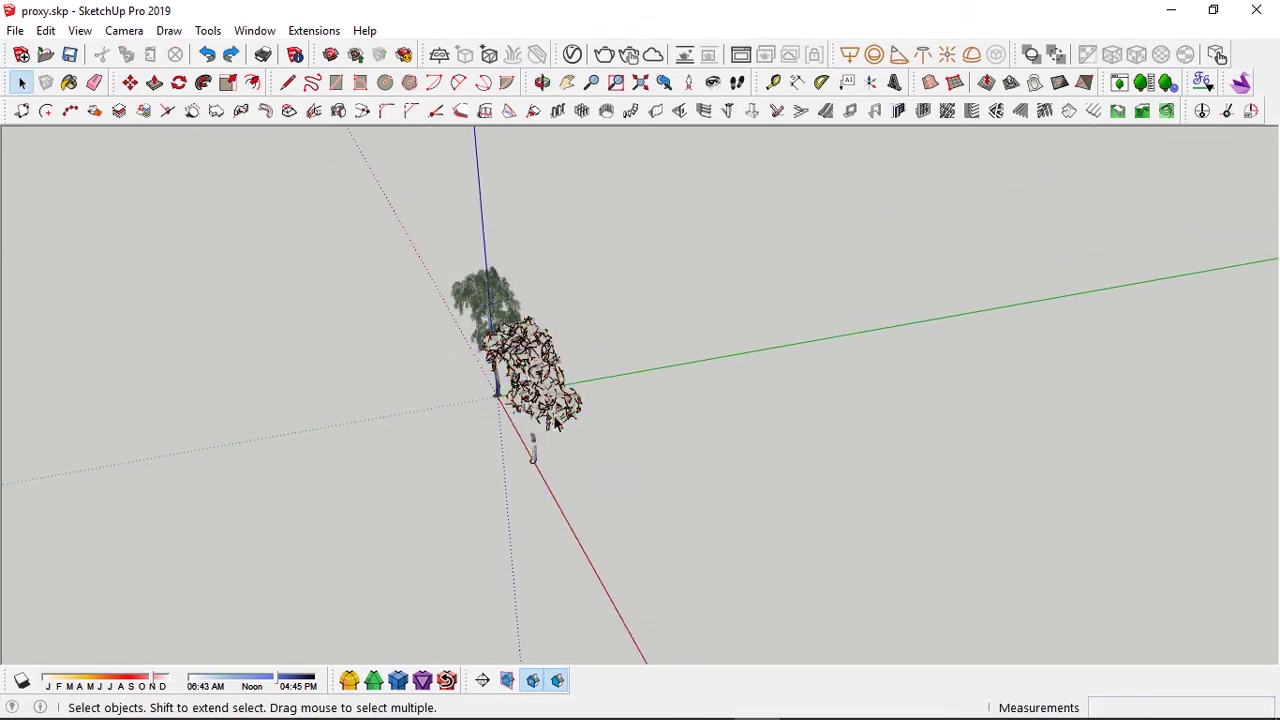
{"action": "key", "text": "ctrl"}
{"action": "left_click", "coordinate": [436, 536]}
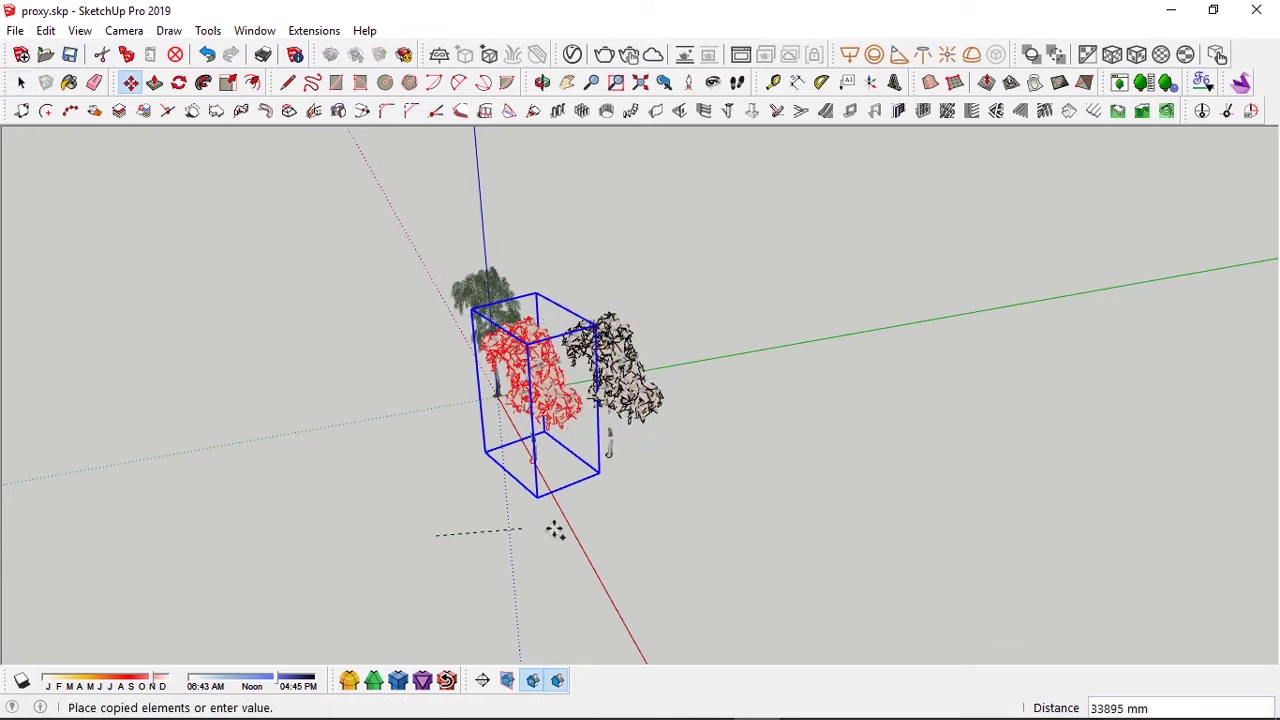
{"action": "left_click", "coordinate": [568, 530]}
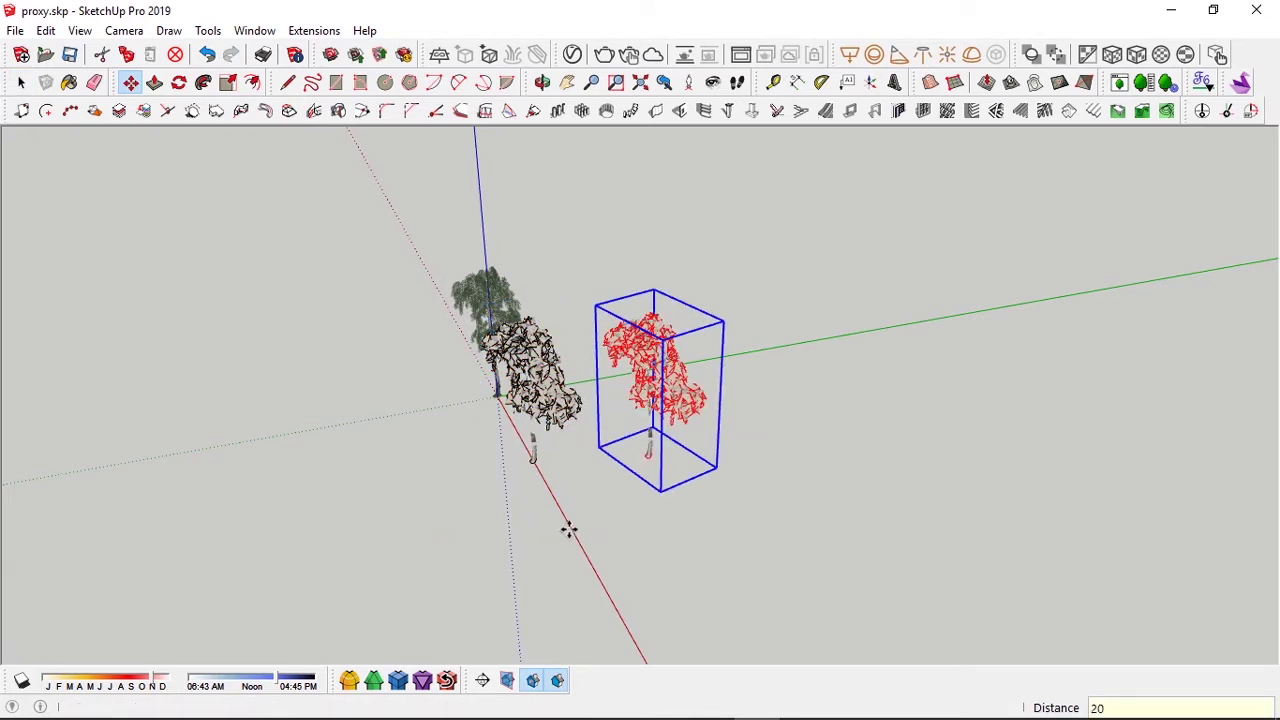
{"action": "key", "text": "Return"}
{"action": "key", "text": "space"}
- Place a second spaced proxy copy to the right and cancel a stray extra copy
{"action": "middle_click_drag", "start_coordinate": [573, 441], "coordinate": [652, 389]}
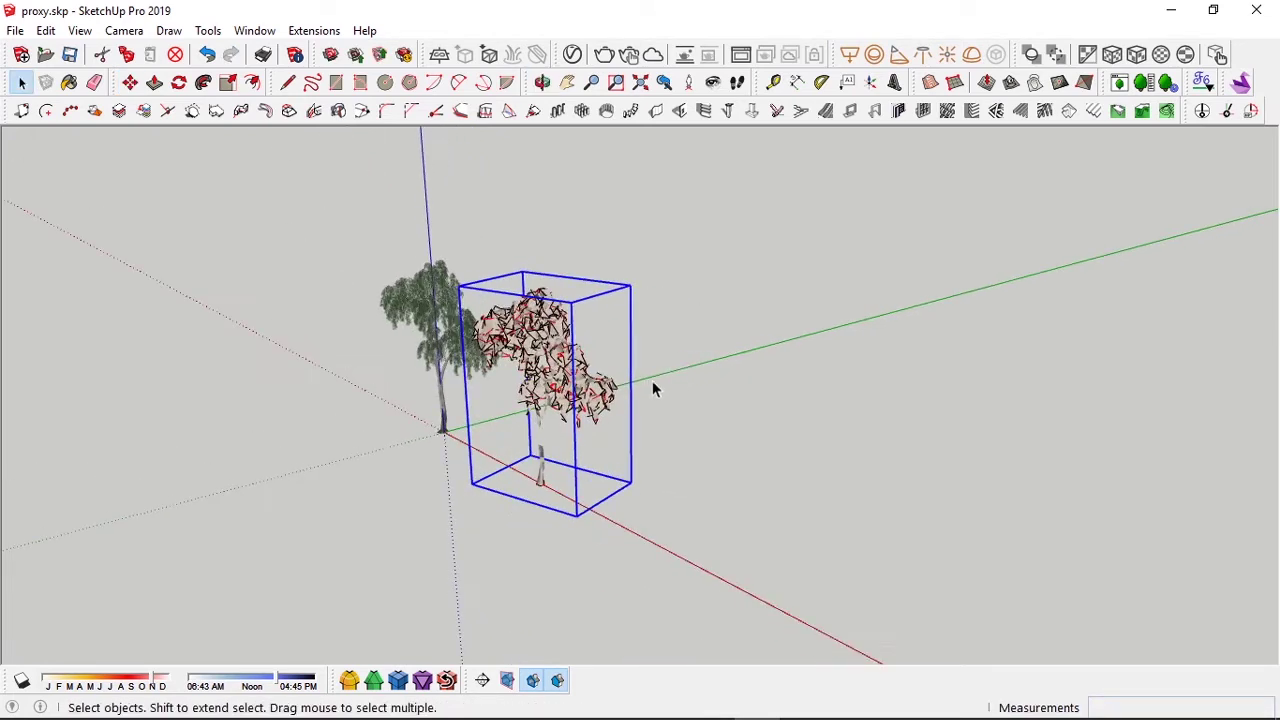
{"action": "key", "text": "m"}
{"action": "key", "text": "ctrl"}
{"action": "left_click", "coordinate": [533, 645]}
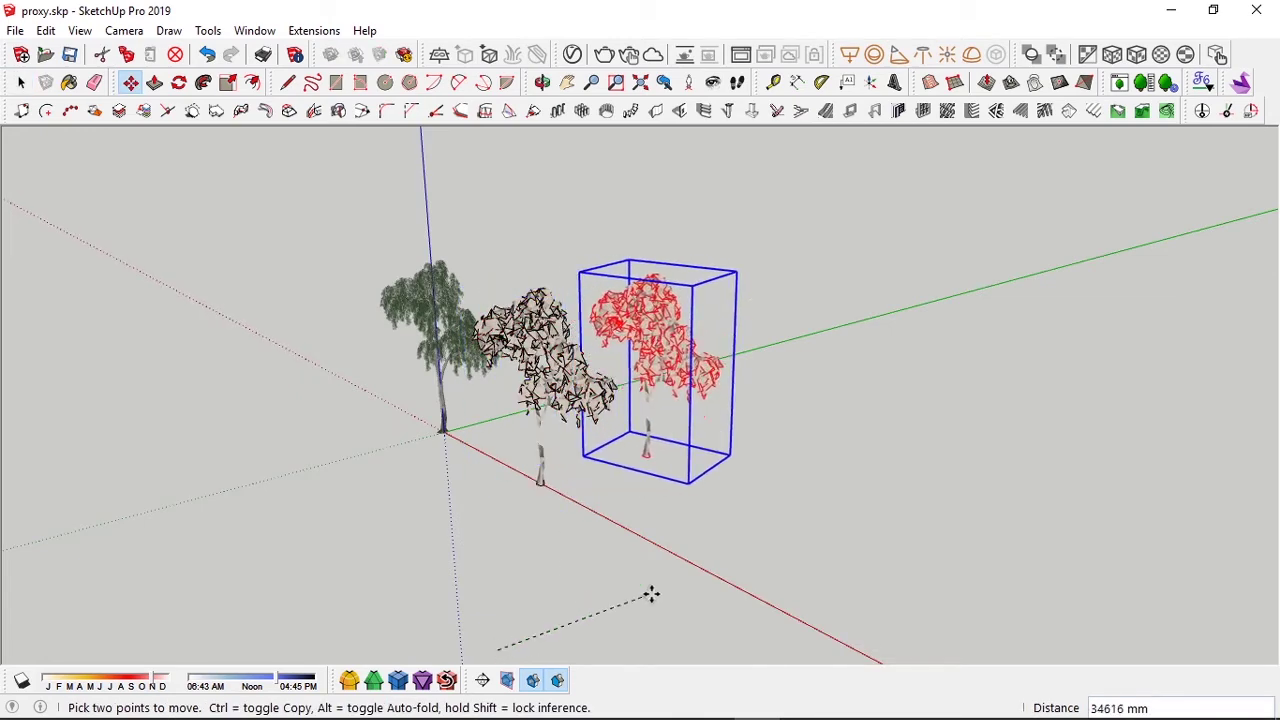
{"action": "left_click", "coordinate": [651, 594]}
{"action": "key", "text": "space"}
{"action": "middle_click_drag", "start_coordinate": [666, 470], "coordinate": [585, 514]}
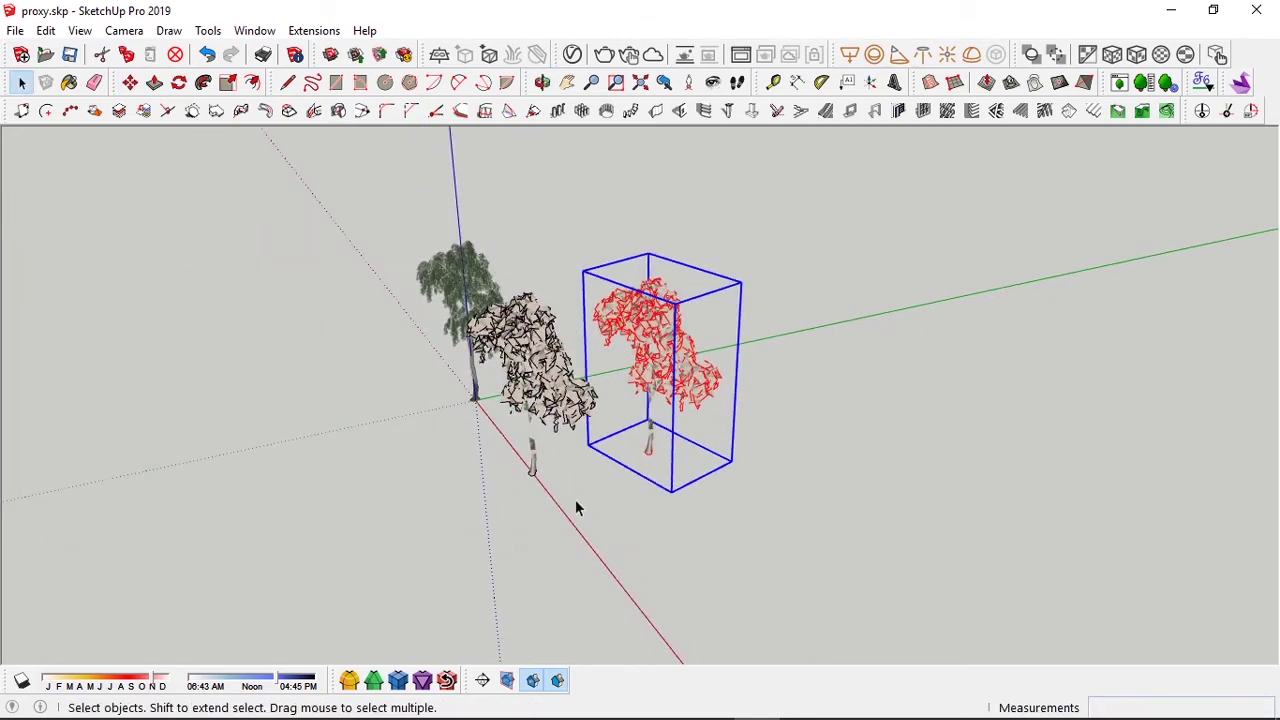
{"action": "left_click", "coordinate": [506, 536]}
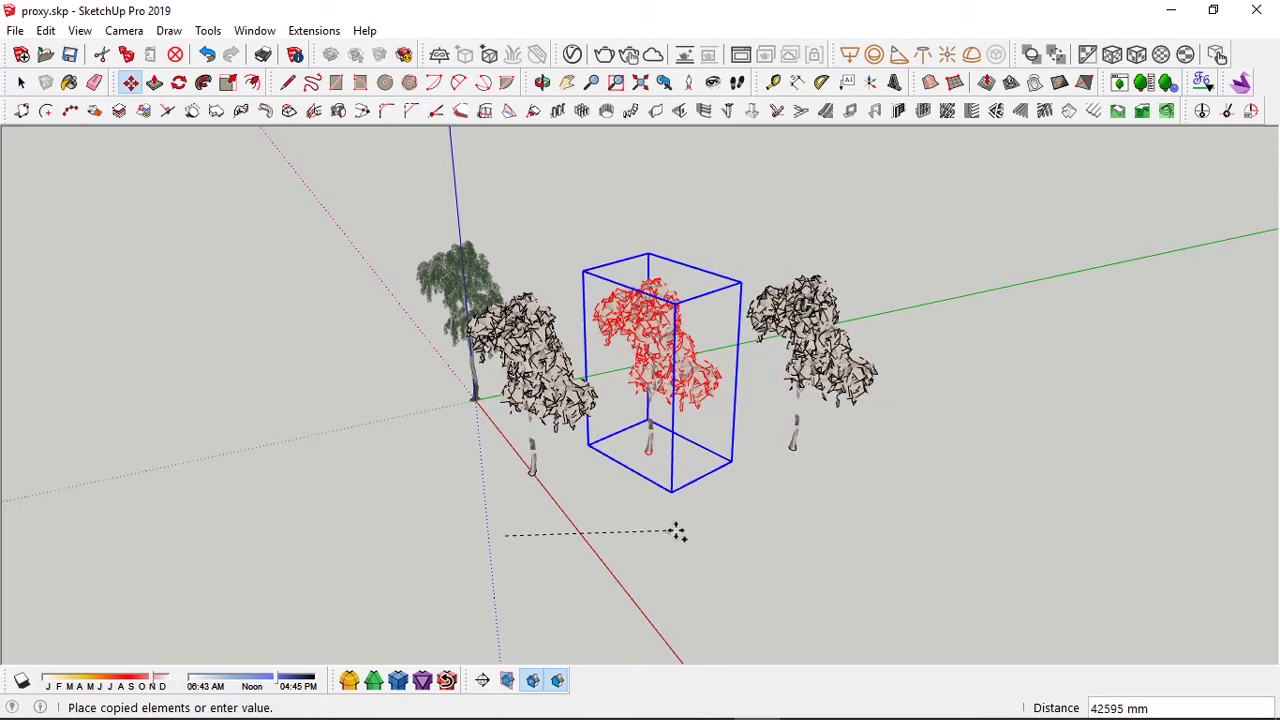
{"action": "key", "text": "Escape"}
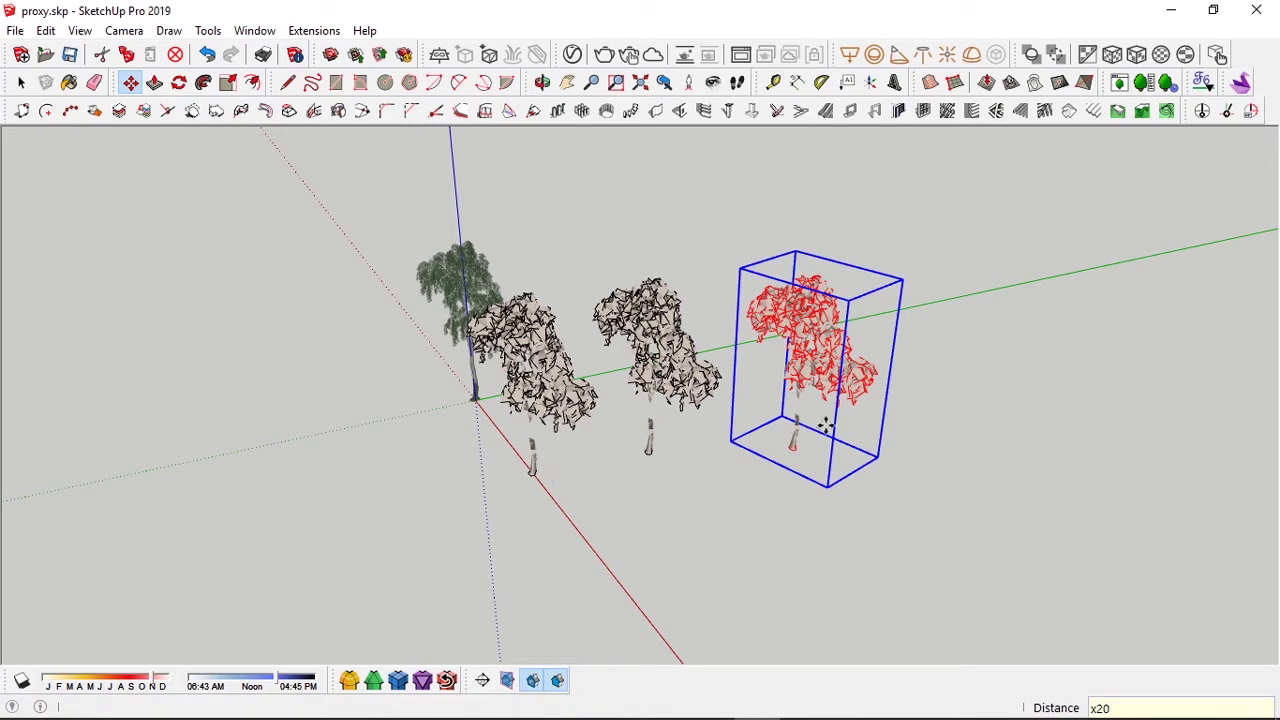
- Commit the x20 array and orbit to inspect the proxy tree row along the green axis
{"action": "key", "text": "Return"}
{"action": "middle_click_drag", "start_coordinate": [825, 427], "coordinate": [937, 329]}
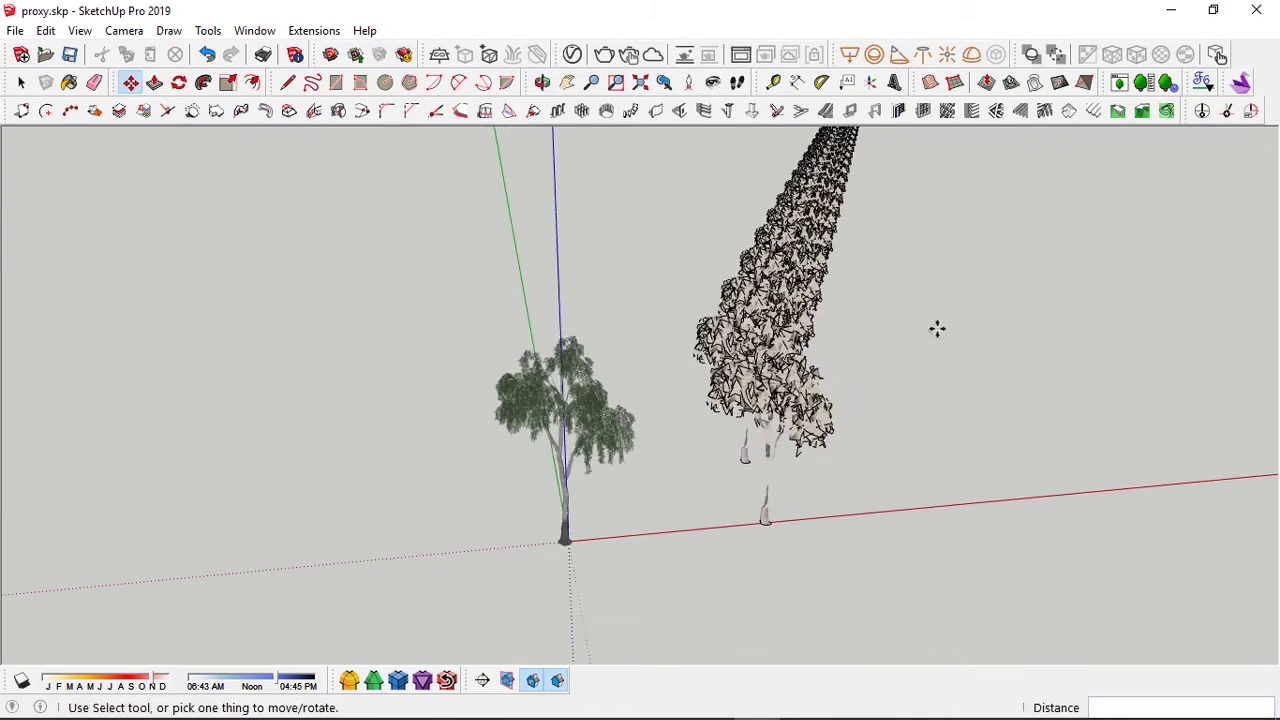
{"action": "mouse_move", "coordinate": [830, 422]}
{"action": "middle_mouse_down"}
{"action": "mouse_move", "coordinate": [649, 380]}
{"action": "mouse_move", "coordinate": [636, 400]}
{"action": "mouse_move", "coordinate": [849, 400]}
{"action": "mouse_move", "coordinate": [797, 328]}
{"action": "mouse_move", "coordinate": [843, 314]}
{"action": "mouse_move", "coordinate": [614, 366]}
{"action": "mouse_move", "coordinate": [605, 380]}
{"action": "middle_mouse_up"}
{"action": "key", "text": "m"}
{"action": "middle_click_drag", "start_coordinate": [1046, 625], "coordinate": [1046, 630]}
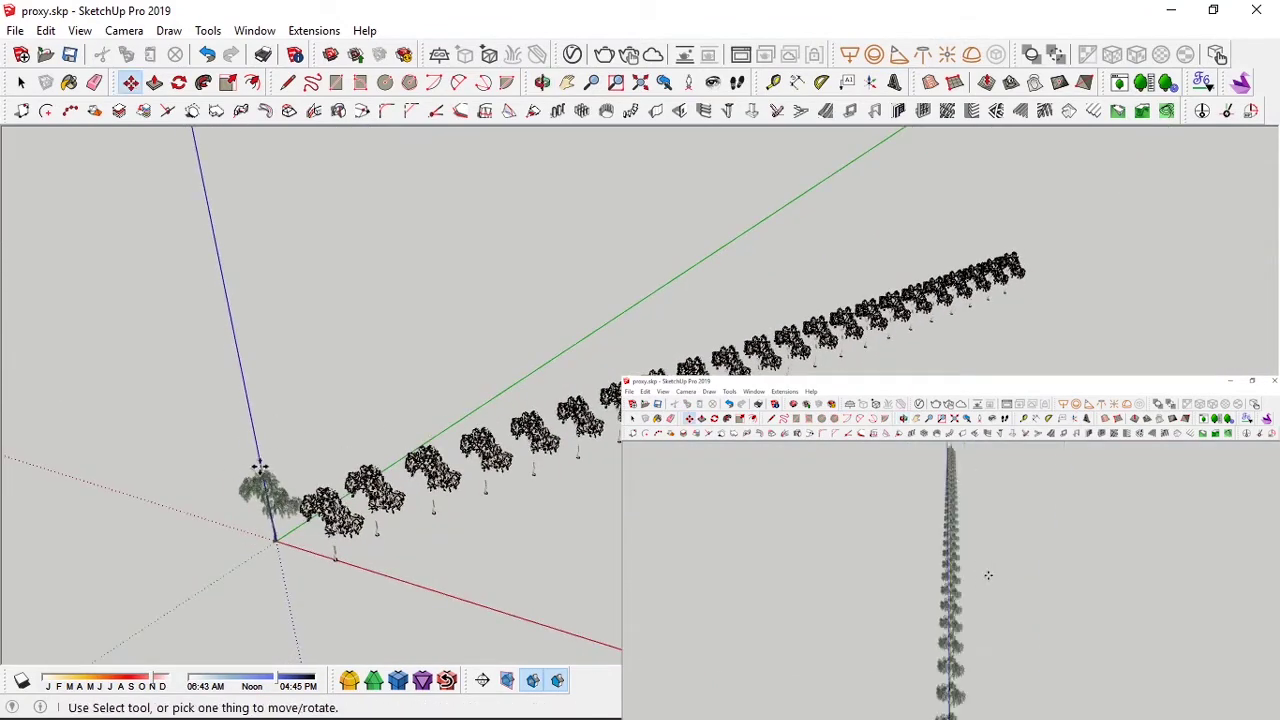
{"action": "middle_click_drag", "start_coordinate": [823, 234], "coordinate": [722, 355]}
{"action": "key", "text": "space"}
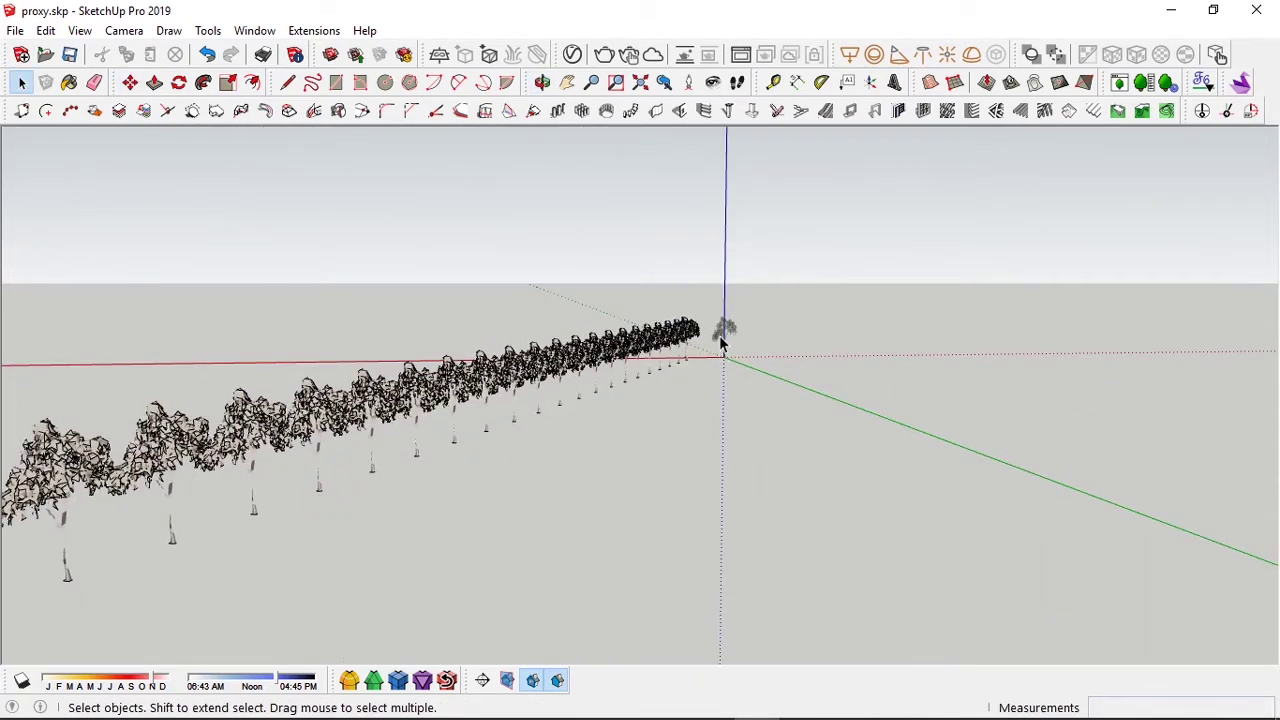
- Make the selected proxy tree a unique component
{"action": "right_click", "coordinate": [721, 340]}
{"action": "left_click", "coordinate": [800, 171]}
{"action": "middle_click_drag", "start_coordinate": [560, 380], "coordinate": [1032, 424]}
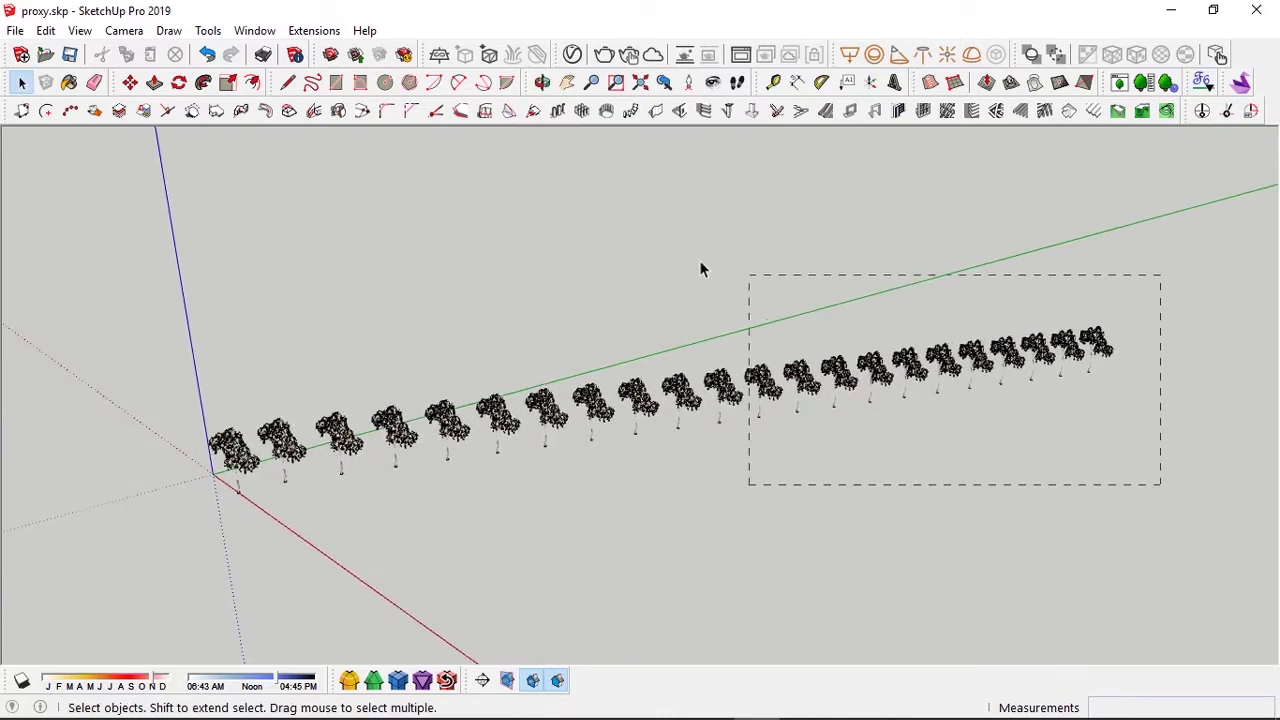
- Crossing-select the row of tree copies and delete them
{"action": "left_click_drag", "start_coordinate": [299, 296], "coordinate": [284, 300]}
{"action": "key", "text": "Delete"}
{"action": "middle_click_drag", "start_coordinate": [285, 300], "coordinate": [483, 470]}
- Unhide the original leafy tree from the Outliner and select it beside the proxy
{"action": "key", "text": "ctrl+shift+t"}
{"action": "left_click", "coordinate": [1056, 312]}
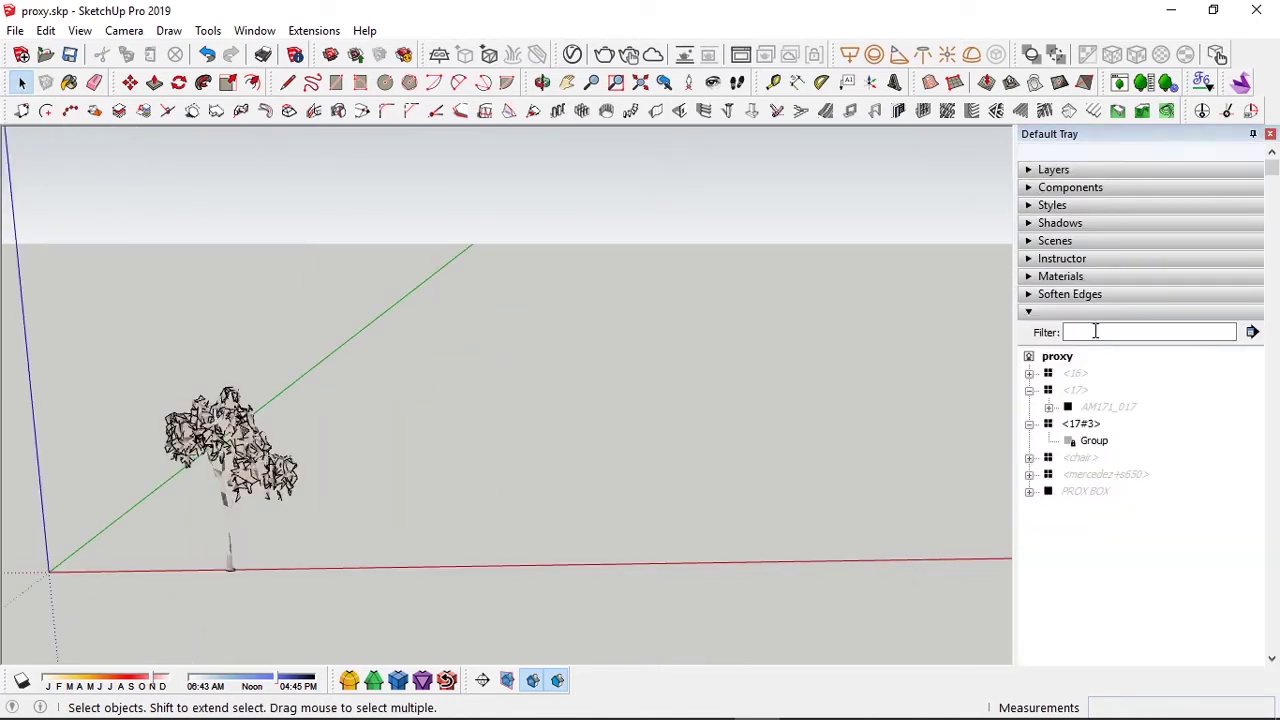
{"action": "right_click", "coordinate": [1070, 390]}
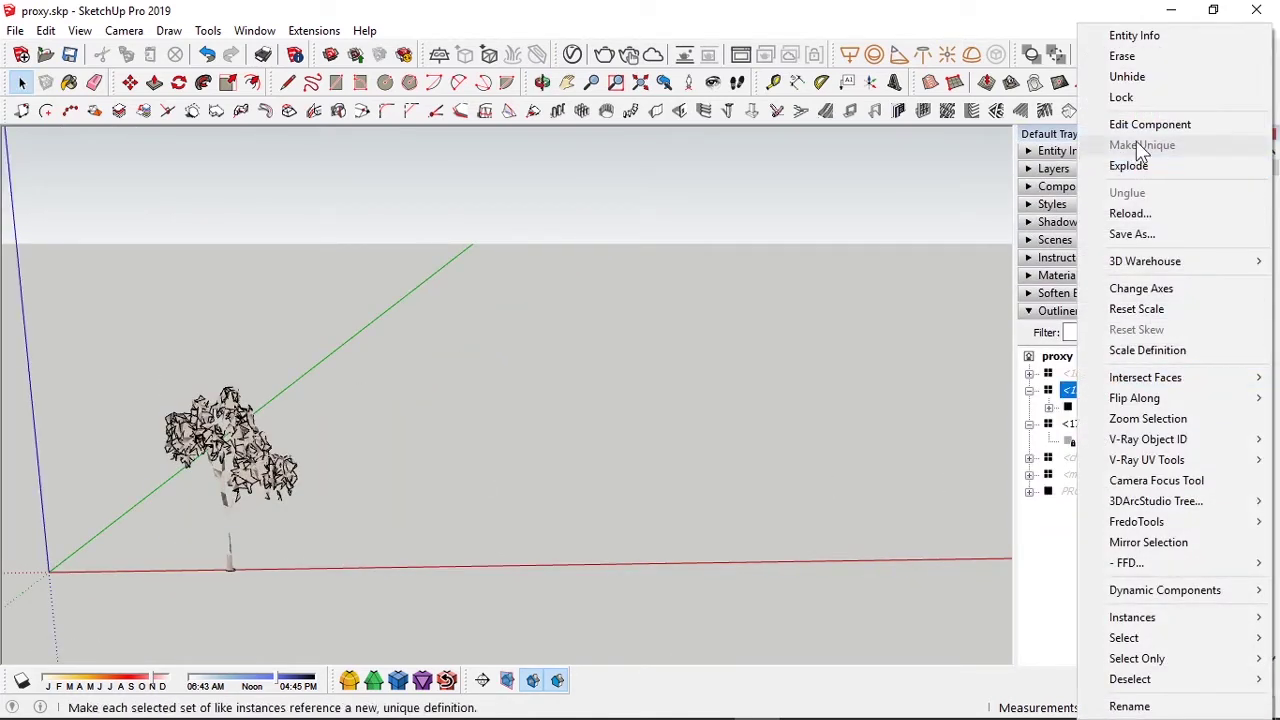
{"action": "left_click", "coordinate": [1135, 78]}
{"action": "left_click", "coordinate": [1047, 315]}
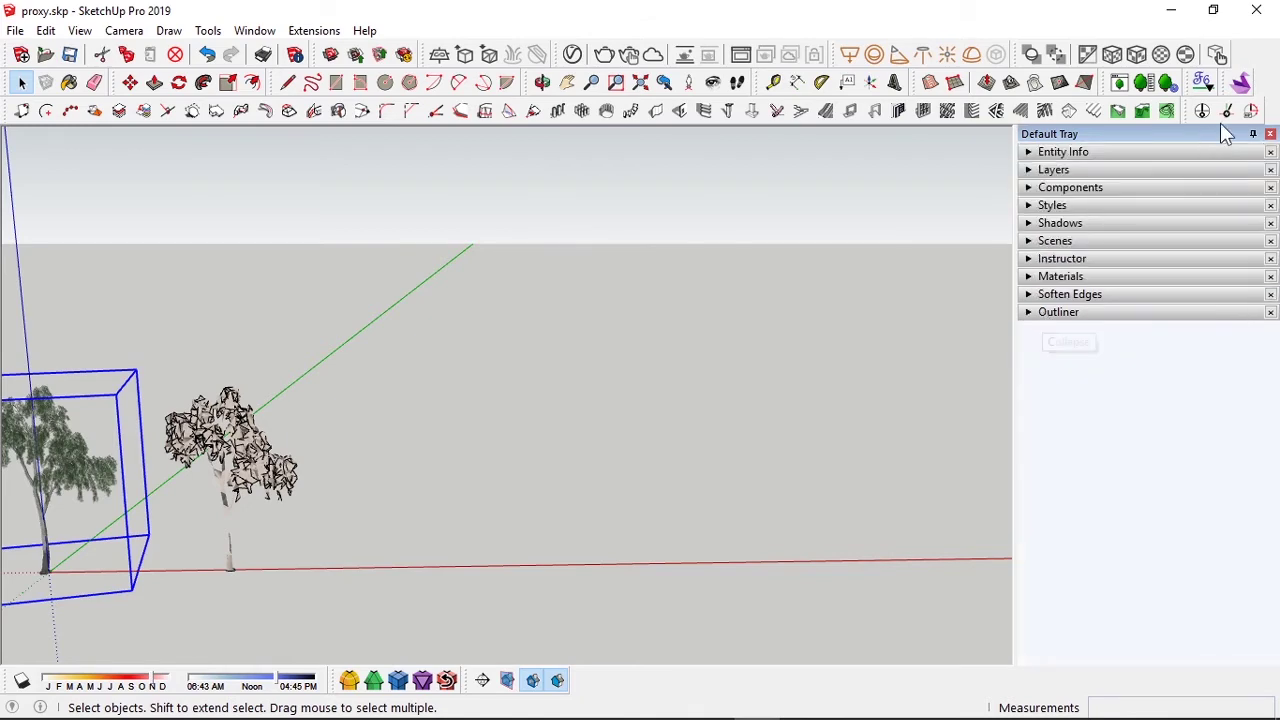
{"action": "left_click", "coordinate": [1270, 134]}
{"action": "scroll", "coordinate": [350, 440], "scroll_direction": "up", "scroll_amount": 6}
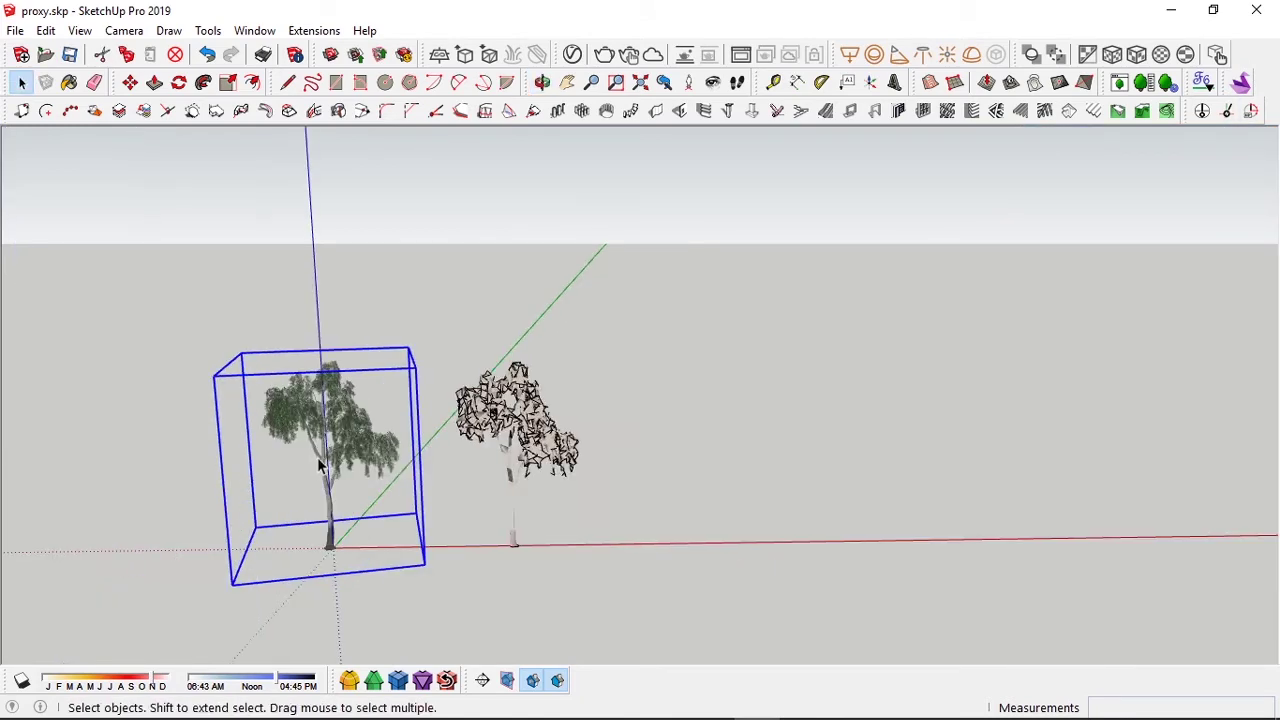
{"action": "middle_click_drag", "start_coordinate": [292, 461], "coordinate": [620, 300]}
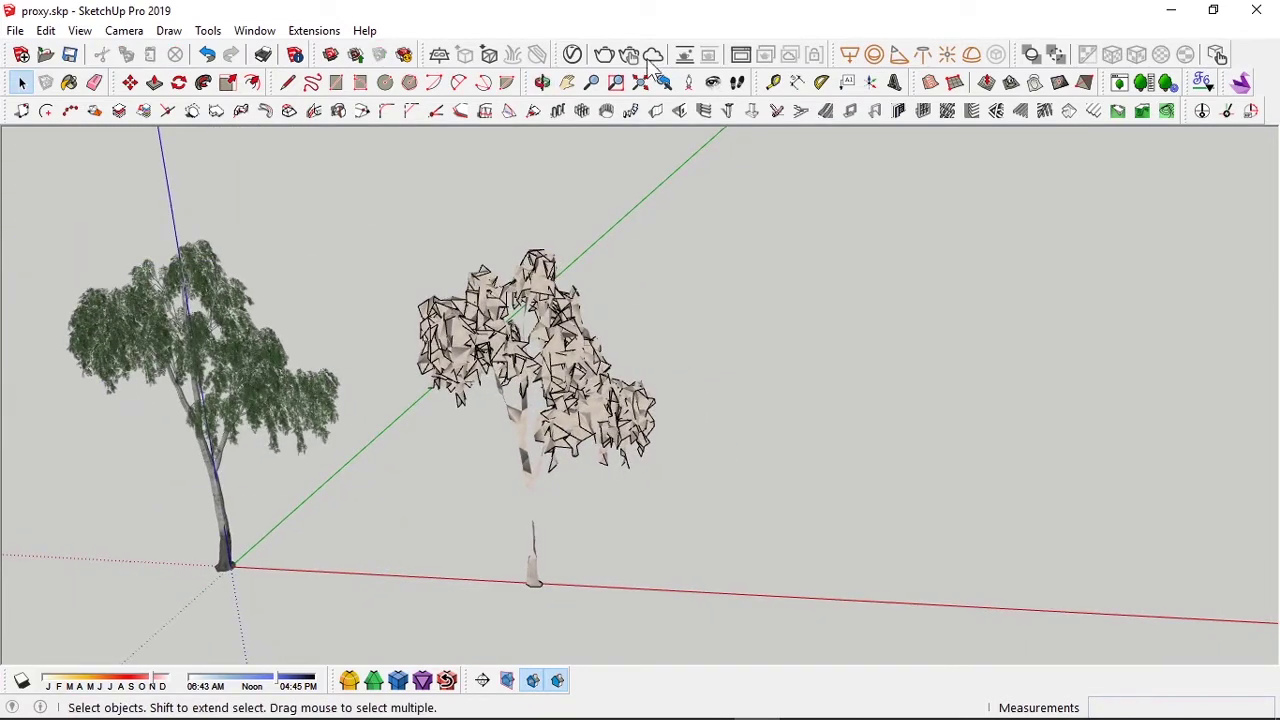
{"action": "left_click", "coordinate": [228, 376]}
- Select the proxy tree and orbit in closer to it
{"action": "left_click", "coordinate": [286, 531]}
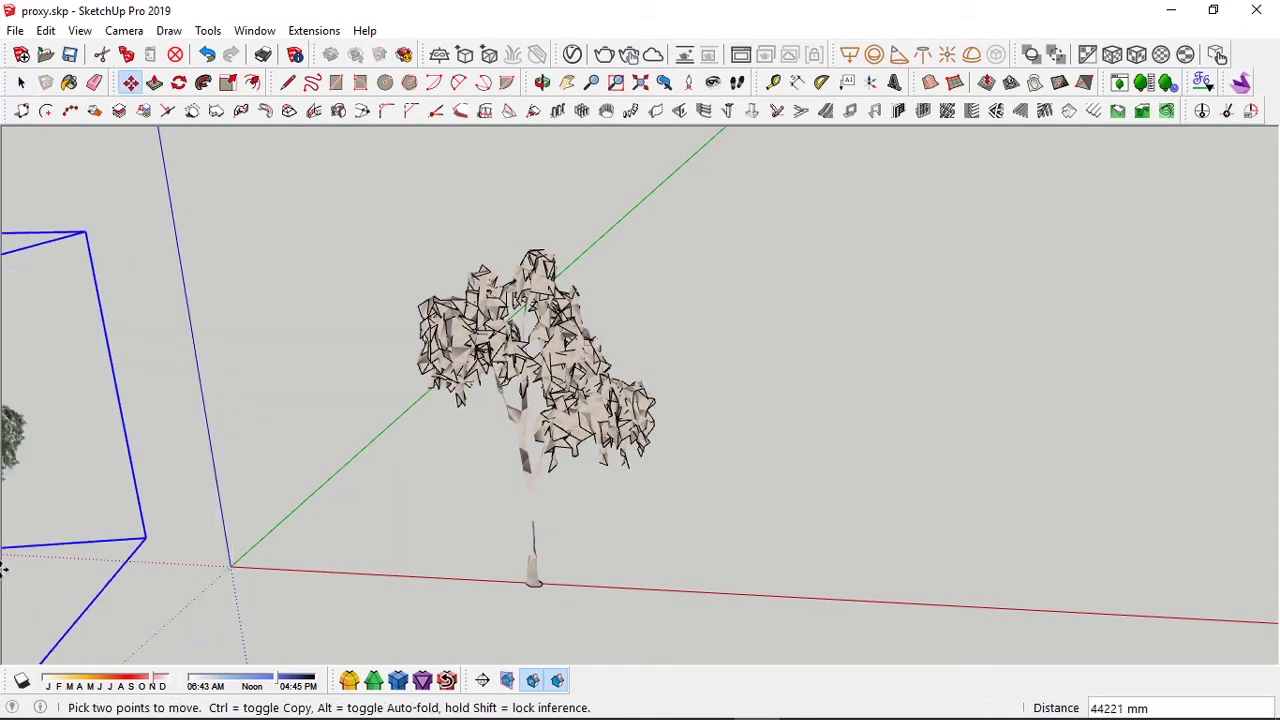
{"action": "key", "text": "space"}
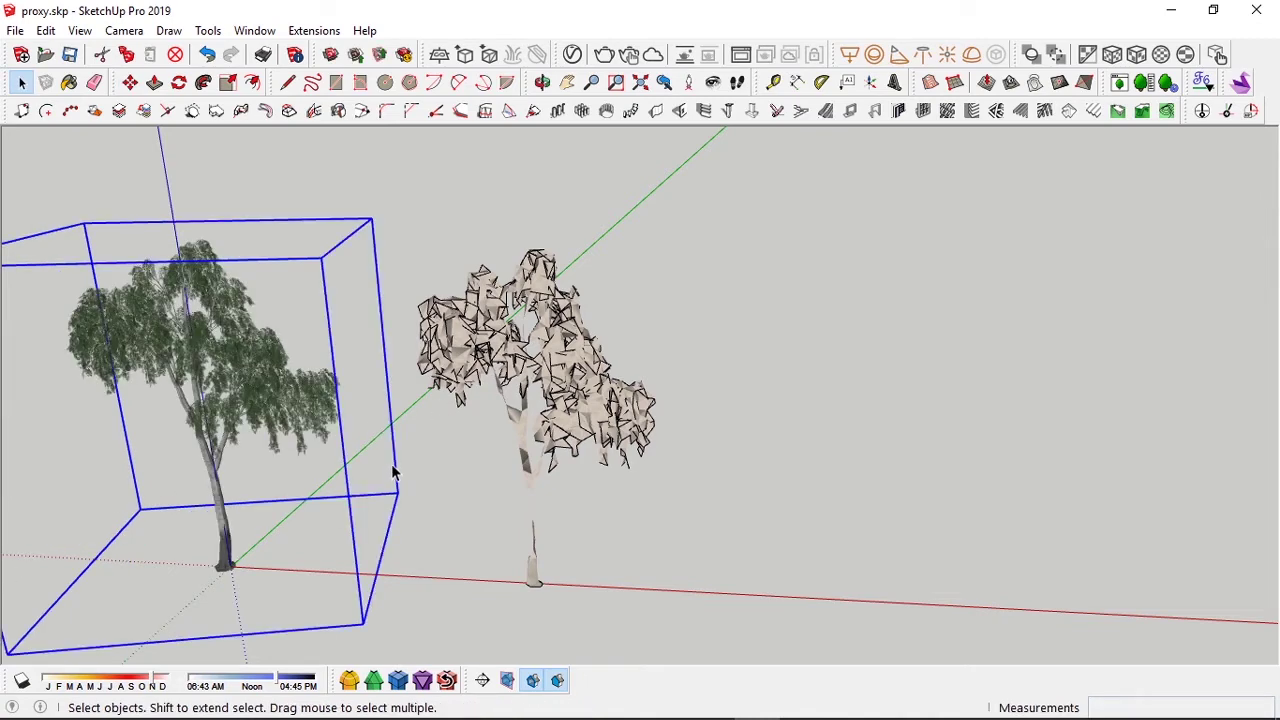
{"action": "middle_click_drag", "start_coordinate": [461, 484], "coordinate": [350, 490]}
{"action": "left_click", "coordinate": [510, 383]}
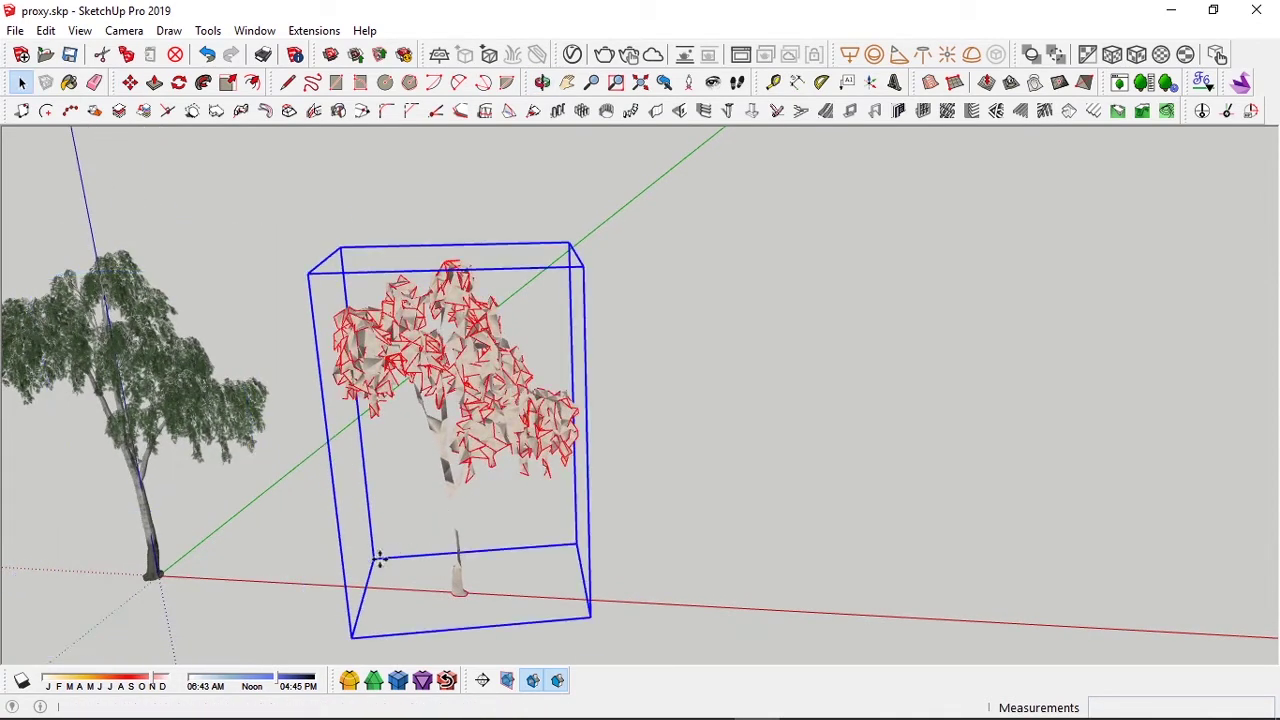
{"action": "middle_click_drag", "start_coordinate": [706, 463], "coordinate": [591, 420]}
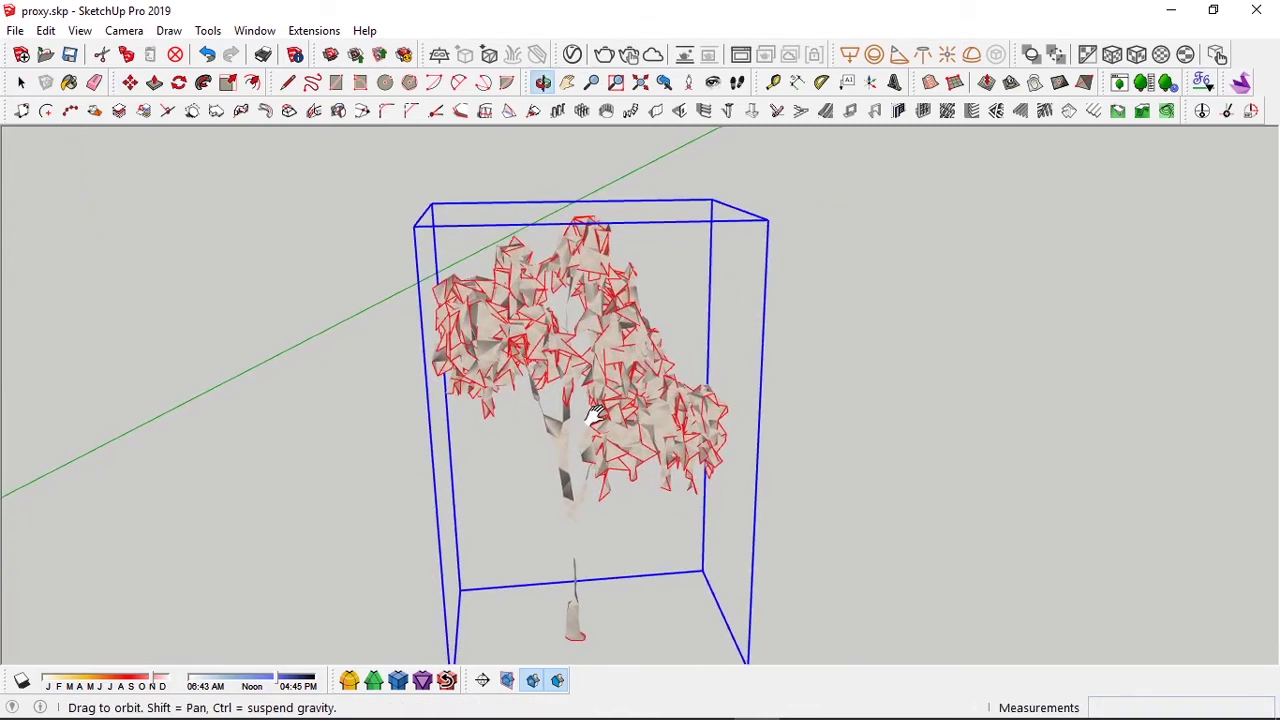
- Confirm the V-Ray Render Output size of 1200 × 900, then minimize the Asset Editor
{"action": "left_click", "coordinate": [576, 54]}
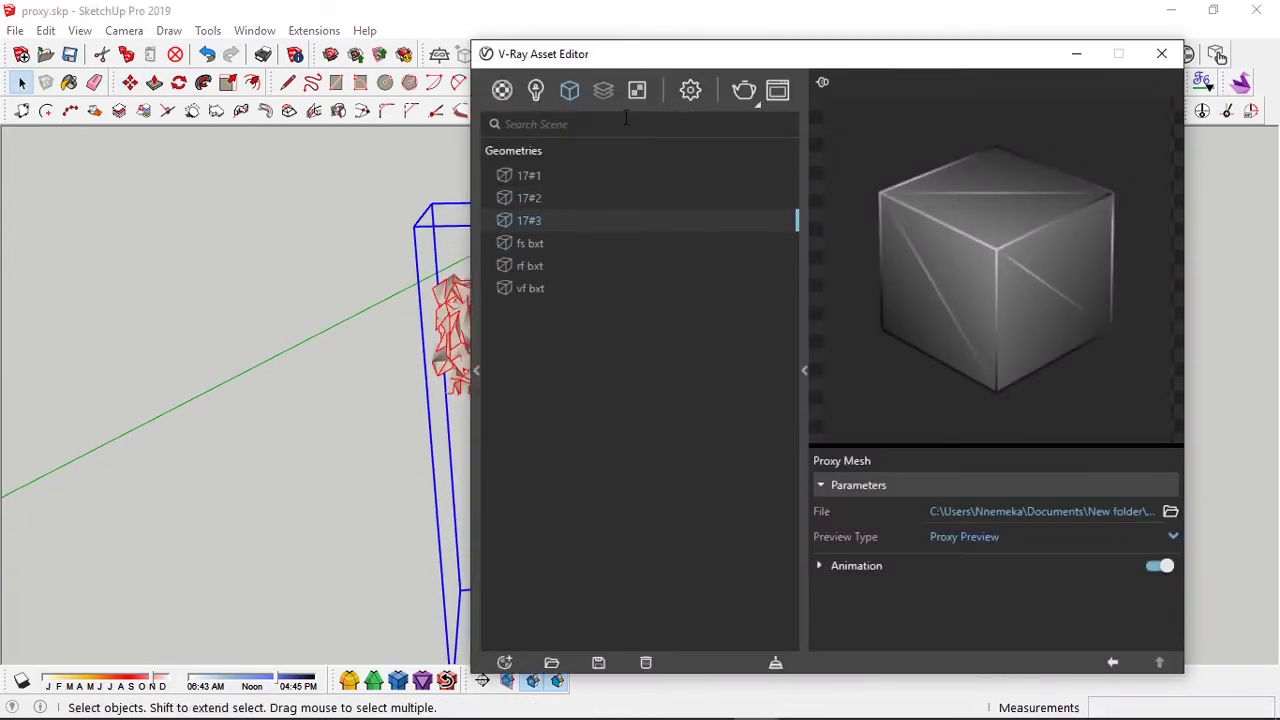
{"action": "left_click", "coordinate": [687, 92]}
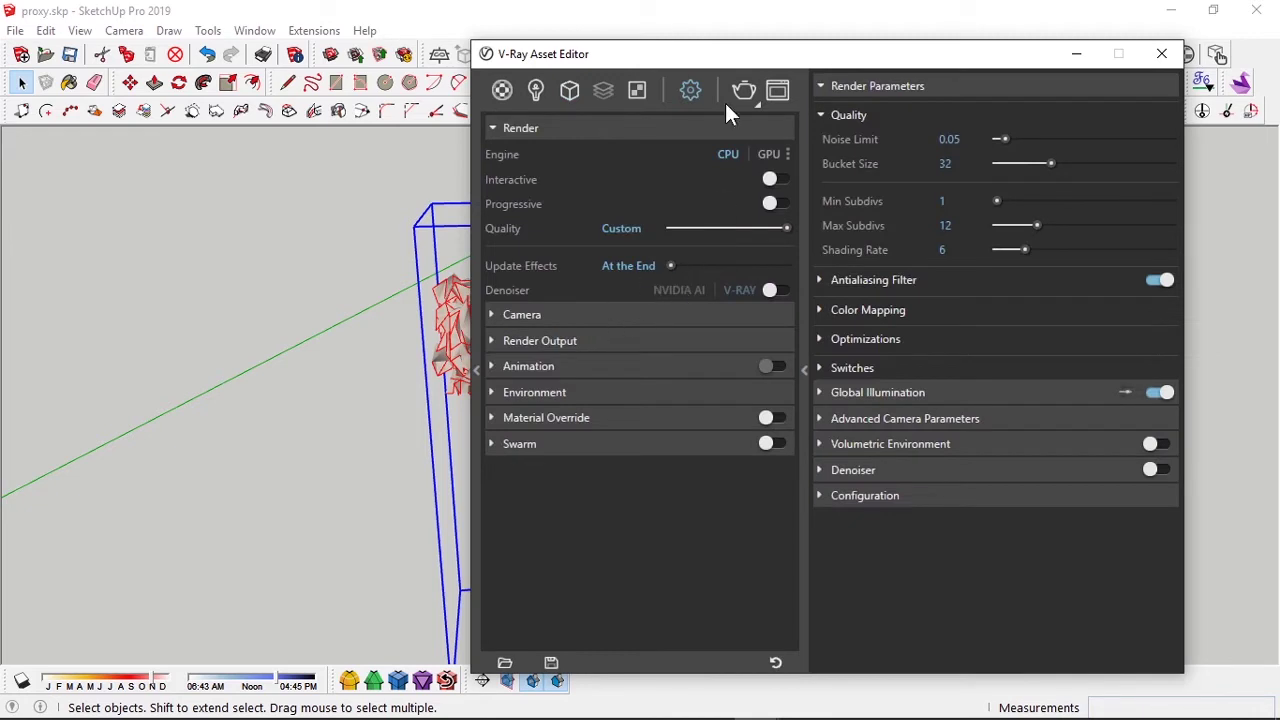
{"action": "left_click", "coordinate": [540, 341]}
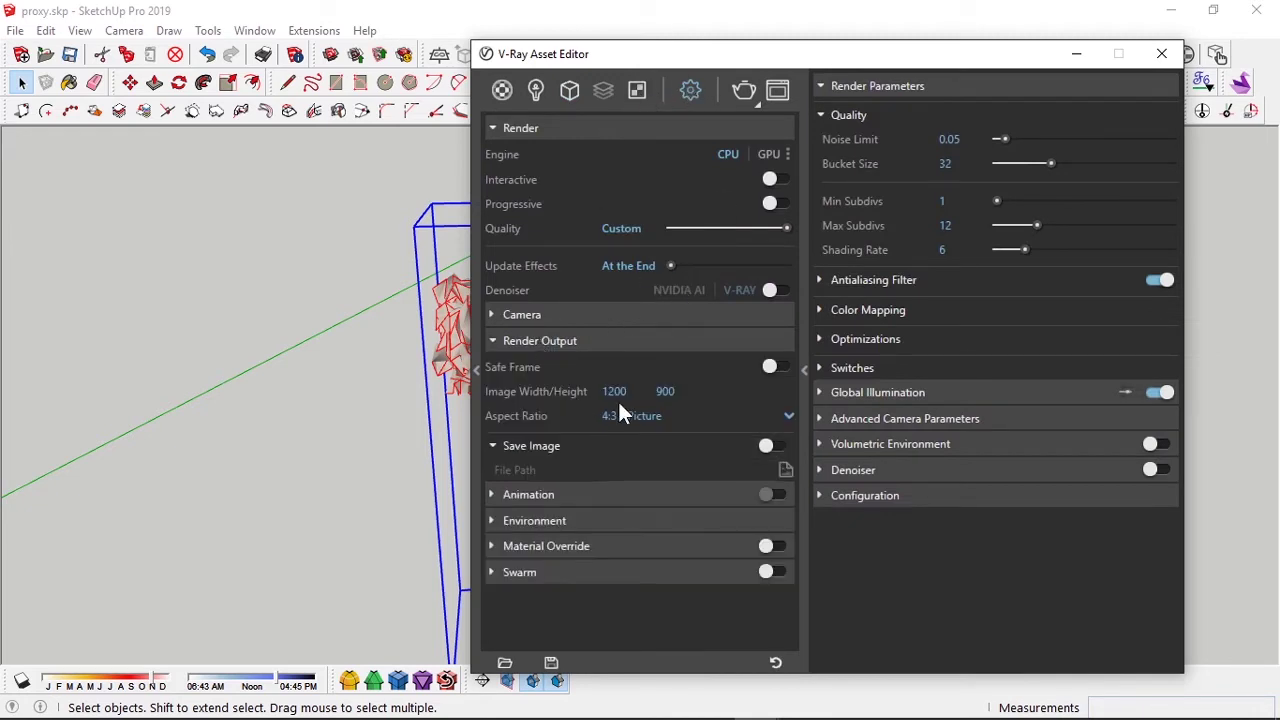
{"action": "left_click", "coordinate": [1077, 55]}
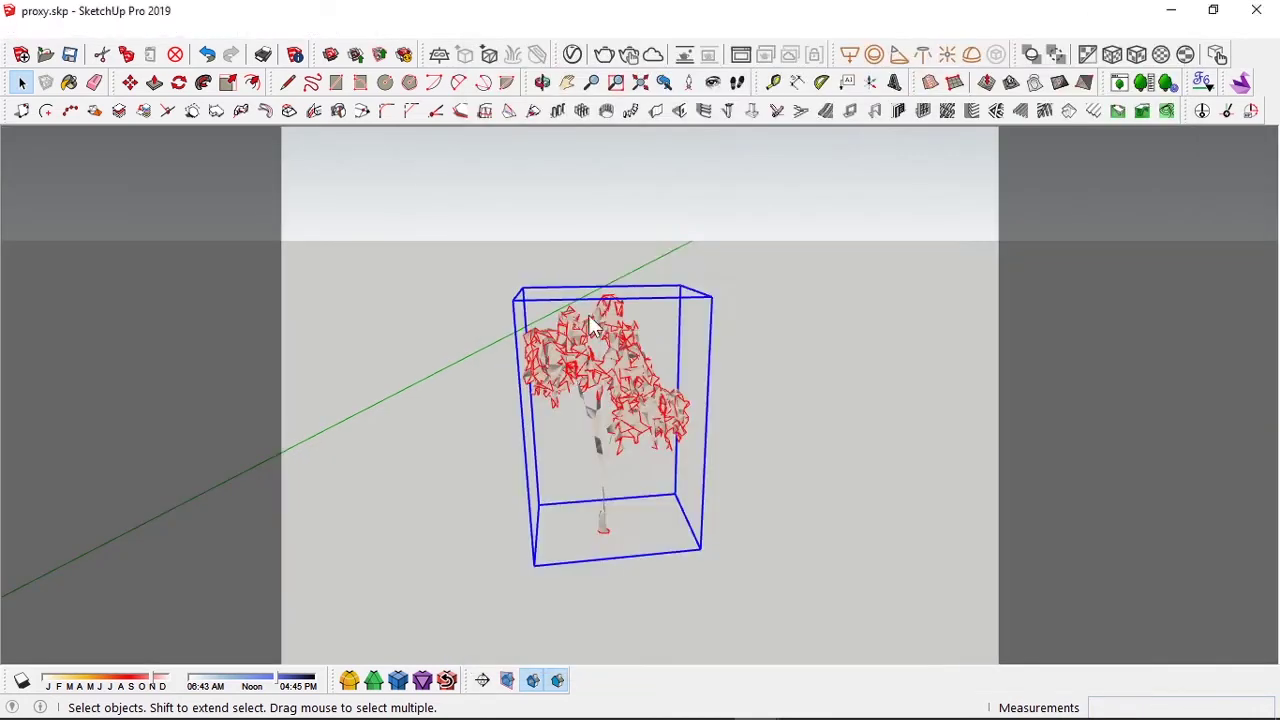
- Zoom in on the proxy tree and start a V-Ray render of the view
{"action": "scroll", "coordinate": [591, 364], "scroll_direction": "up", "scroll_amount": 2}
{"action": "mouse_move", "coordinate": [591, 400]}
{"action": "middle_mouse_down"}
{"action": "mouse_move", "coordinate": [590, 420]}
{"action": "mouse_move", "coordinate": [600, 400]}
{"action": "middle_mouse_up"}
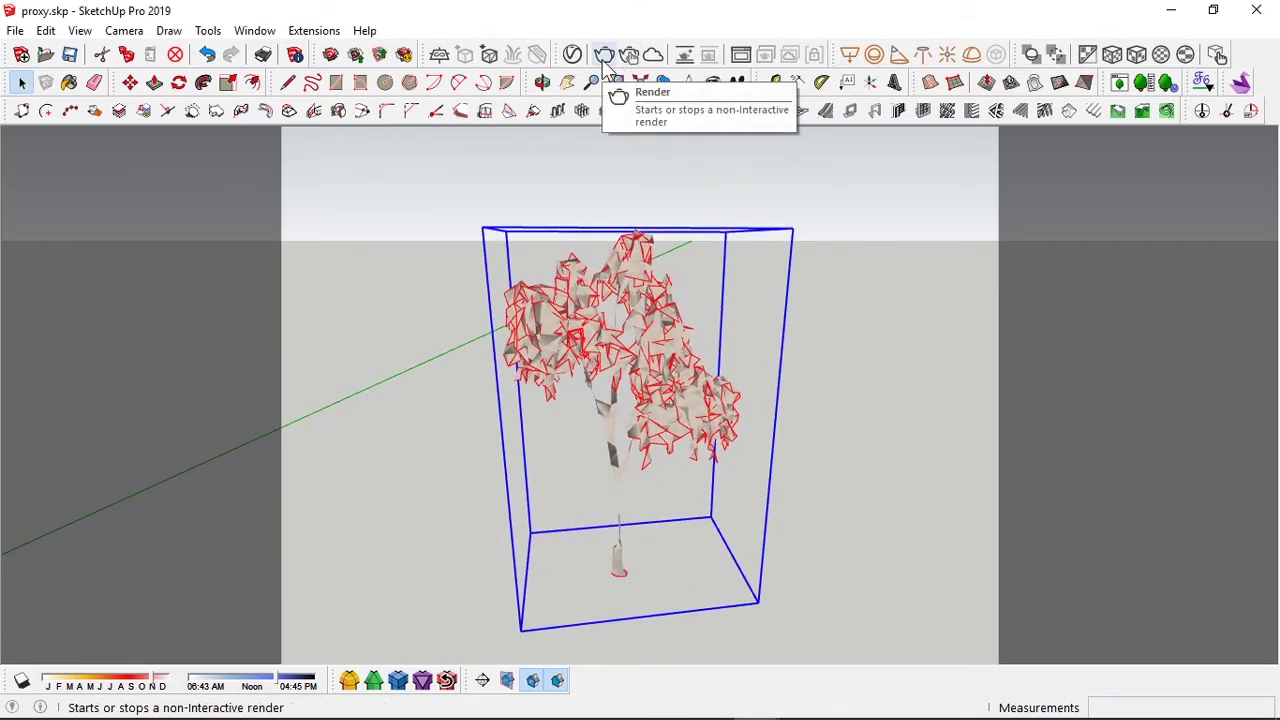
{"action": "left_click", "coordinate": [604, 56]}
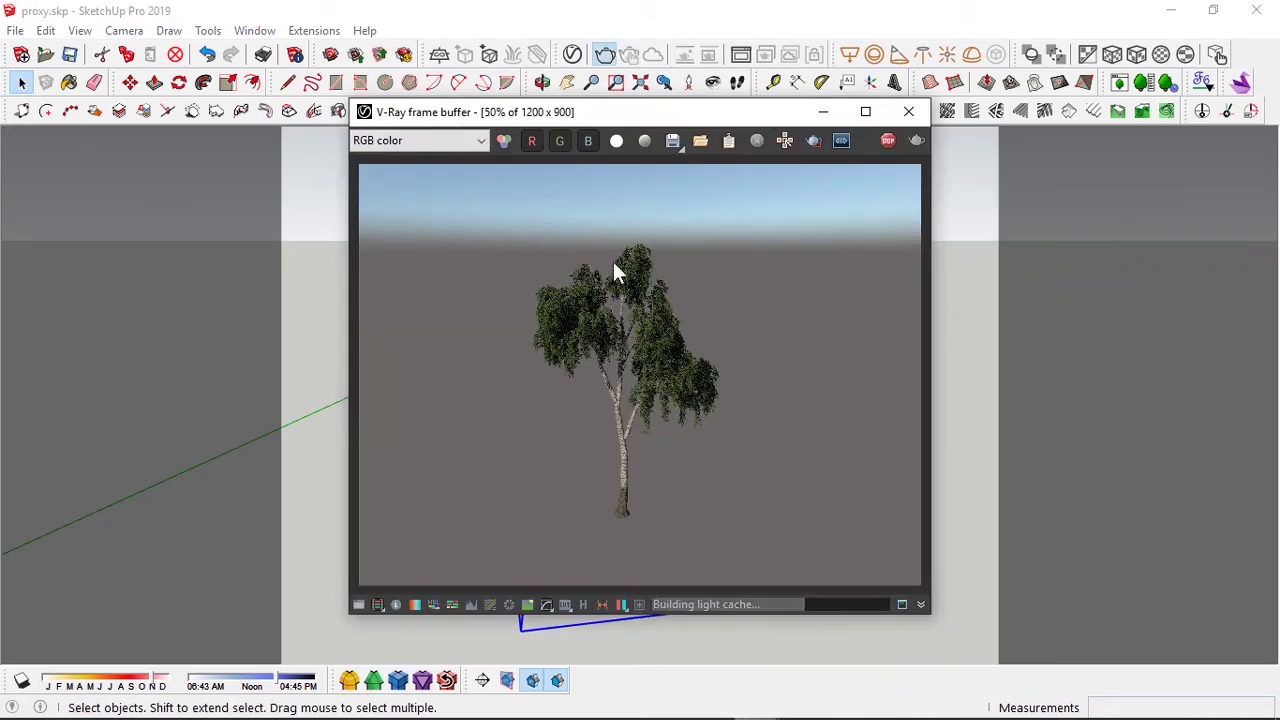
- Reposition and zoom the frame buffer to inspect the leafy proxy render, then close it
{"action": "left_click_drag", "start_coordinate": [636, 115], "coordinate": [1113, 157]}
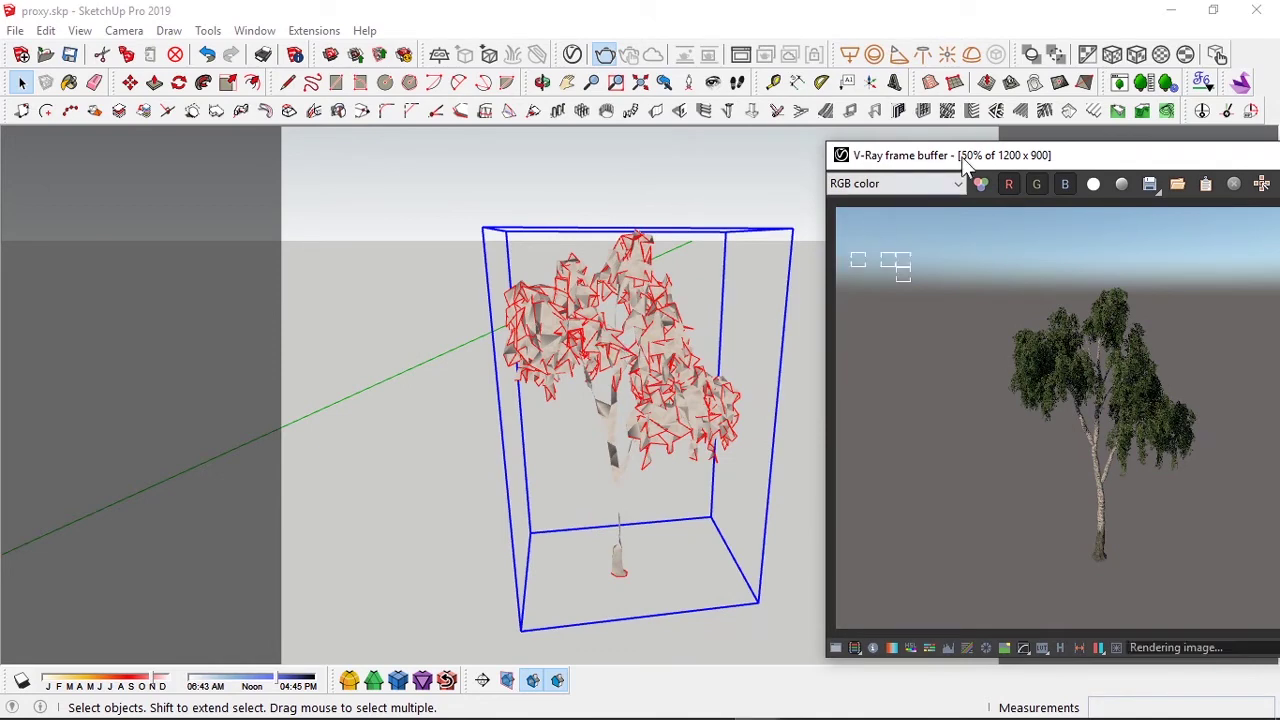
{"action": "left_click_drag", "start_coordinate": [976, 164], "coordinate": [850, 140]}
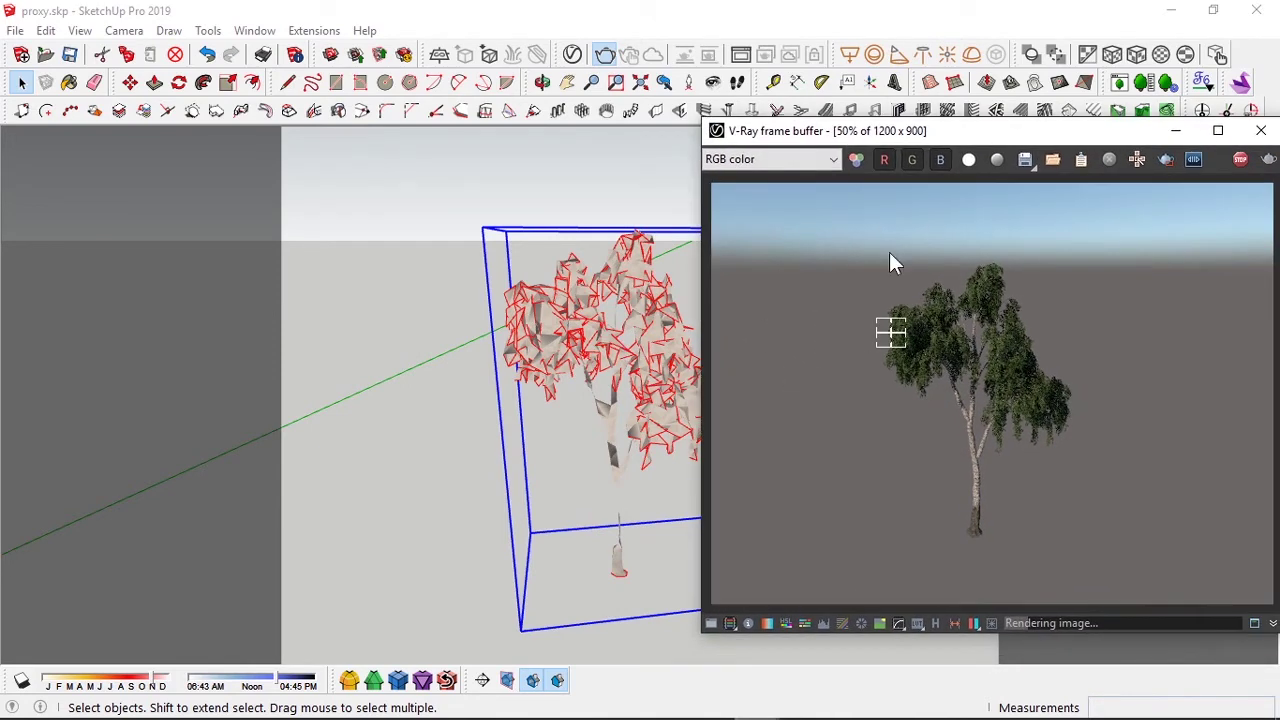
{"action": "left_click_drag", "start_coordinate": [937, 136], "coordinate": [837, 126]}
{"action": "scroll", "coordinate": [792, 342], "scroll_direction": "up", "scroll_amount": 2}
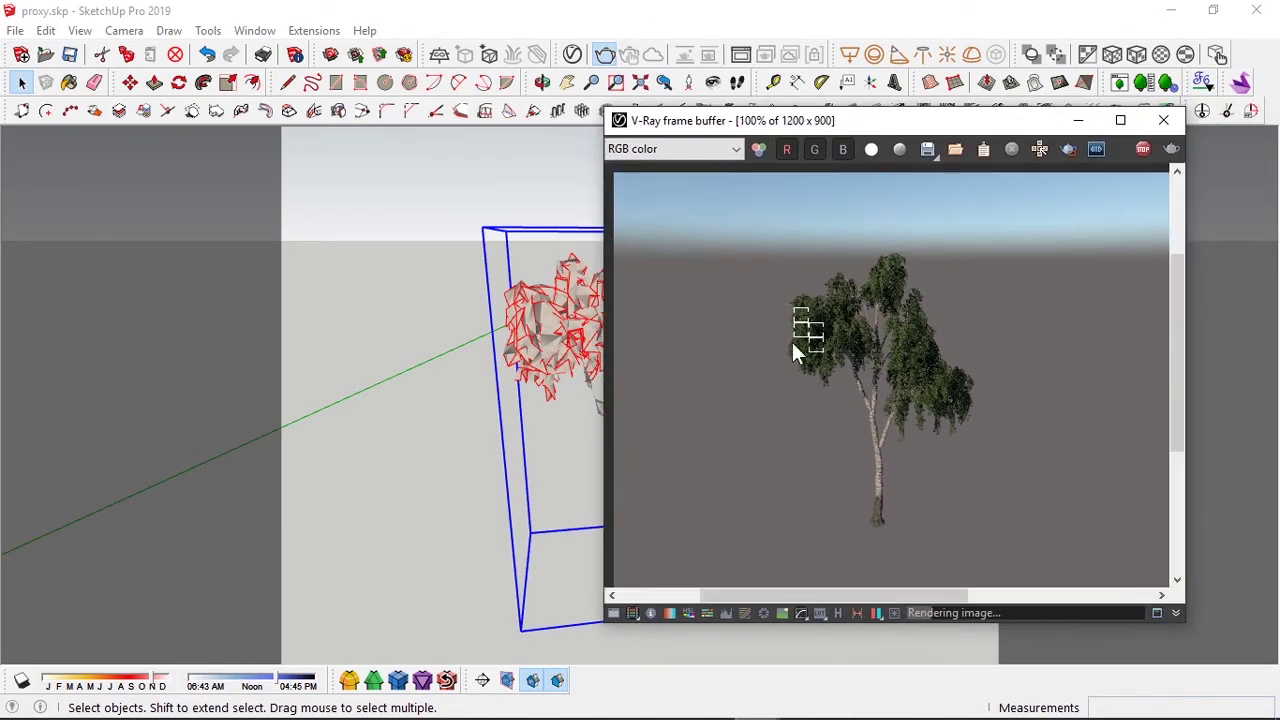
{"action": "middle_click_drag", "start_coordinate": [843, 337], "coordinate": [765, 383]}
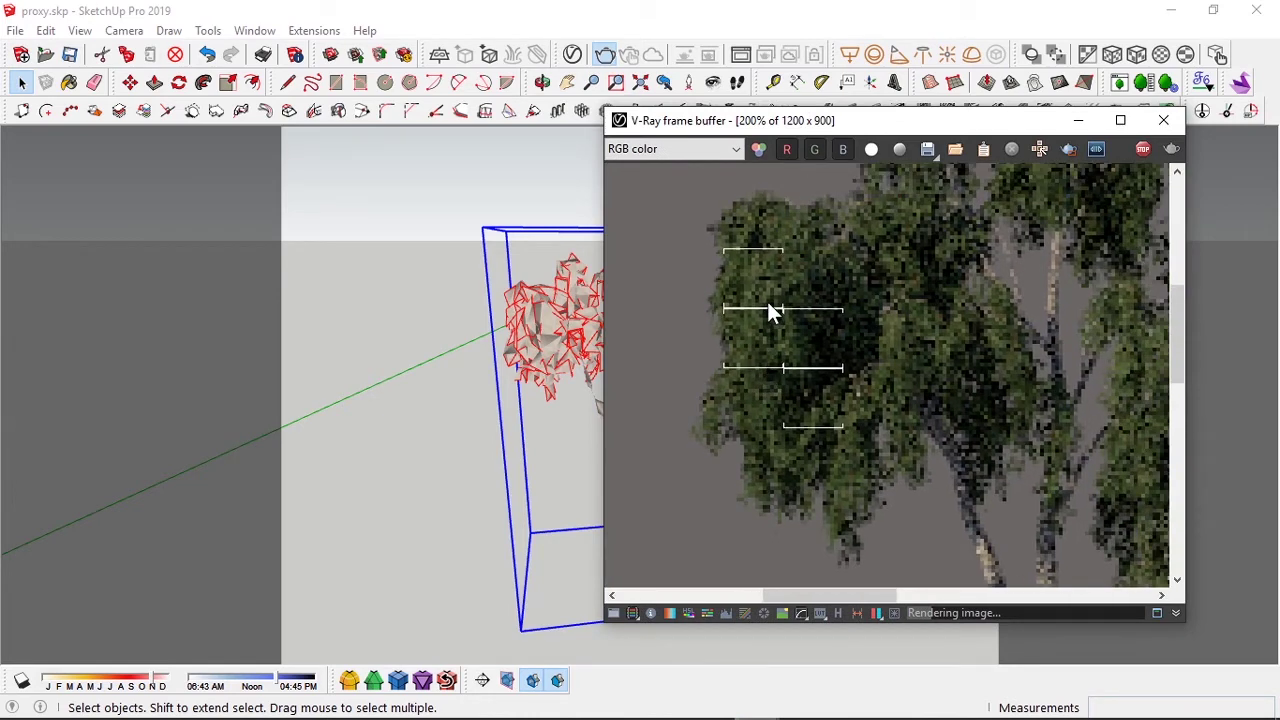
{"action": "scroll", "coordinate": [768, 305], "scroll_direction": "down", "scroll_amount": 2}
{"action": "scroll", "coordinate": [850, 316], "scroll_direction": "up", "scroll_amount": 1}
{"action": "scroll", "coordinate": [851, 318], "scroll_direction": "down", "scroll_amount": 1}
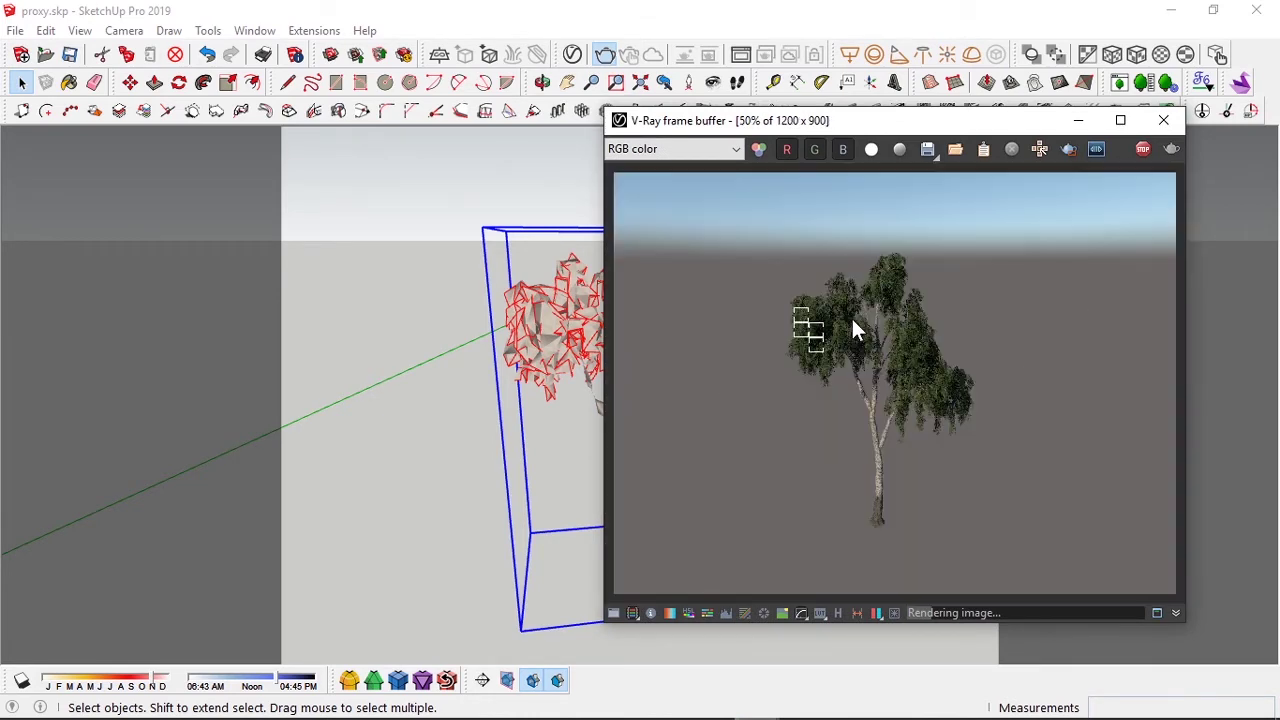
{"action": "left_click", "coordinate": [1163, 120]}
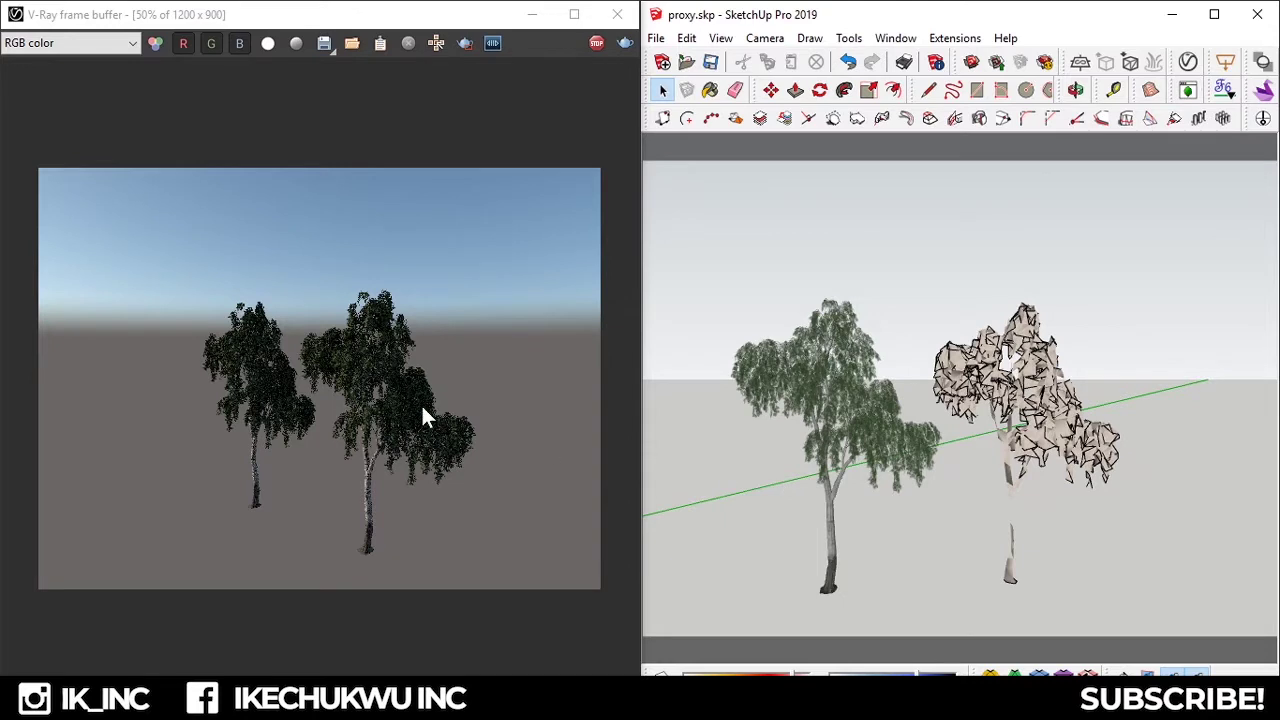
- Orbit around both trees so the interactive V-Ray render shows them as matching leafy trees
{"action": "left_click", "coordinate": [421, 416]}
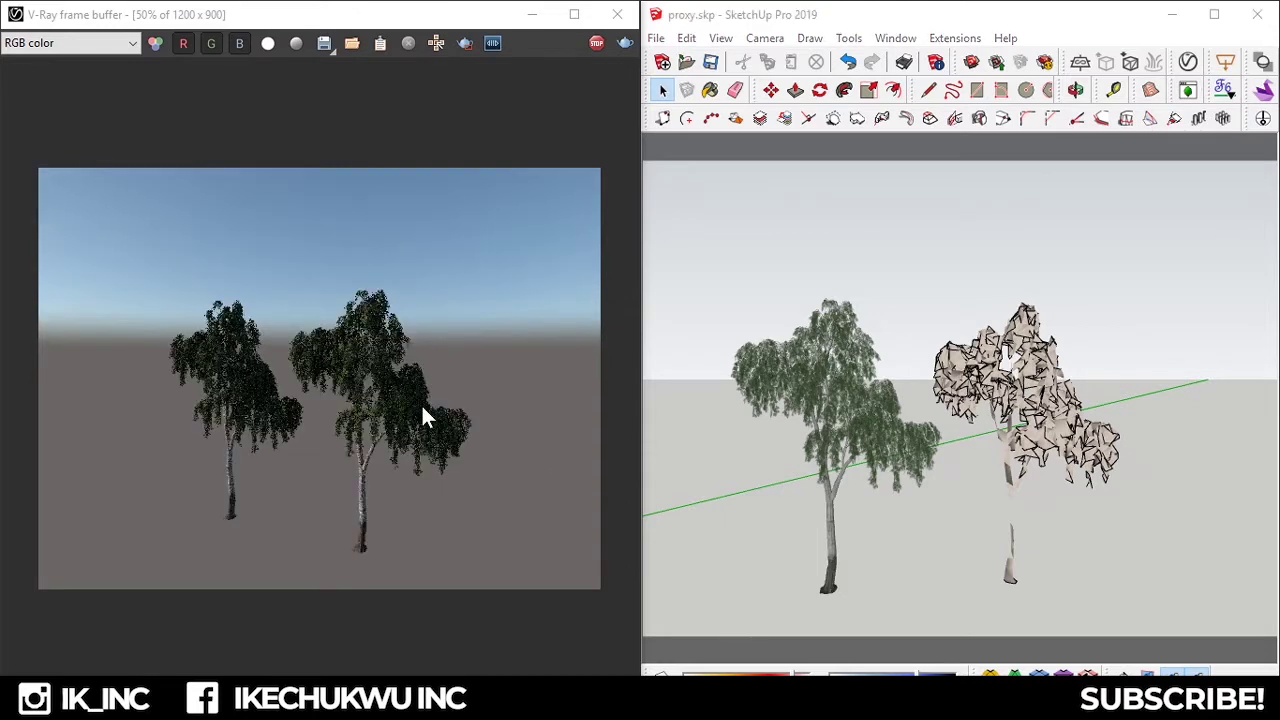
{"action": "left_click", "coordinate": [810, 295]}
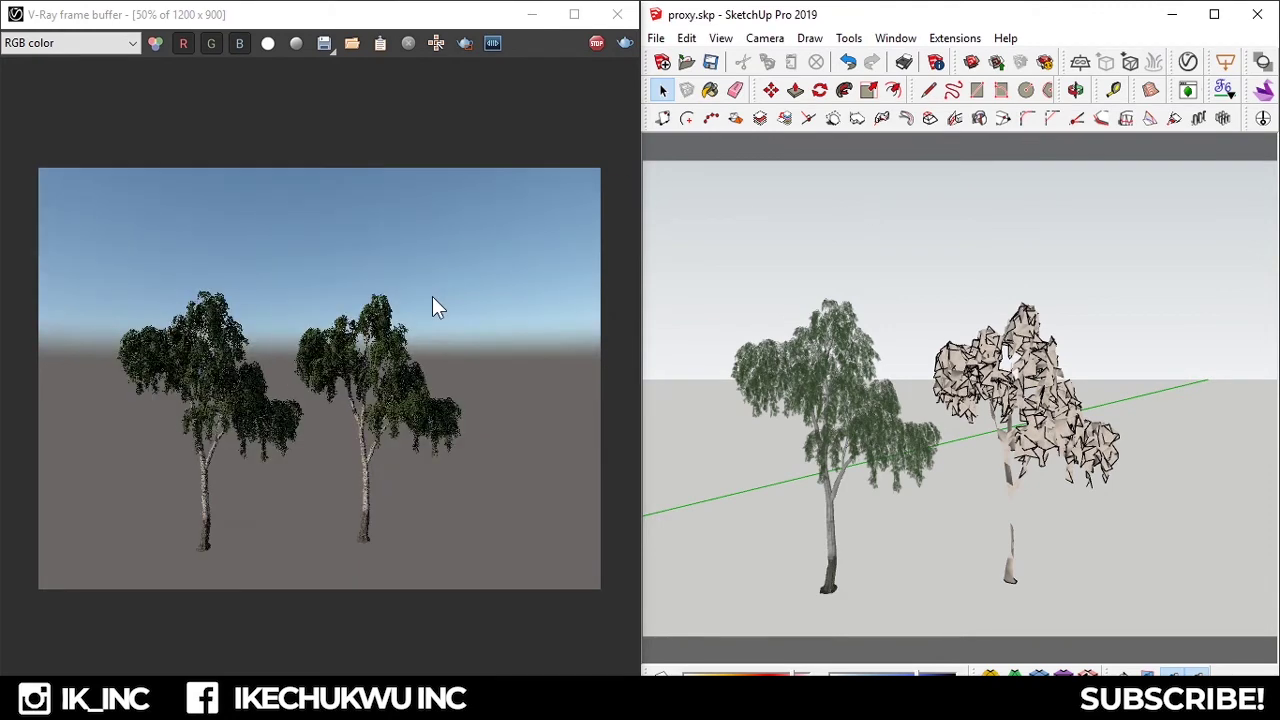
{"action": "mouse_move", "coordinate": [771, 454]}
{"action": "middle_mouse_down"}
{"action": "mouse_move", "coordinate": [848, 456]}
{"action": "mouse_move", "coordinate": [905, 430]}
{"action": "mouse_move", "coordinate": [910, 448]}
{"action": "mouse_move", "coordinate": [1051, 434]}
{"action": "mouse_move", "coordinate": [943, 445]}
{"action": "middle_mouse_up"}
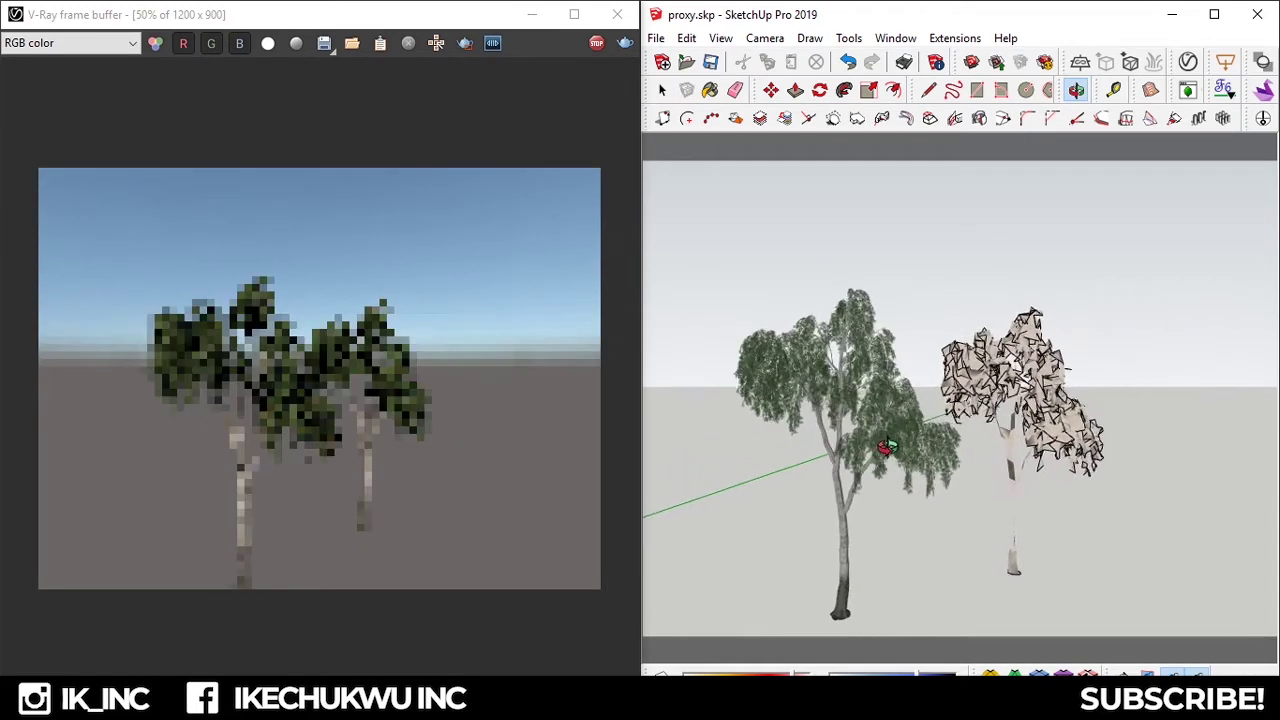
{"action": "mouse_move", "coordinate": [887, 447]}
{"action": "middle_mouse_down"}
{"action": "mouse_move", "coordinate": [766, 443]}
{"action": "mouse_move", "coordinate": [1083, 447]}
{"action": "mouse_move", "coordinate": [991, 437]}
{"action": "mouse_move", "coordinate": [869, 437]}
{"action": "mouse_move", "coordinate": [1151, 457]}
{"action": "mouse_move", "coordinate": [1209, 339]}
{"action": "mouse_move", "coordinate": [1194, 286]}
{"action": "mouse_move", "coordinate": [1057, 517]}
{"action": "mouse_move", "coordinate": [1057, 553]}
{"action": "mouse_move", "coordinate": [1139, 404]}
{"action": "middle_mouse_up"}
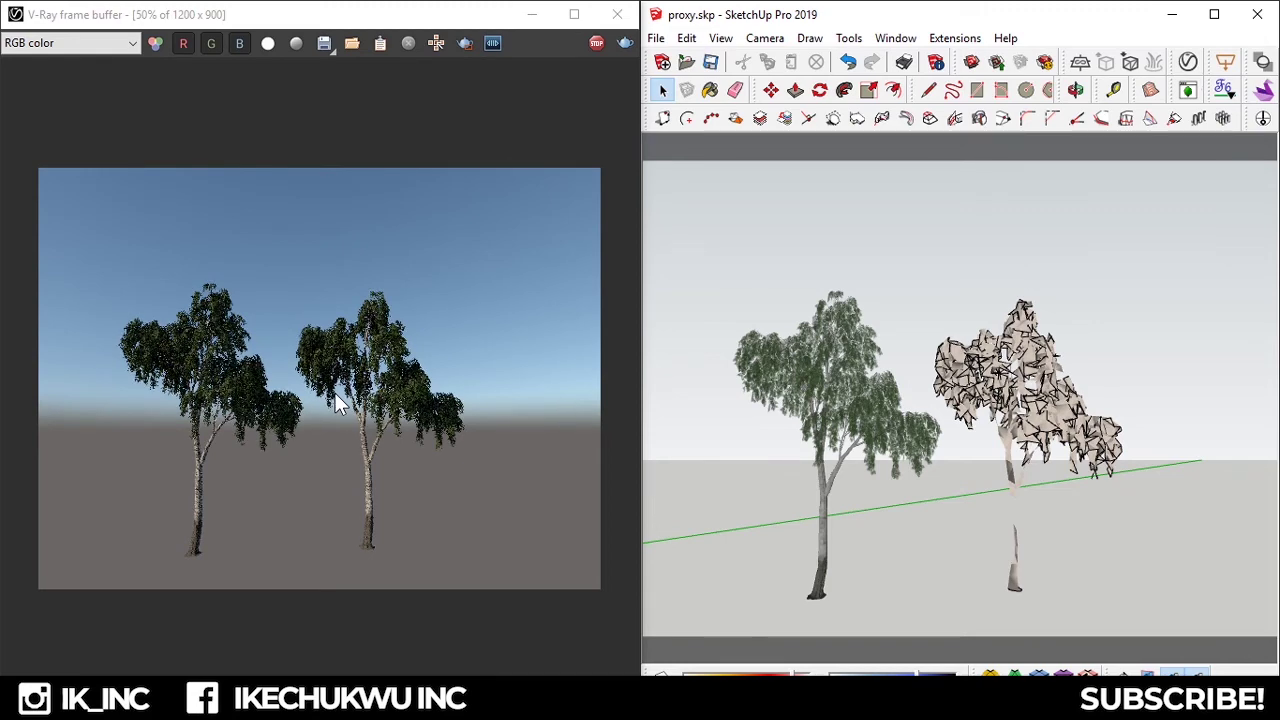
{"action": "middle_click_drag", "start_coordinate": [790, 430], "coordinate": [802, 485]}
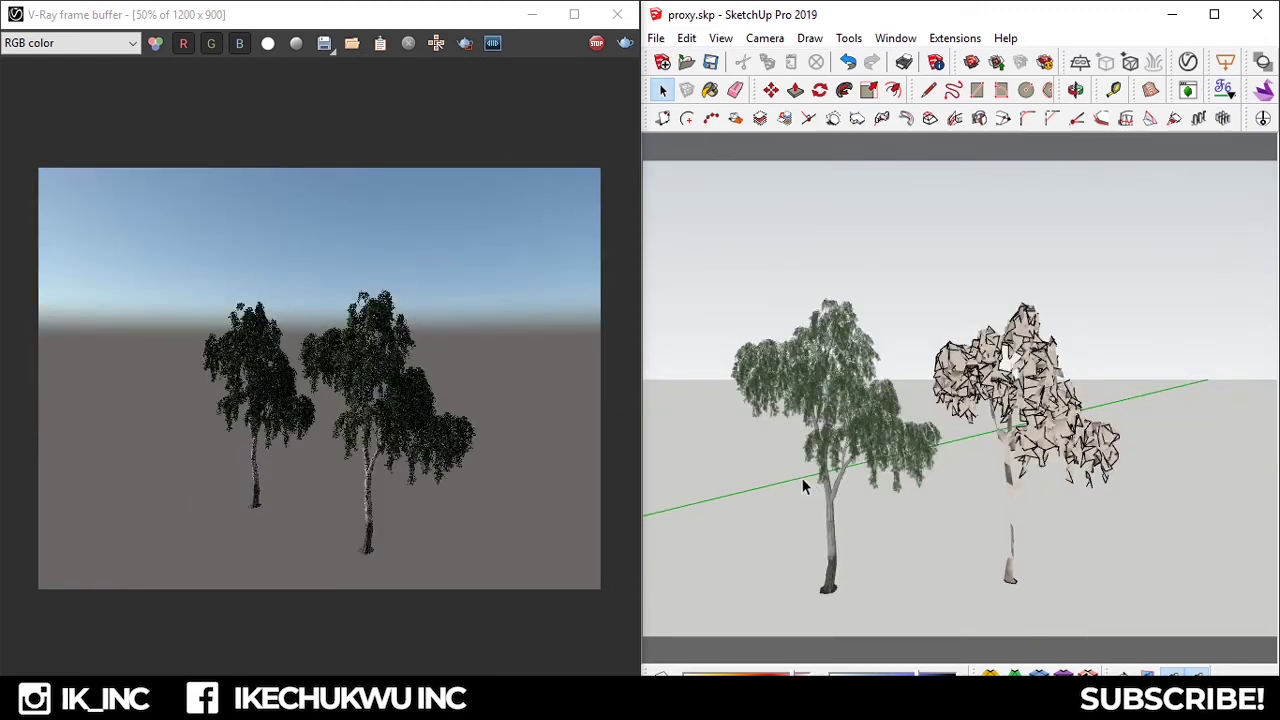
{"action": "left_click", "coordinate": [423, 412]}
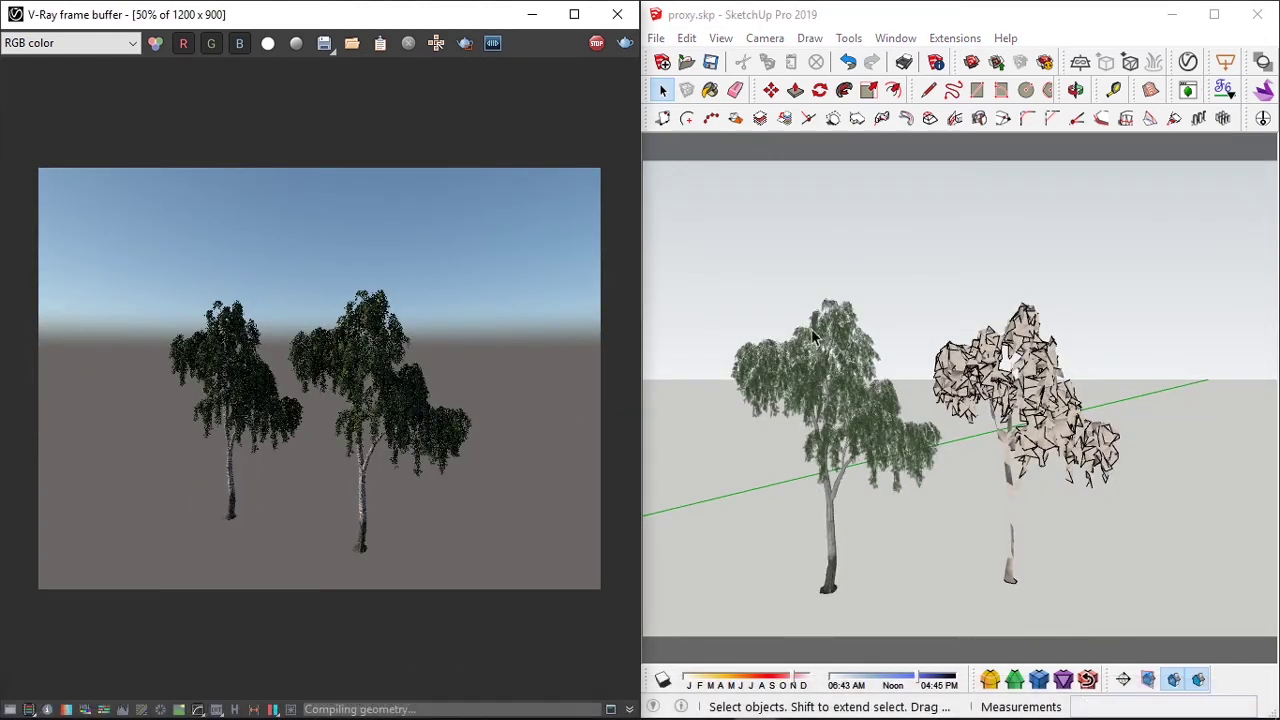
{"action": "left_click", "coordinate": [809, 290]}
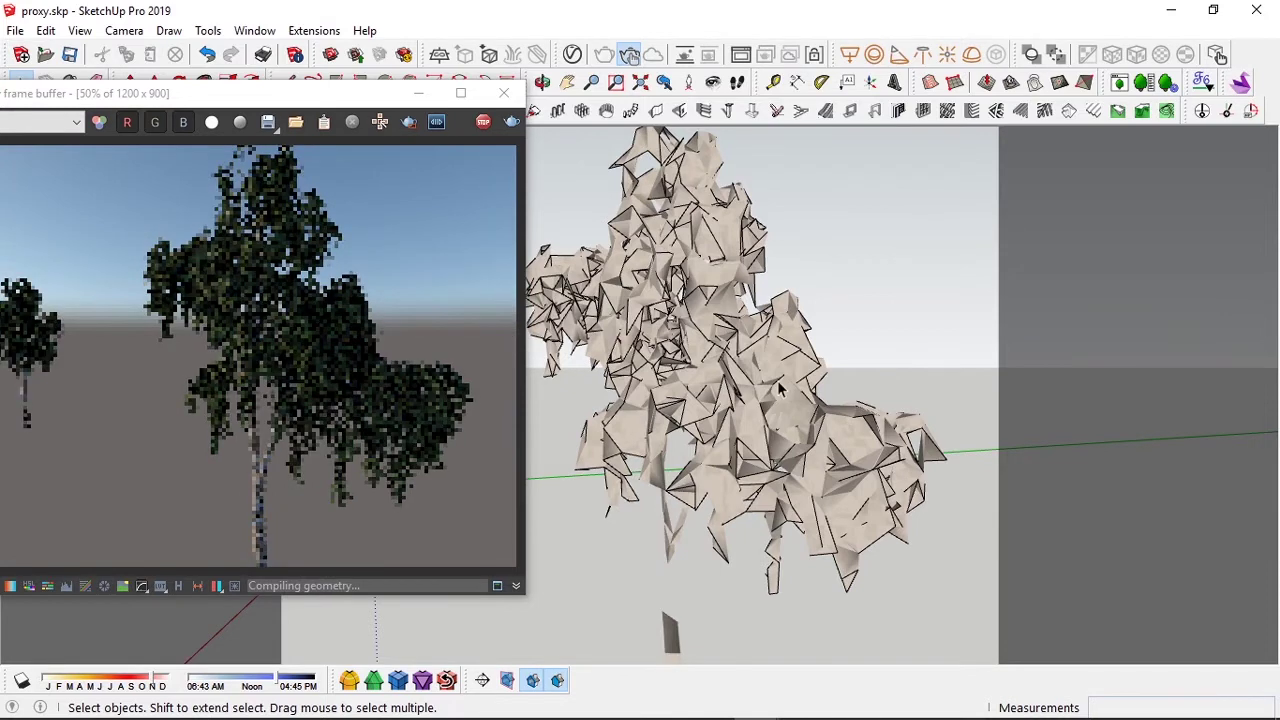
- Move the original tree with M so it stands right beside the proxy tree
{"action": "middle_click_drag", "start_coordinate": [781, 390], "coordinate": [740, 410]}
{"action": "scroll", "coordinate": [718, 418], "scroll_direction": "down", "scroll_amount": 5}
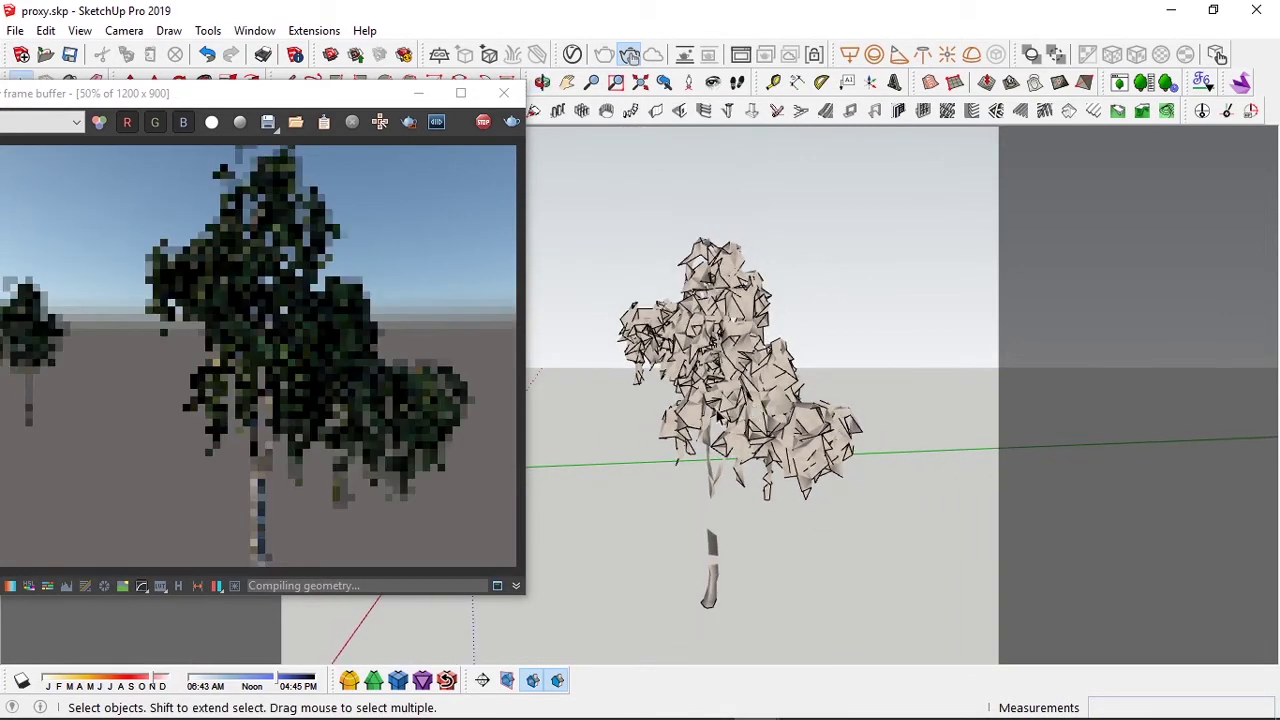
{"action": "mouse_move", "coordinate": [640, 414]}
{"action": "middle_mouse_down"}
{"action": "mouse_move", "coordinate": [880, 476]}
{"action": "mouse_move", "coordinate": [790, 466]}
{"action": "middle_mouse_up"}
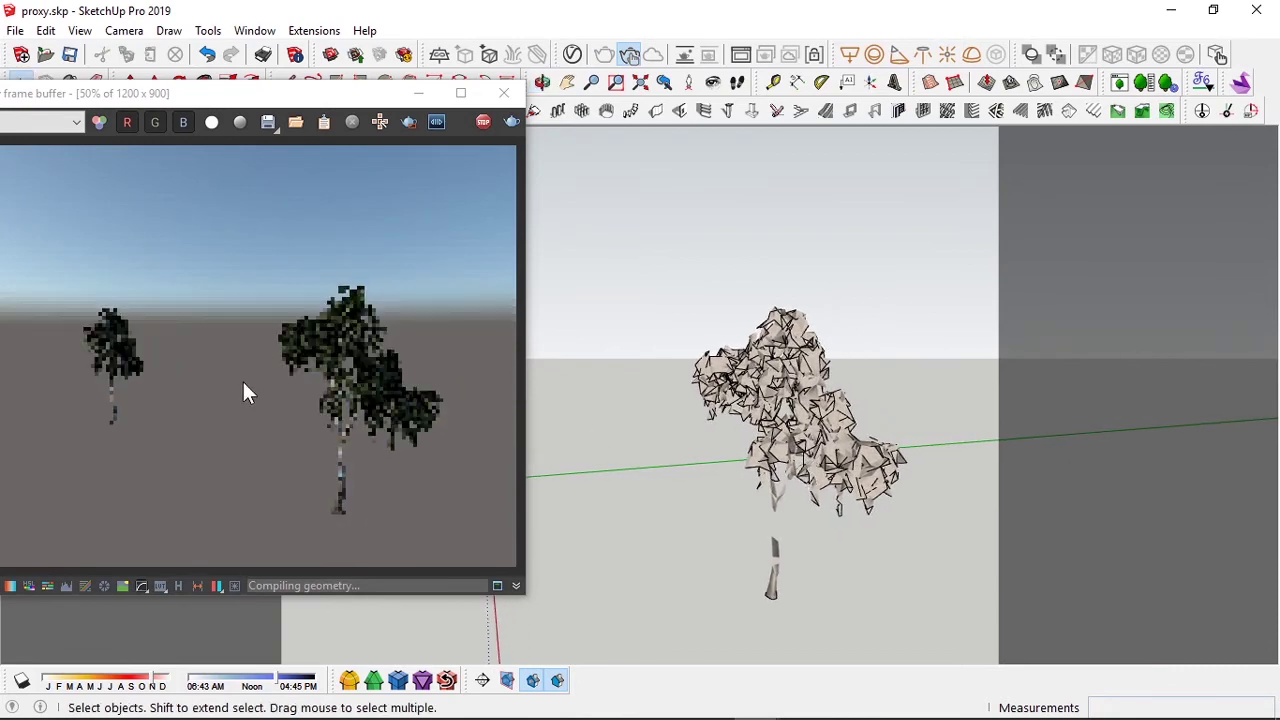
{"action": "middle_click_drag", "start_coordinate": [711, 488], "coordinate": [808, 515]}
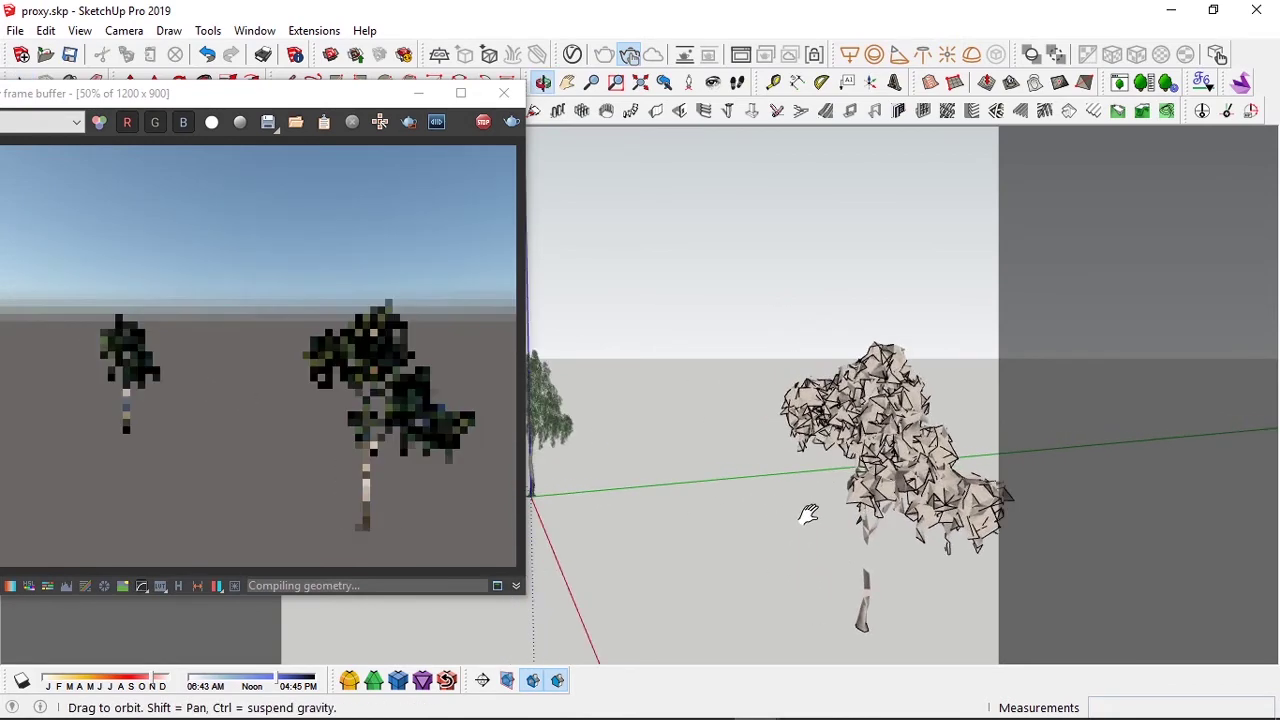
{"action": "left_click", "coordinate": [582, 482]}
{"action": "key", "text": "m"}
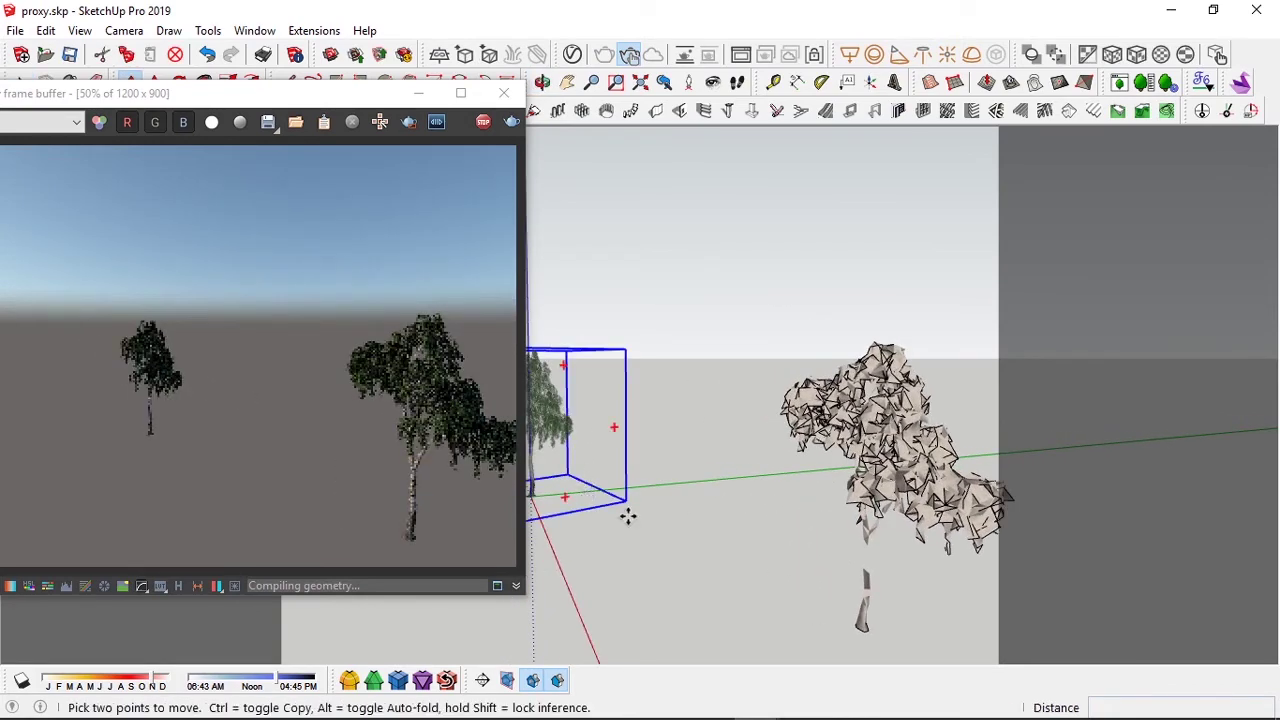
{"action": "left_click", "coordinate": [627, 514]}
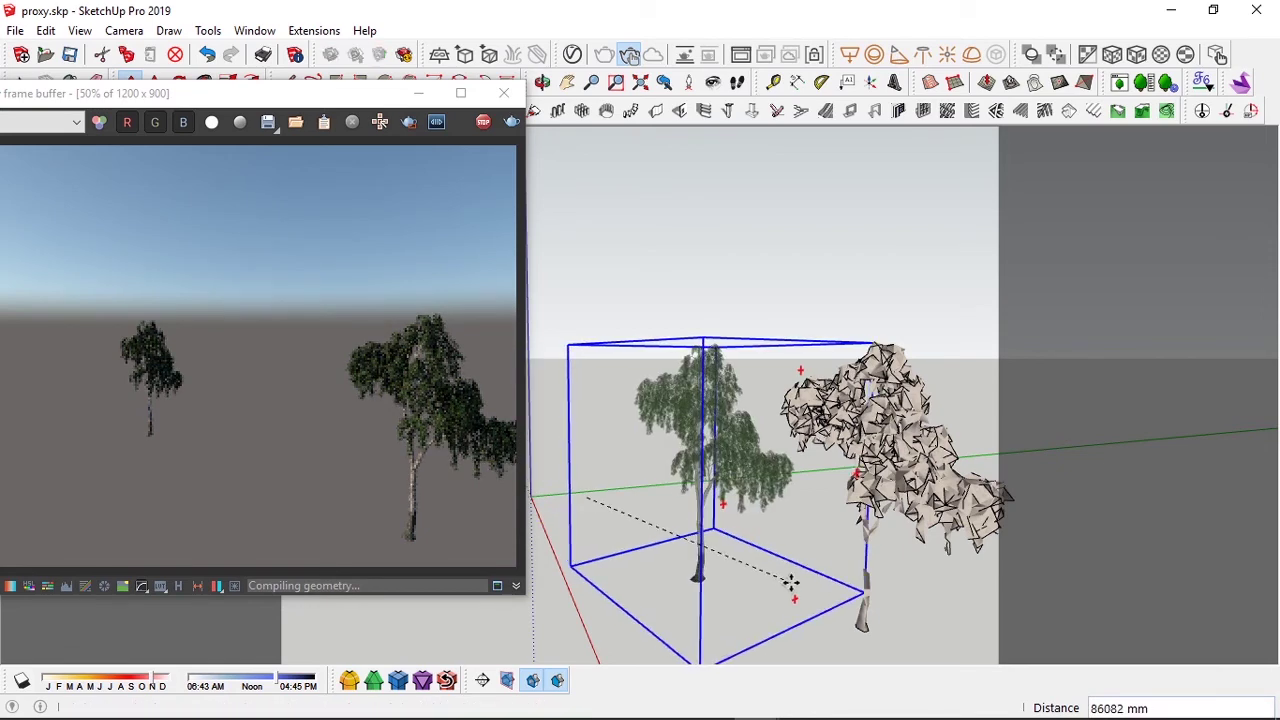
{"action": "left_click", "coordinate": [792, 584]}
{"action": "key", "text": "space"}
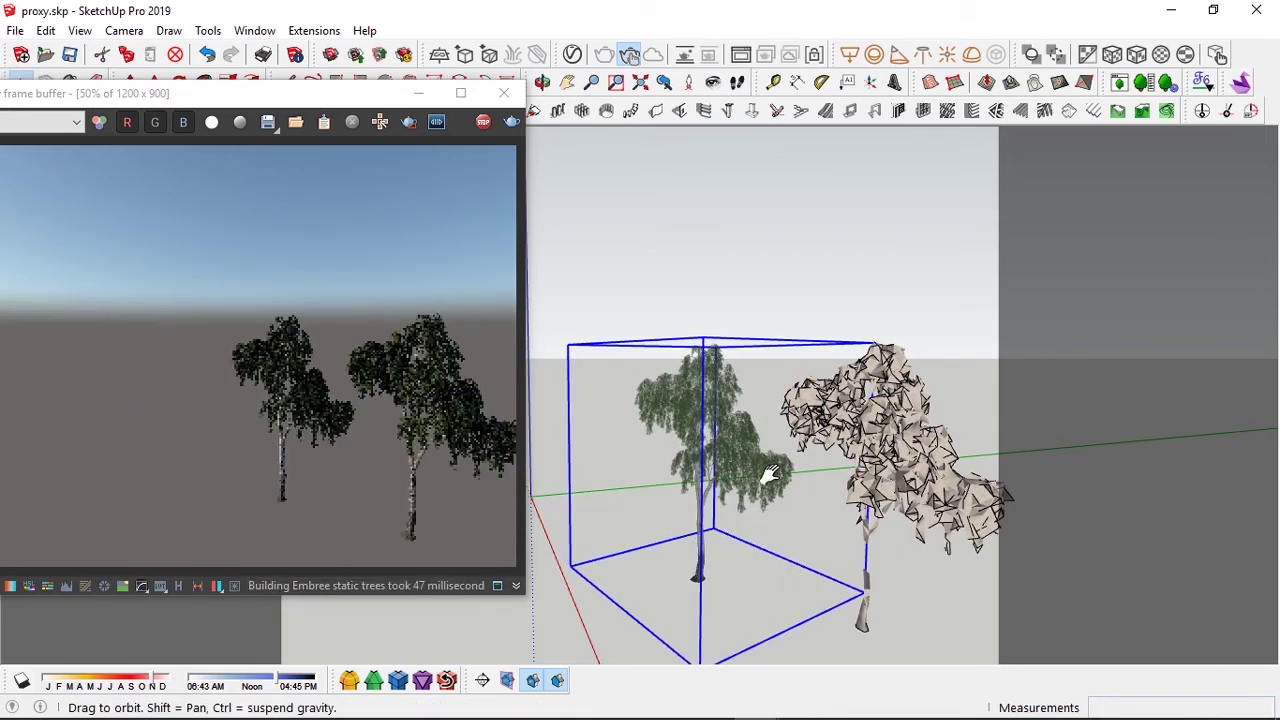
- Orbit to a new angle on both trees and select the proxy tree
{"action": "mouse_move", "coordinate": [770, 474]}
{"action": "middle_mouse_down"}
{"action": "mouse_move", "coordinate": [810, 476]}
{"action": "mouse_move", "coordinate": [798, 450]}
{"action": "middle_mouse_up"}
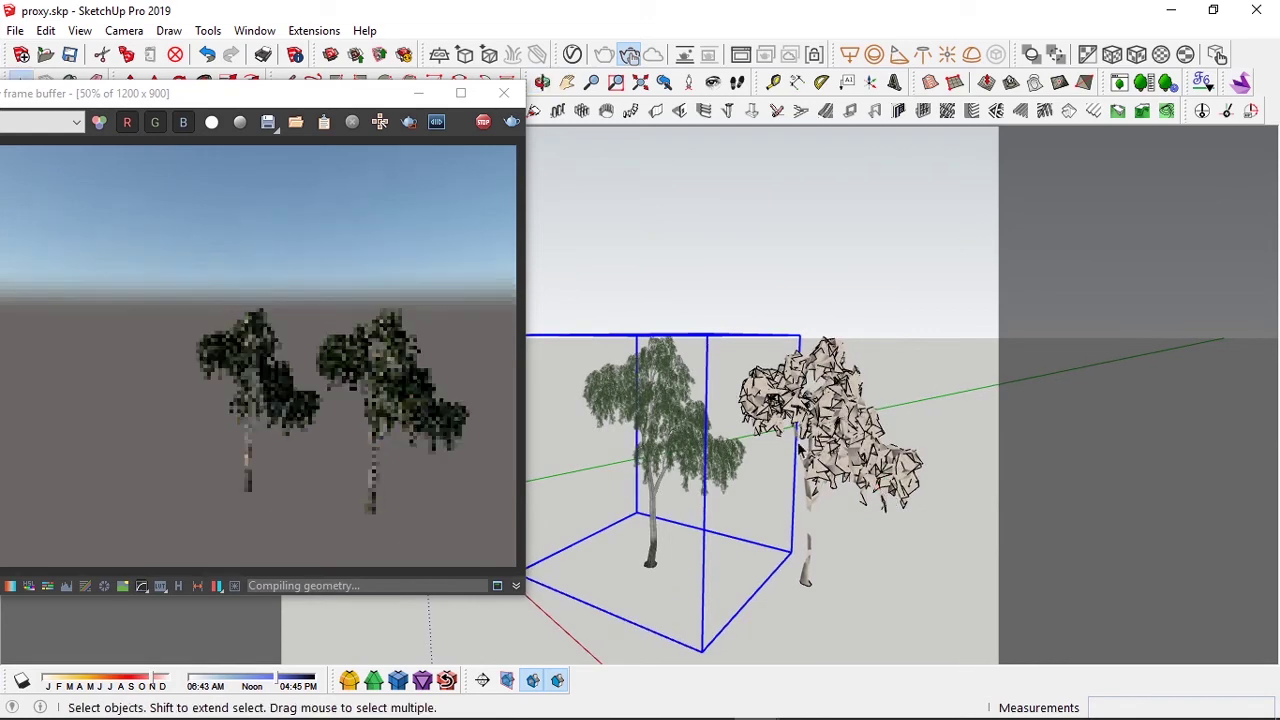
{"action": "scroll", "coordinate": [790, 446], "scroll_direction": "up", "scroll_amount": 2}
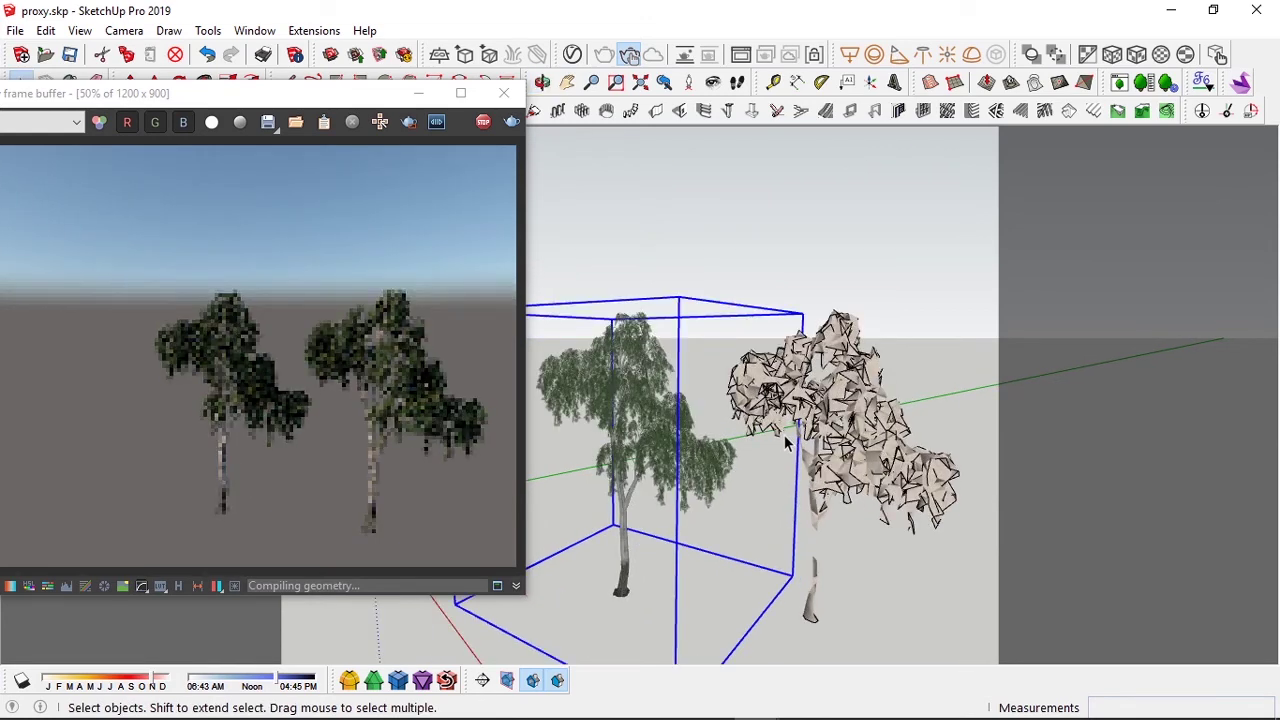
{"action": "left_click", "coordinate": [846, 393]}
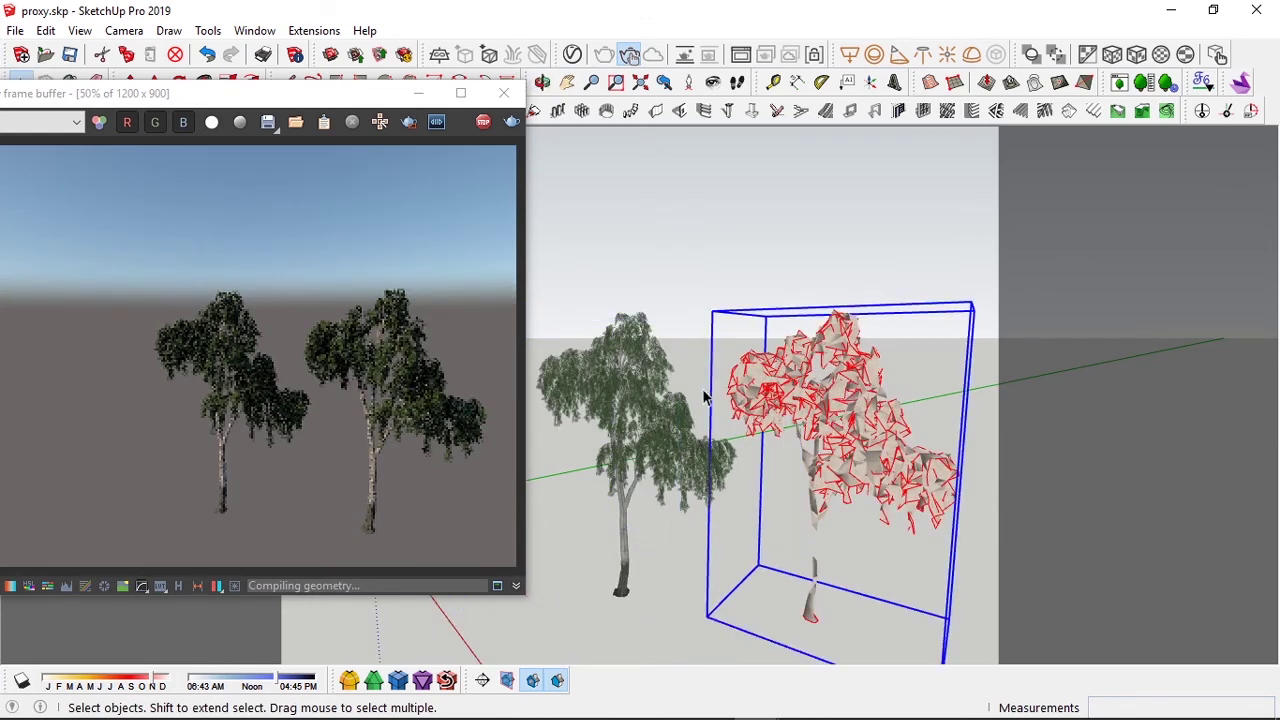
{"action": "left_click", "coordinate": [660, 416]}
{"action": "left_click", "coordinate": [811, 384]}
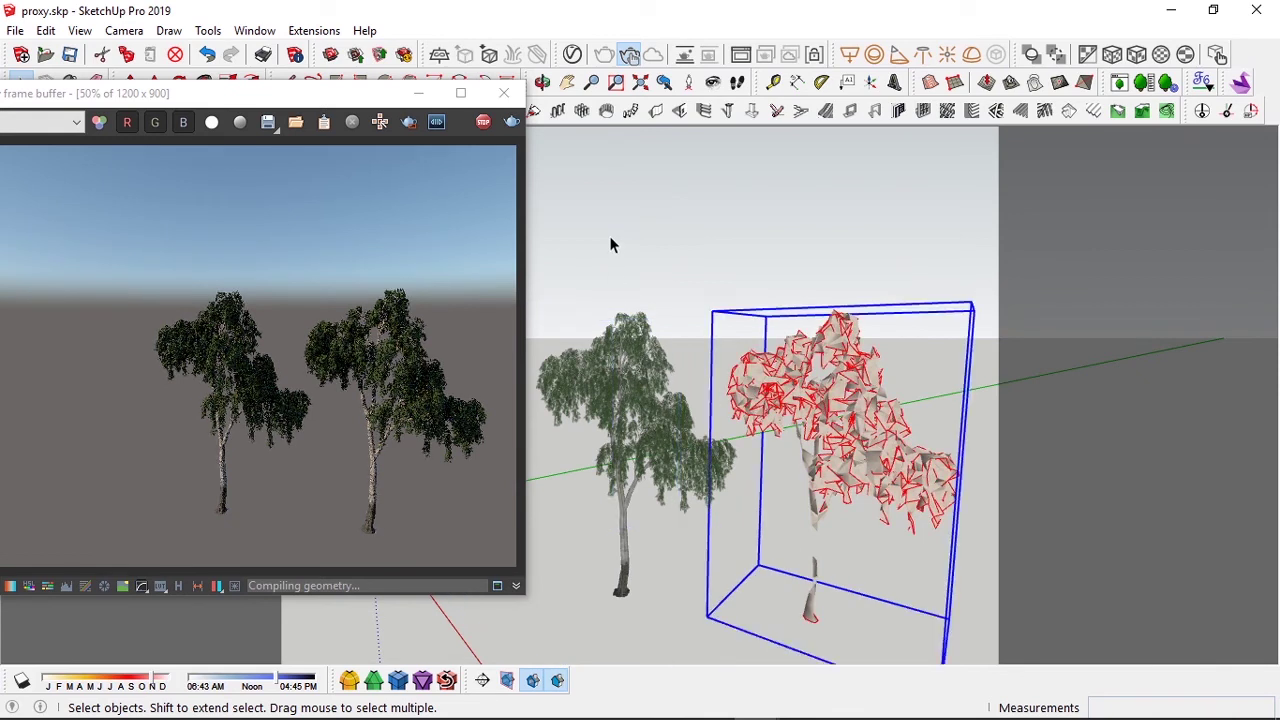